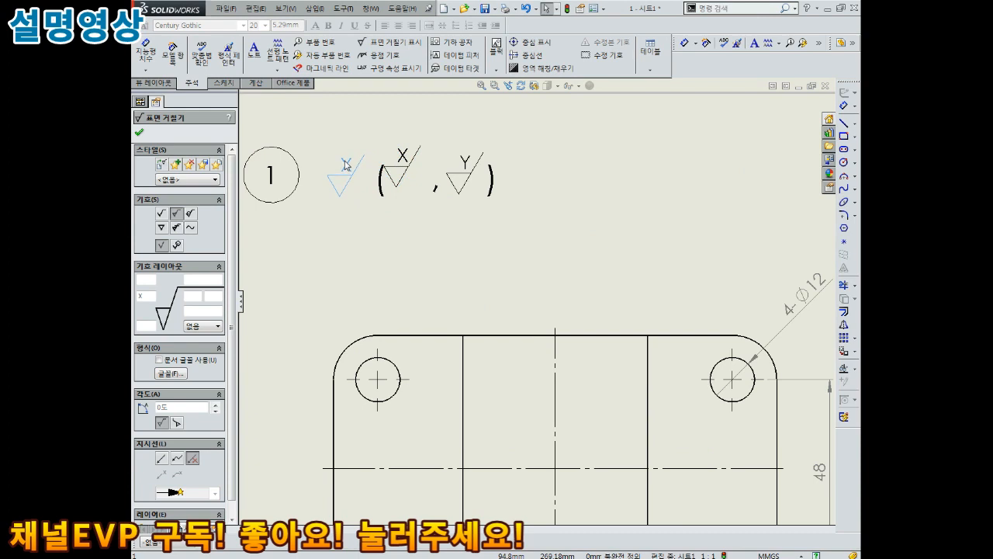
Shift the second surface finish symbol inside the parentheses and change the first symbol's label to W
{"action": "left_click", "coordinate": [346, 165]}
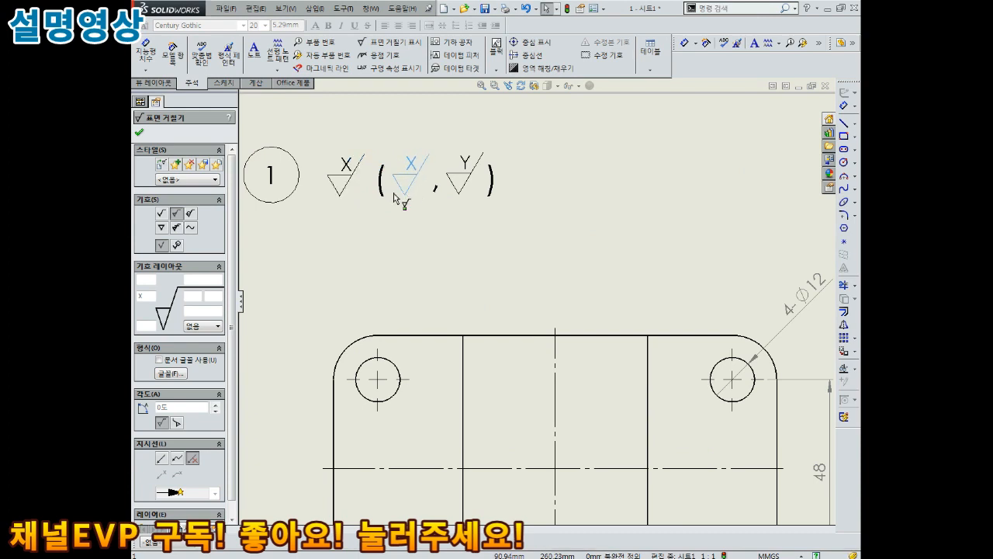
{"action": "left_click", "coordinate": [397, 199]}
{"action": "type", "text": "W"}
{"action": "left_click", "coordinate": [403, 264]}
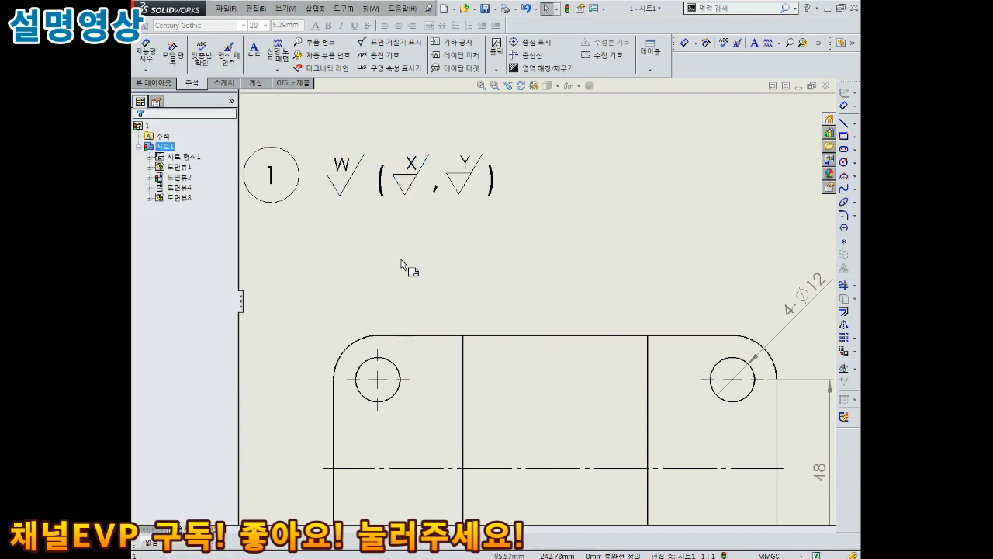
Delete the note with parentheses and comma that surrounds the X and Y surface finish symbols
{"action": "scroll", "coordinate": [404, 264], "scroll_direction": "up", "scroll_amount": 4}
{"action": "mouse_move", "coordinate": [656, 225]}
{"action": "left_mouse_down"}
{"action": "mouse_move", "coordinate": [654, 253]}
{"action": "mouse_move", "coordinate": [653, 238]}
{"action": "left_mouse_up"}
{"action": "left_click", "coordinate": [356, 216]}
{"action": "key", "text": "Delete"}
{"action": "middle_click_drag", "start_coordinate": [356, 216], "coordinate": [381, 227]}
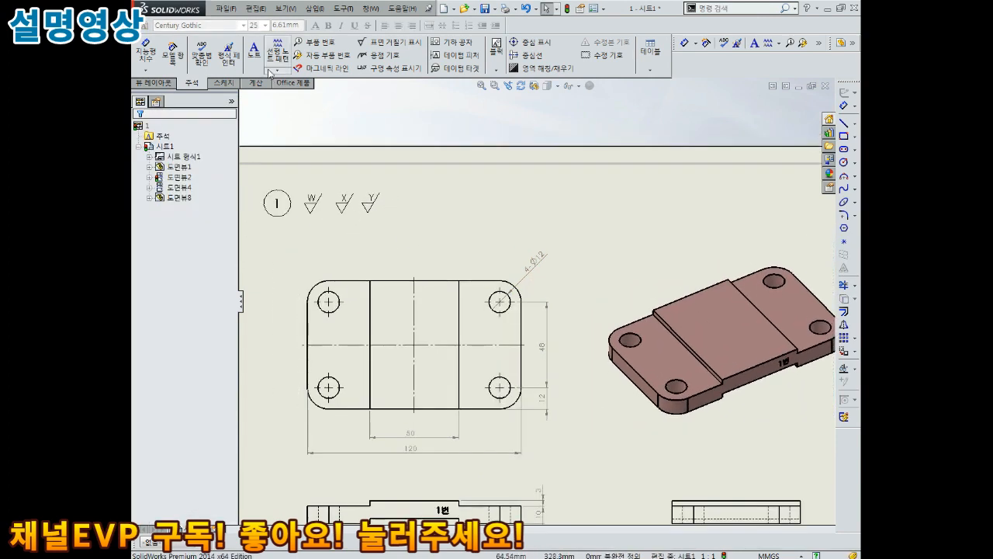
Insert a new note "( , )" above the top view and widen its spacing to make room for two symbols
{"action": "left_click", "coordinate": [254, 51]}
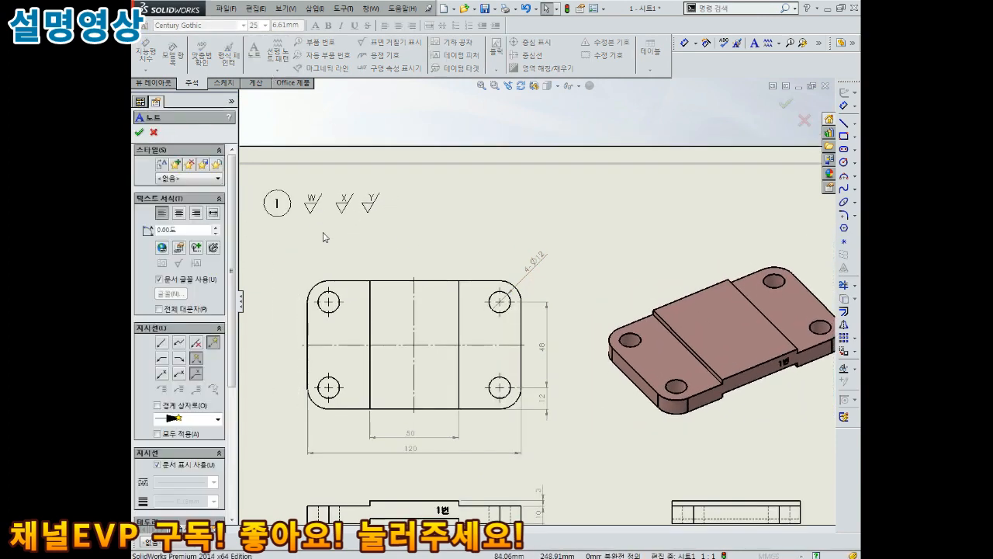
{"action": "left_click", "coordinate": [413, 187]}
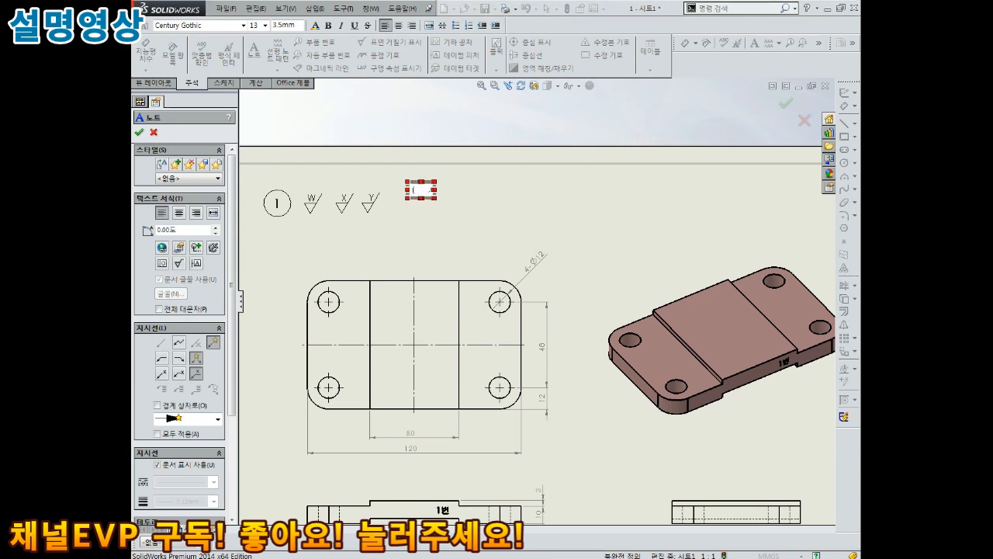
{"action": "left_click", "coordinate": [499, 233]}
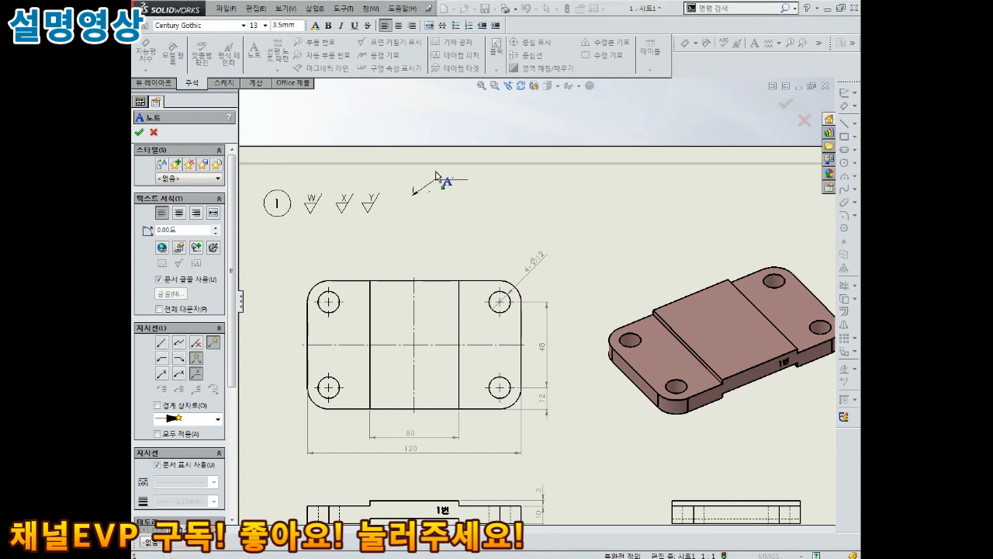
{"action": "key", "text": "Escape"}
{"action": "left_click", "coordinate": [417, 190]}
{"action": "double_click", "coordinate": [430, 194]}
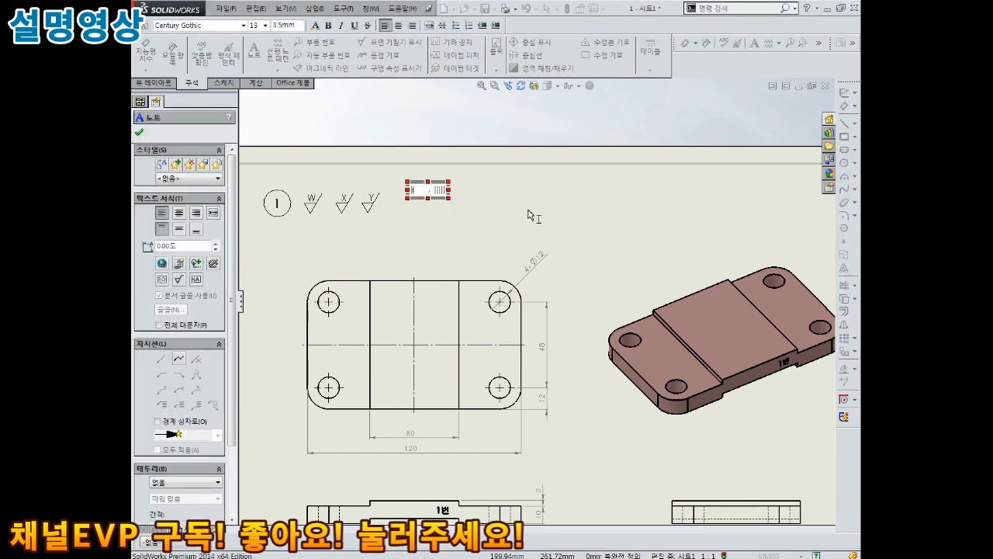
{"action": "left_click", "coordinate": [453, 260]}
Turn off the document font for the parentheses note and set its font size to 25
{"action": "left_click", "coordinate": [440, 194]}
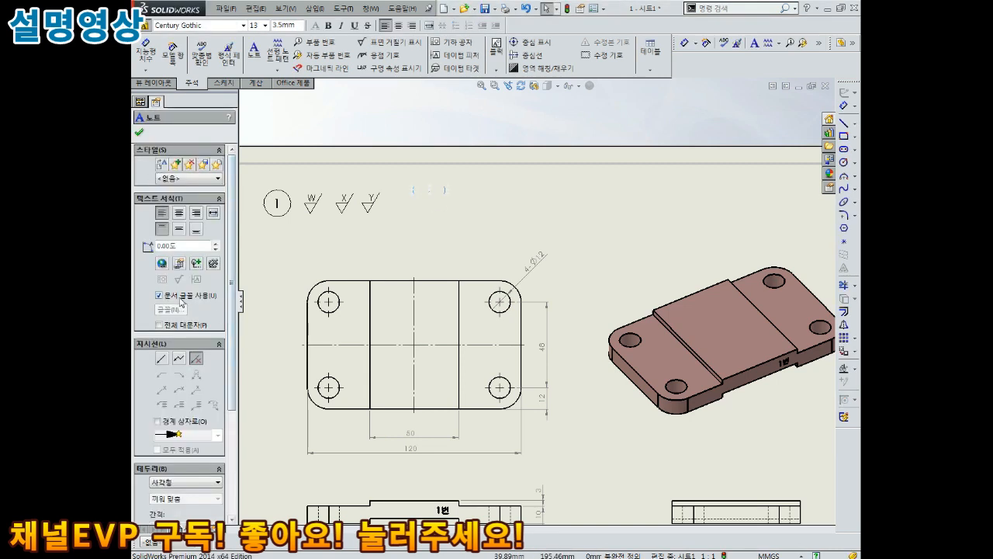
{"action": "left_click", "coordinate": [177, 296]}
{"action": "left_click", "coordinate": [173, 309]}
{"action": "left_click", "coordinate": [523, 260]}
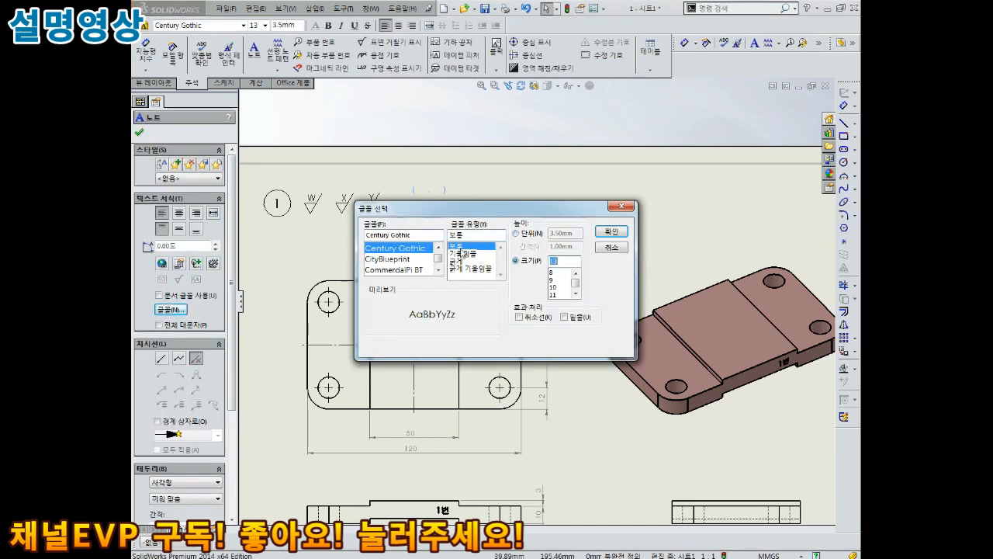
{"action": "left_click", "coordinate": [611, 232]}
{"action": "left_click", "coordinate": [472, 220]}
Place the parentheses note around the X and Y surface finish symbols and align both symbols on either side of its comma
{"action": "left_click_drag", "start_coordinate": [432, 210], "coordinate": [352, 207]}
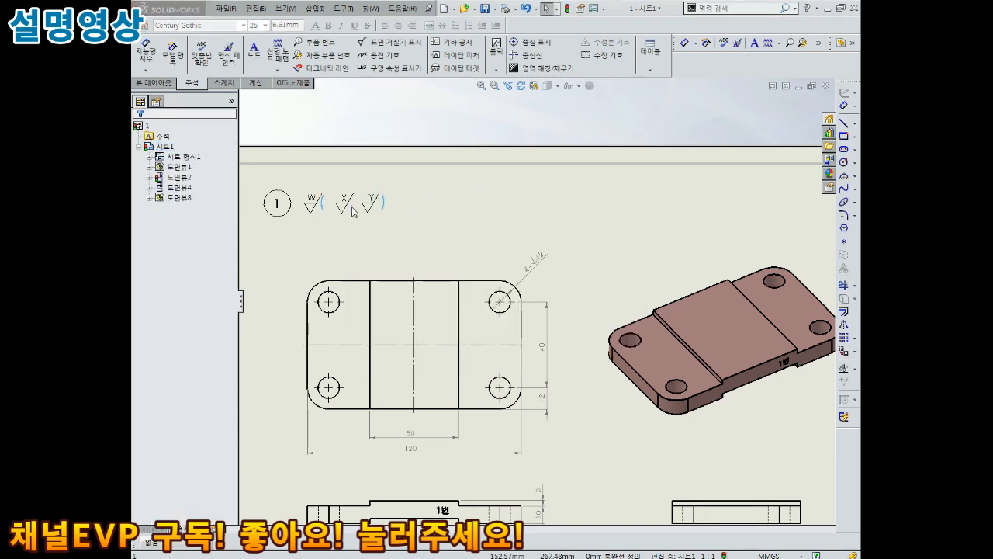
{"action": "scroll", "coordinate": [349, 225], "scroll_direction": "down", "scroll_amount": 3}
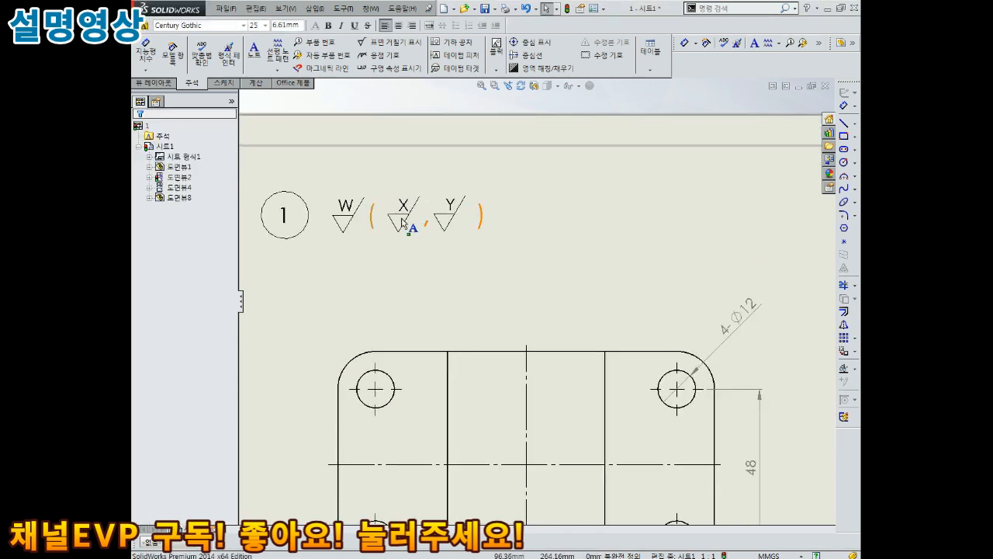
{"action": "scroll", "coordinate": [405, 226], "scroll_direction": "down", "scroll_amount": 6}
{"action": "scroll", "coordinate": [489, 309], "scroll_direction": "down", "scroll_amount": 1}
{"action": "left_click", "coordinate": [484, 293]}
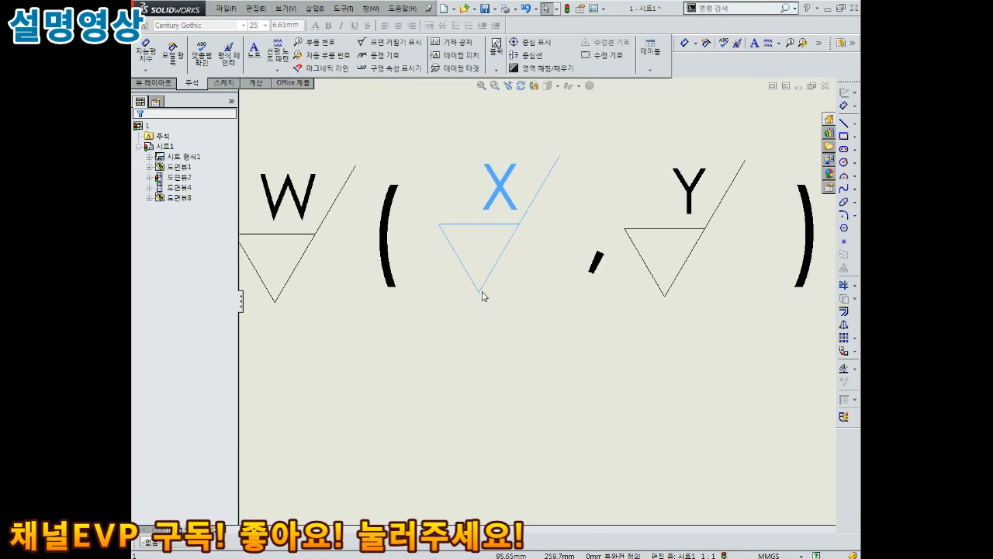
{"action": "left_click_drag", "start_coordinate": [669, 296], "coordinate": [685, 291]}
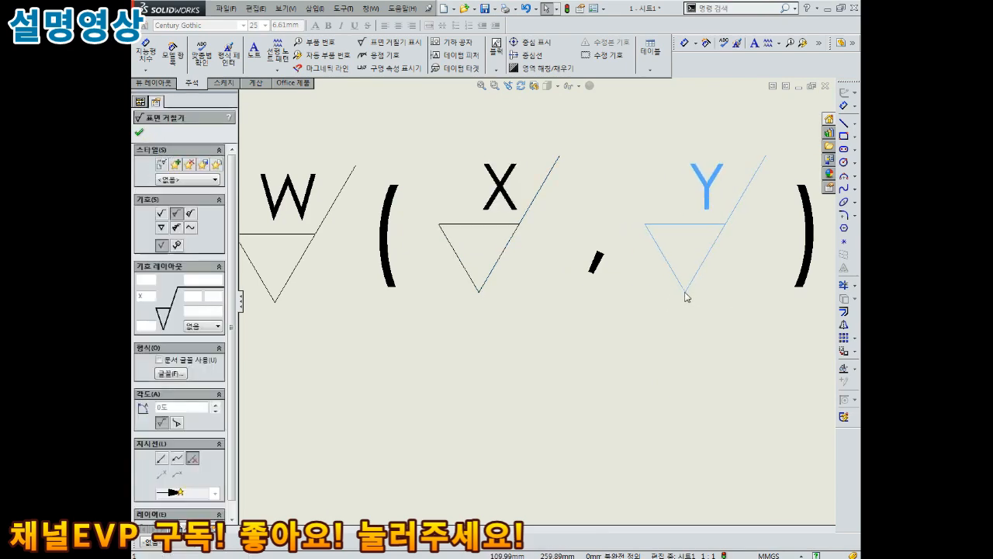
{"action": "key", "text": "Escape"}
{"action": "scroll", "coordinate": [685, 301], "scroll_direction": "up", "scroll_amount": 4}
{"action": "scroll", "coordinate": [505, 322], "scroll_direction": "up", "scroll_amount": 6}
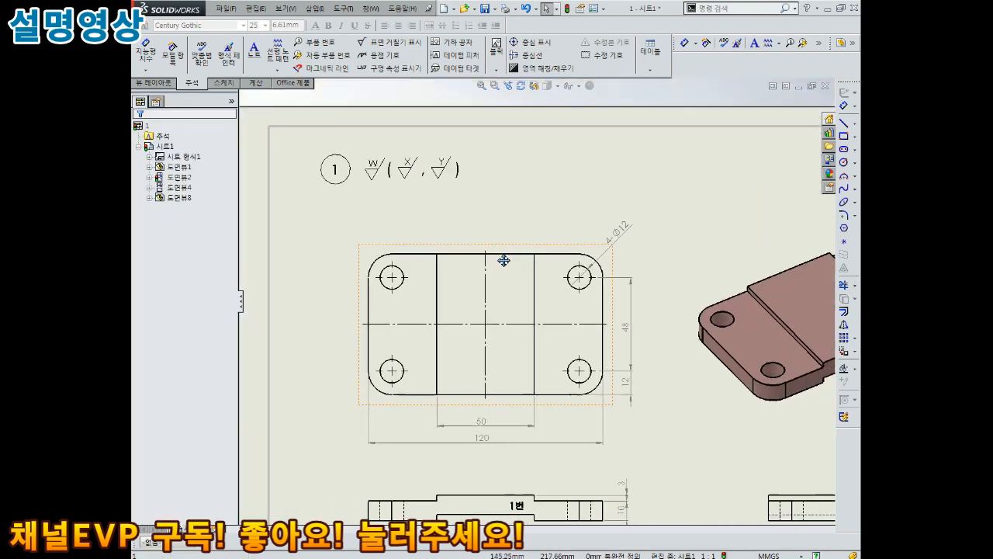
{"action": "middle_click_drag", "start_coordinate": [578, 334], "coordinate": [521, 279]}
{"action": "middle_click_drag", "start_coordinate": [687, 253], "coordinate": [583, 271]}
{"action": "scroll", "coordinate": [583, 271], "scroll_direction": "down", "scroll_amount": 1}
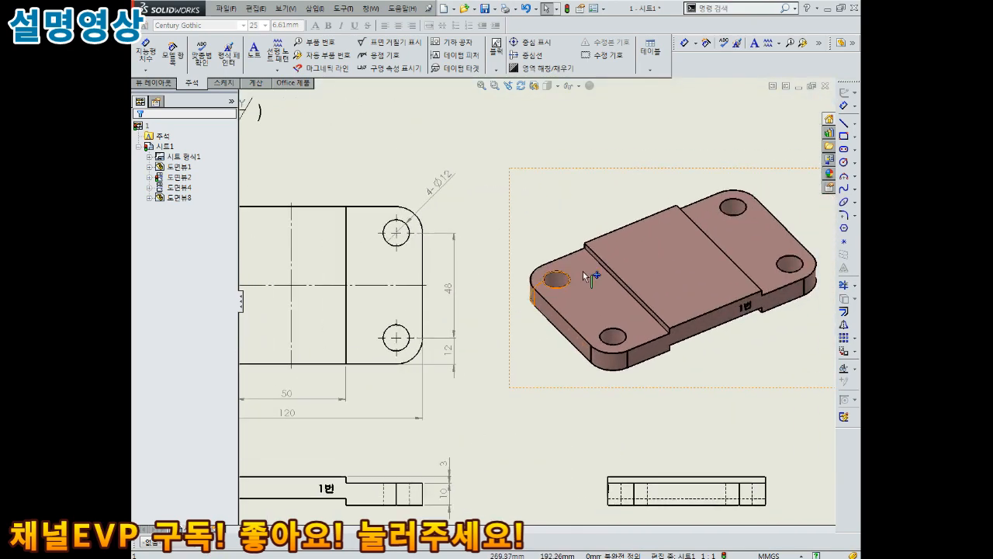
{"action": "scroll", "coordinate": [567, 210], "scroll_direction": "up", "scroll_amount": 2}
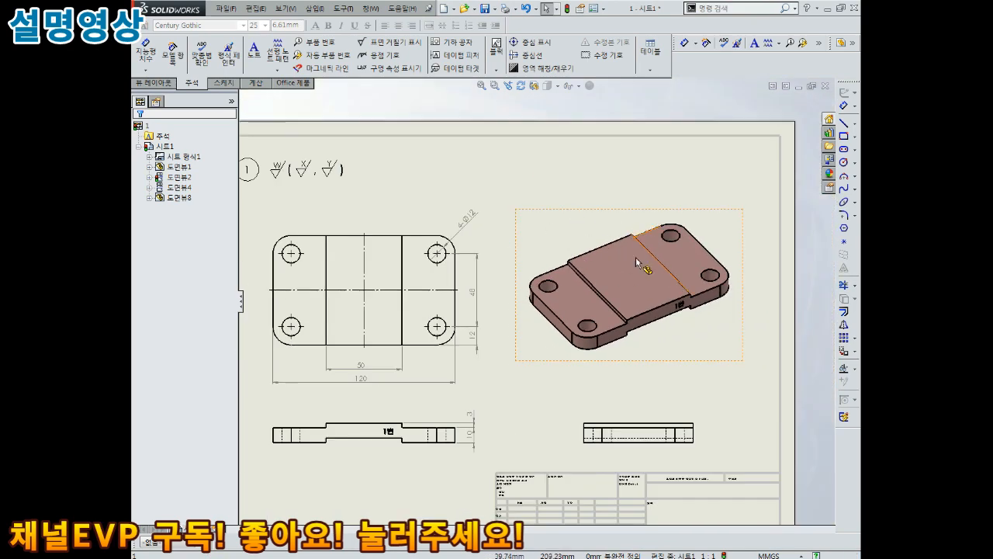
{"action": "left_click", "coordinate": [596, 227]}
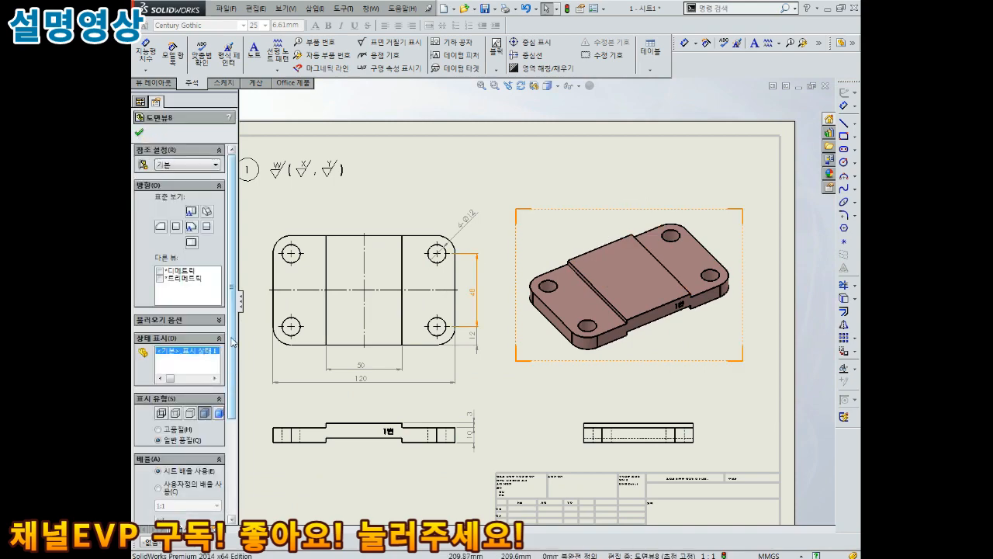
{"action": "left_click", "coordinate": [613, 188]}
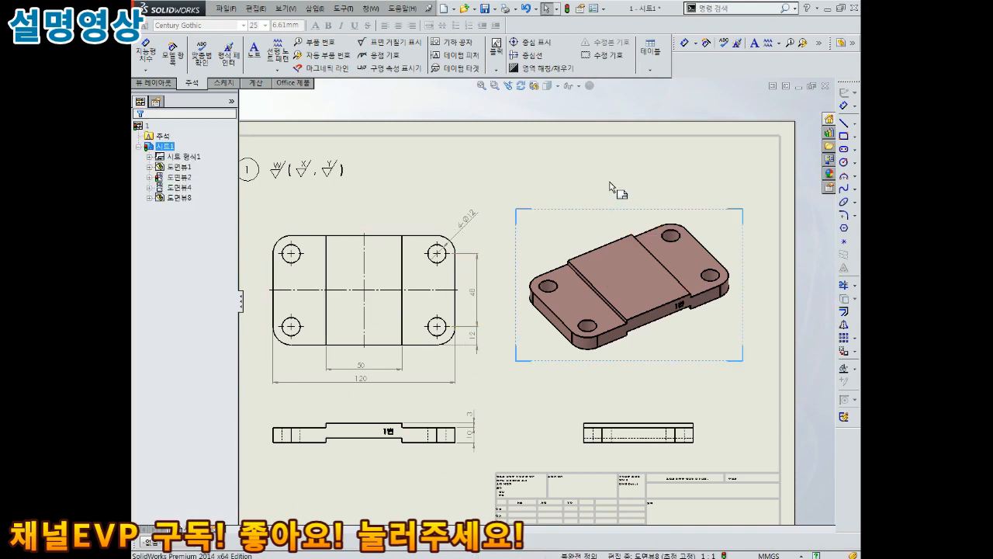
{"action": "mouse_move", "coordinate": [623, 275]}
{"action": "middle_mouse_down"}
{"action": "mouse_move", "coordinate": [623, 239]}
{"action": "mouse_move", "coordinate": [614, 268]}
{"action": "mouse_move", "coordinate": [601, 239]}
{"action": "middle_mouse_up"}
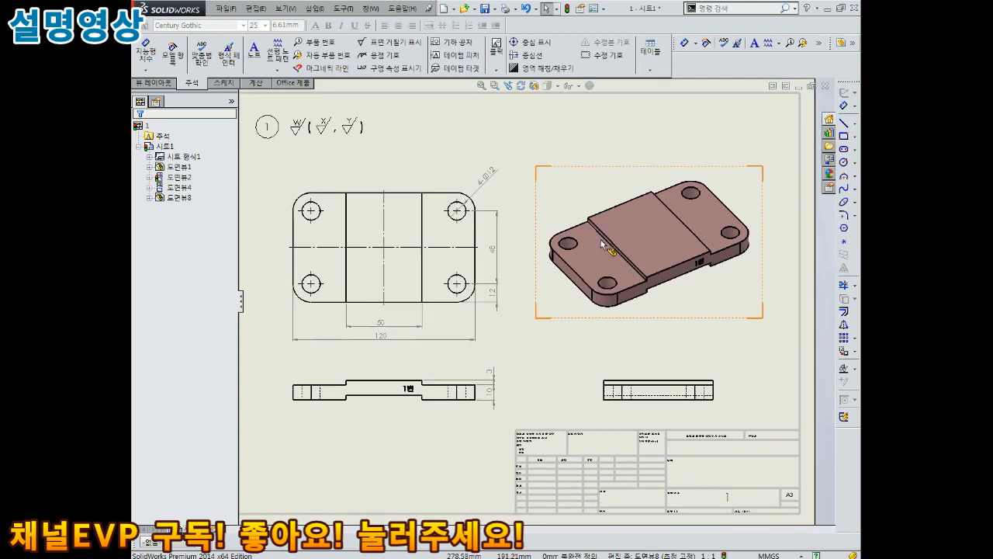
Switch the shaded isometric view from the sheet scale to a custom scale of 5:1
{"action": "left_click", "coordinate": [601, 191]}
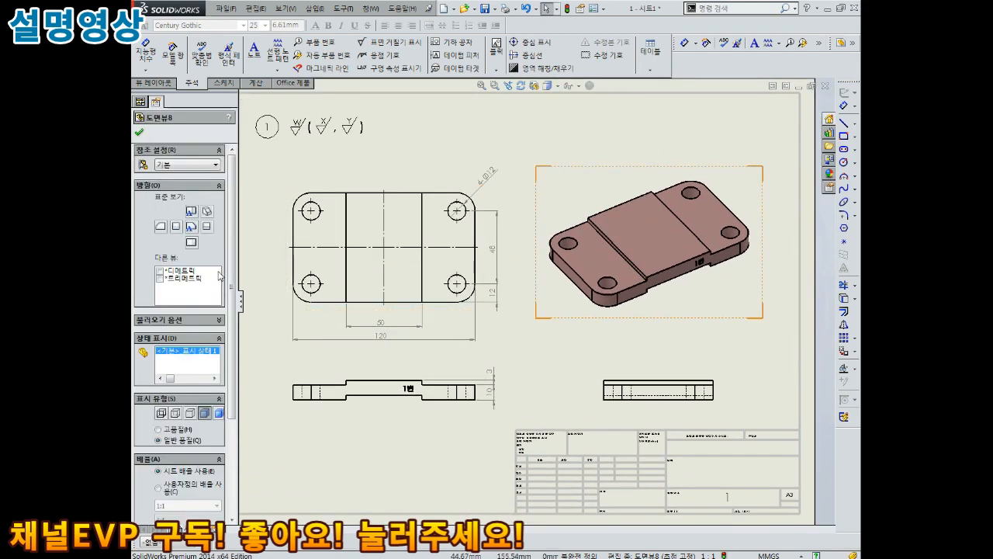
{"action": "scroll", "coordinate": [219, 277], "scroll_direction": "down", "scroll_amount": 5}
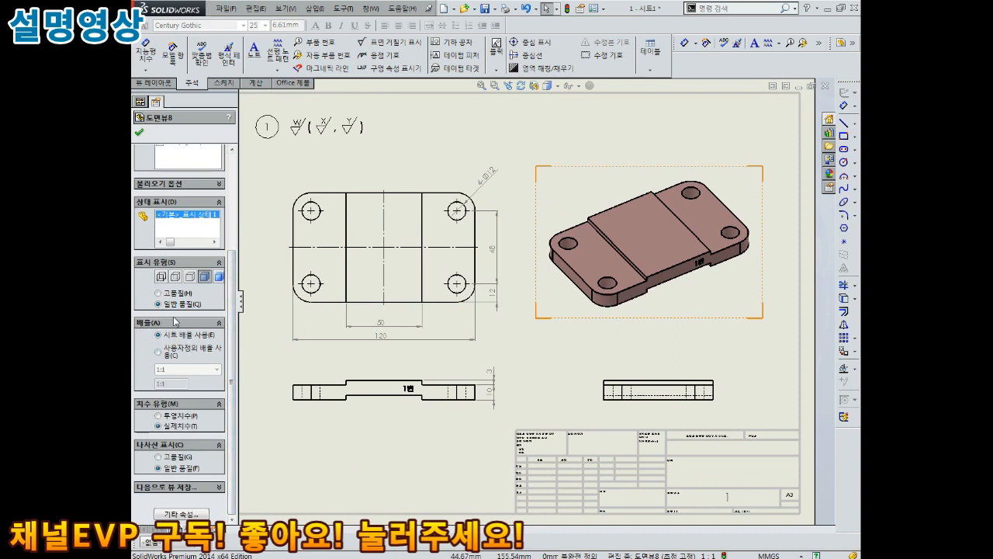
{"action": "left_click", "coordinate": [159, 352]}
{"action": "left_click", "coordinate": [177, 370]}
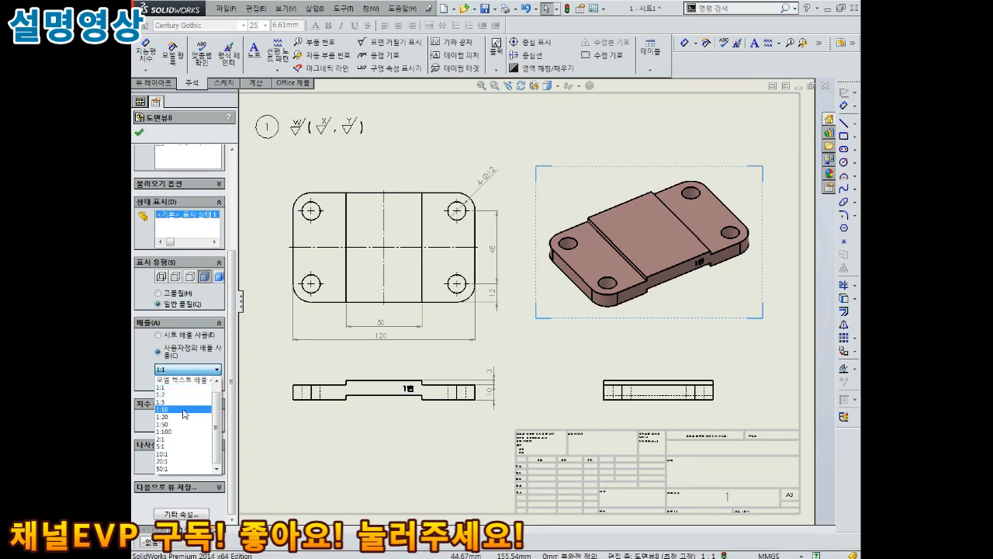
{"action": "scroll", "coordinate": [159, 401], "scroll_direction": "up", "scroll_amount": 1}
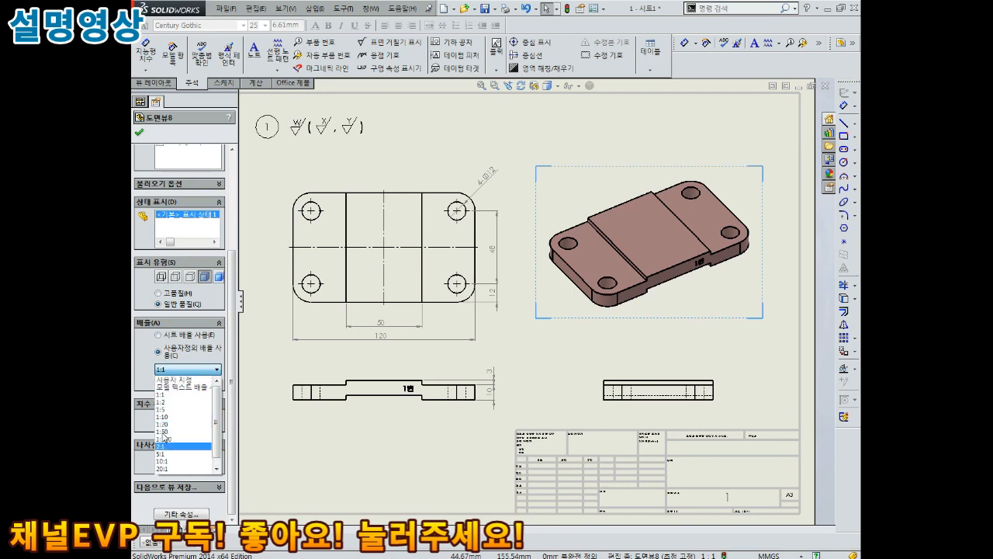
{"action": "left_click", "coordinate": [162, 454]}
{"action": "scroll", "coordinate": [516, 315], "scroll_direction": "up", "scroll_amount": 6}
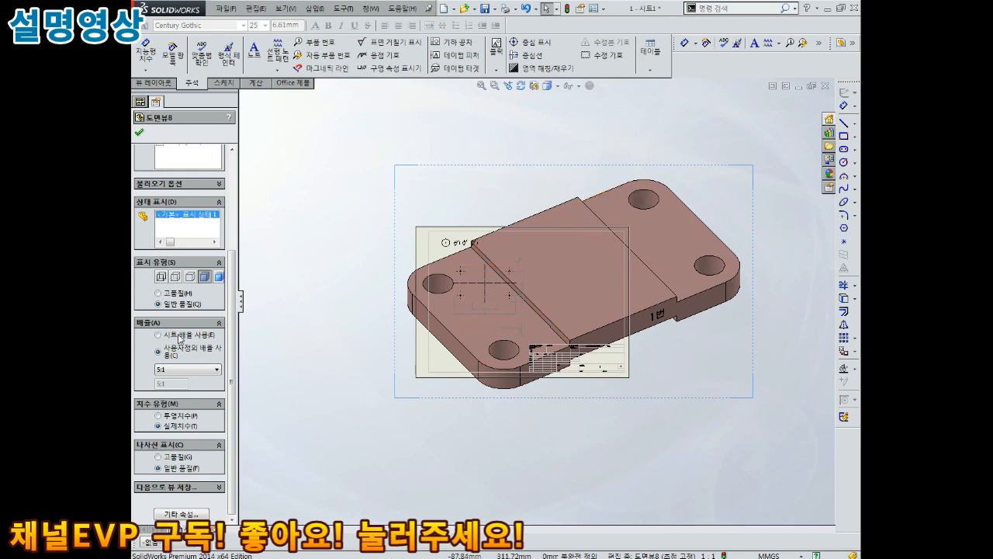
Set the isometric view's custom scale to 1:5
{"action": "left_click", "coordinate": [176, 370]}
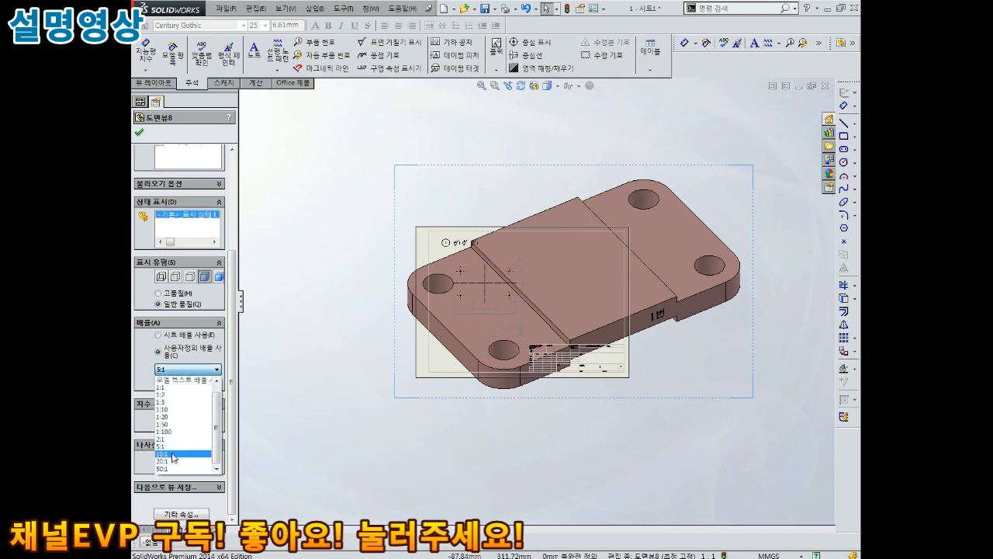
{"action": "left_click", "coordinate": [169, 402]}
{"action": "scroll", "coordinate": [613, 293], "scroll_direction": "down", "scroll_amount": 5}
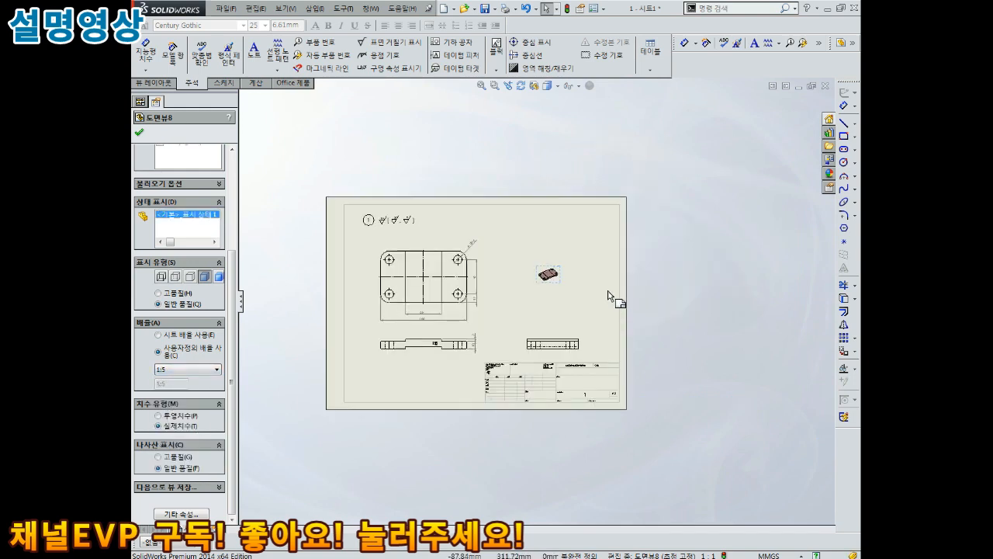
{"action": "scroll", "coordinate": [528, 275], "scroll_direction": "down", "scroll_amount": 2}
{"action": "left_click", "coordinate": [512, 270]}
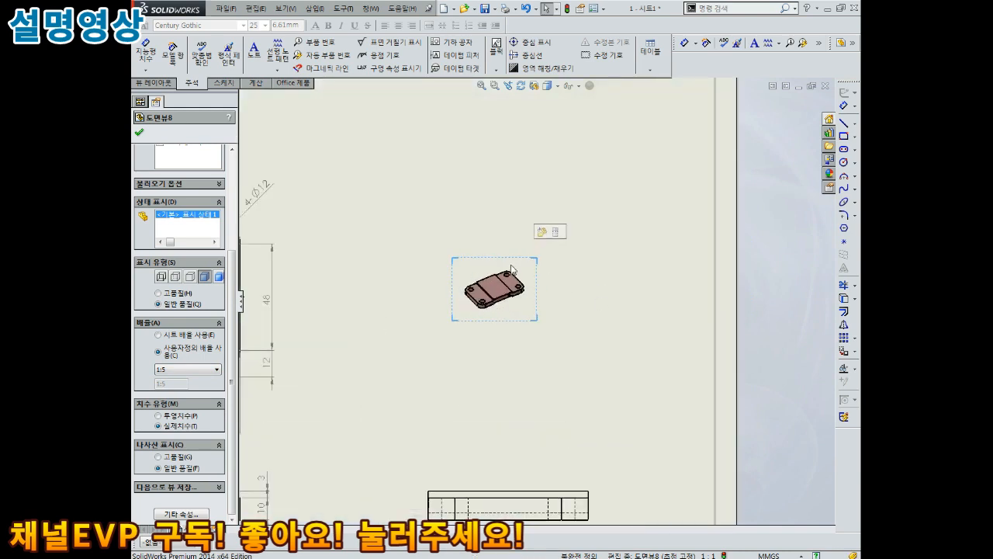
Give the isometric view a user-defined scale of 1:1.2
{"action": "left_click", "coordinate": [190, 370]}
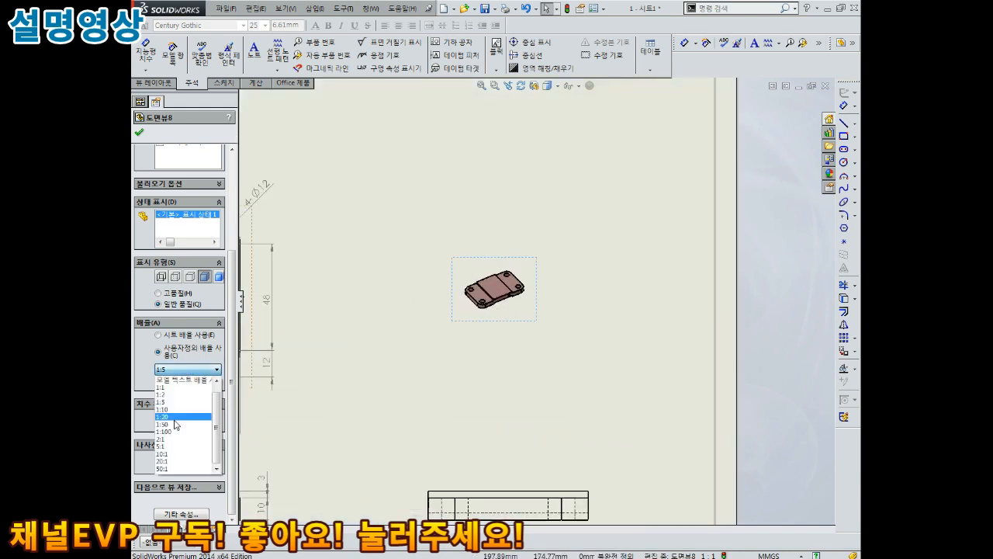
{"action": "scroll", "coordinate": [177, 424], "scroll_direction": "up", "scroll_amount": 1}
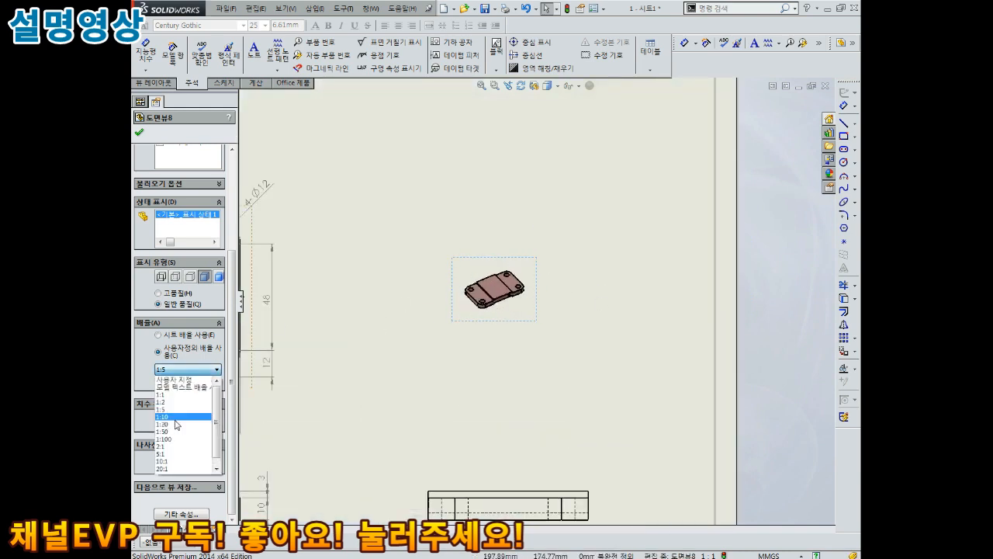
{"action": "left_click", "coordinate": [175, 379]}
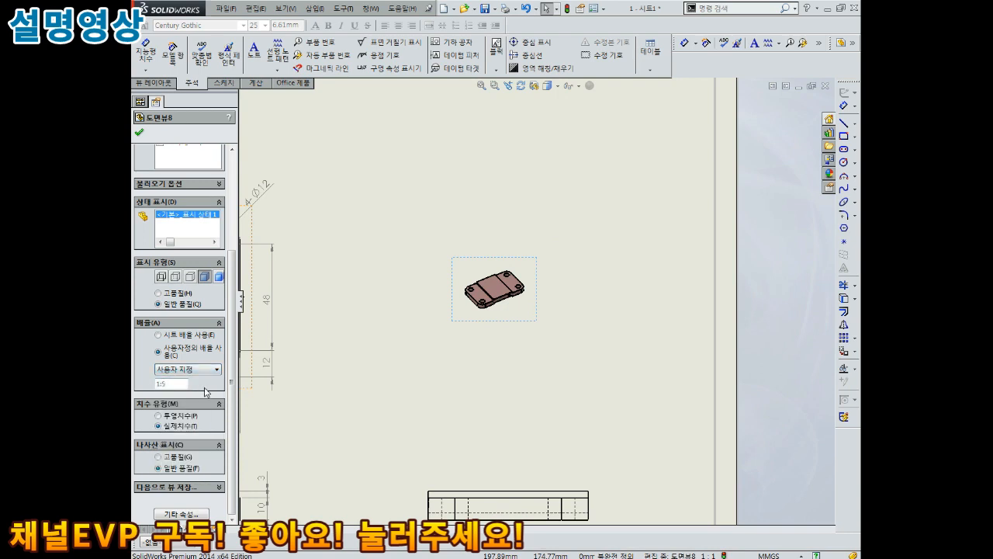
{"action": "key", "text": "Return"}
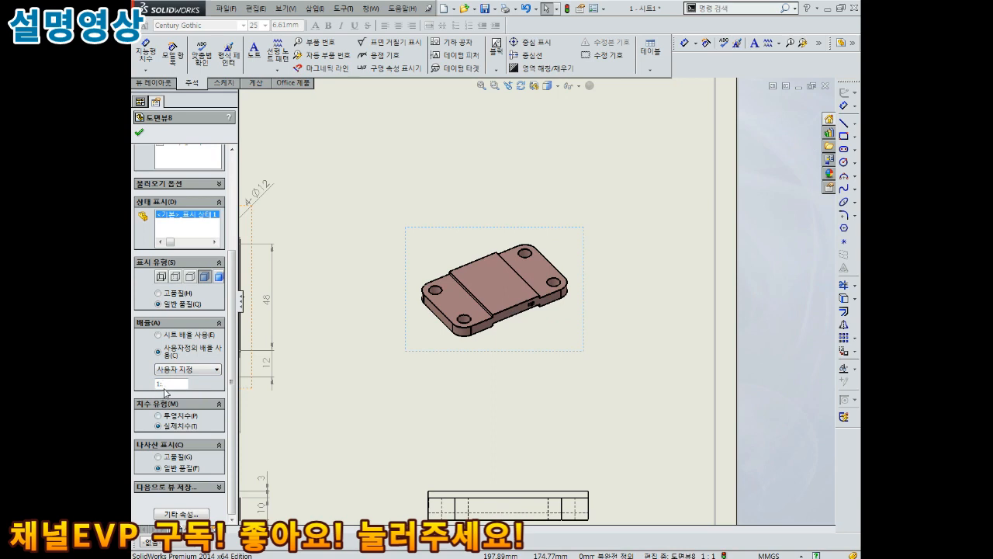
{"action": "type", "text": "1"}
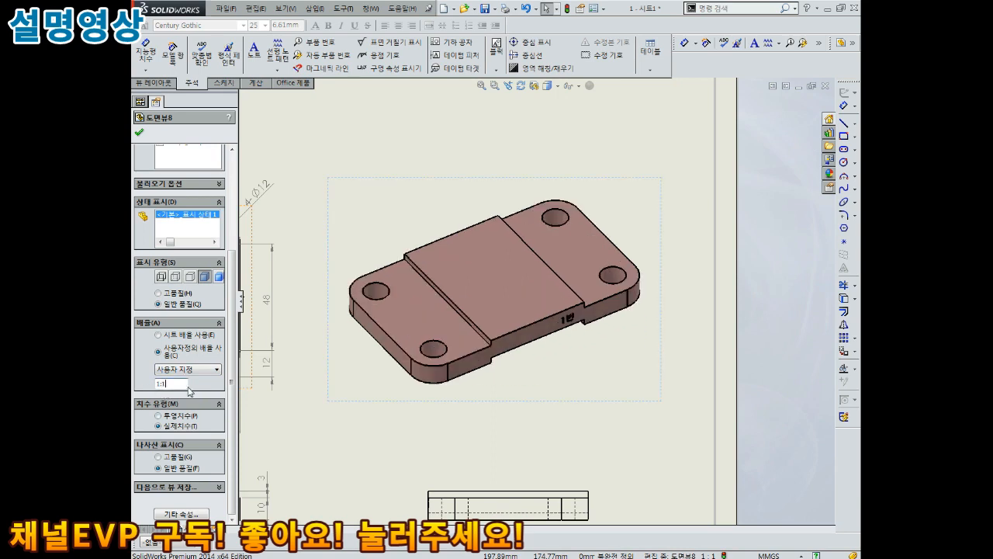
{"action": "type", "text": ".2"}
{"action": "key", "text": "Return"}
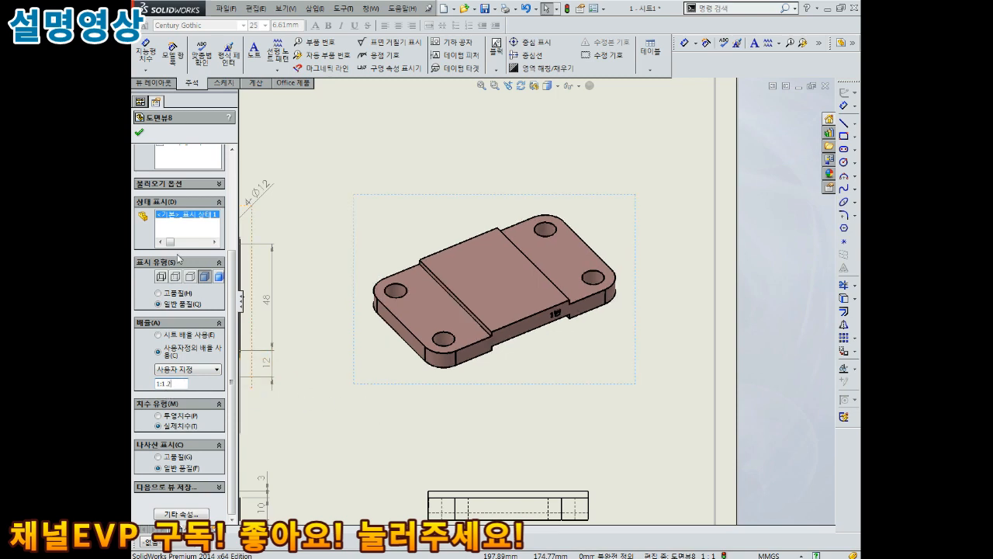
{"action": "left_click", "coordinate": [139, 132]}
{"action": "scroll", "coordinate": [383, 225], "scroll_direction": "up", "scroll_amount": 5}
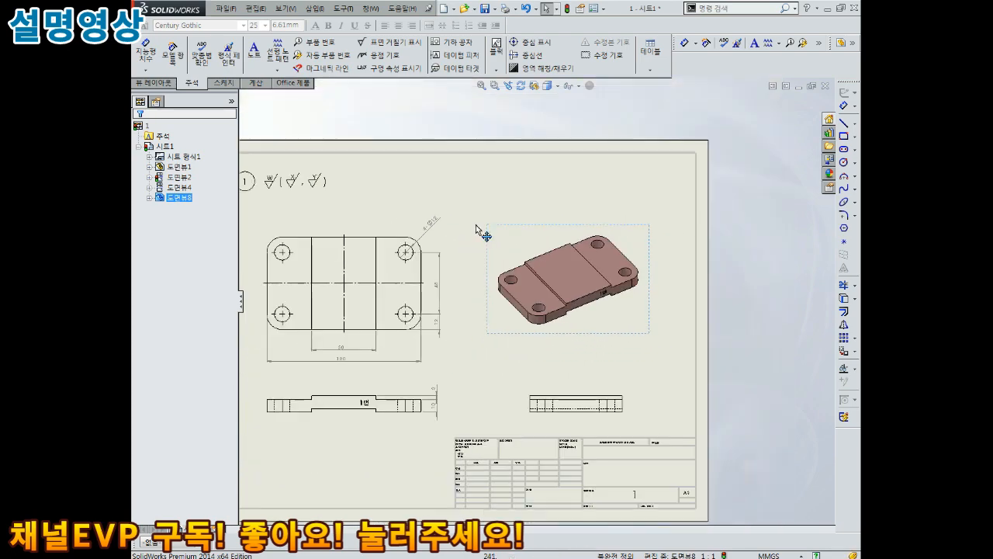
Reposition the rescaled isometric view slightly in the open area beside the top view
{"action": "mouse_move", "coordinate": [552, 241]}
{"action": "left_mouse_down"}
{"action": "mouse_move", "coordinate": [557, 259]}
{"action": "mouse_move", "coordinate": [556, 250]}
{"action": "left_mouse_up"}
{"action": "middle_click_drag", "start_coordinate": [439, 251], "coordinate": [466, 251]}
{"action": "left_click", "coordinate": [286, 205]}
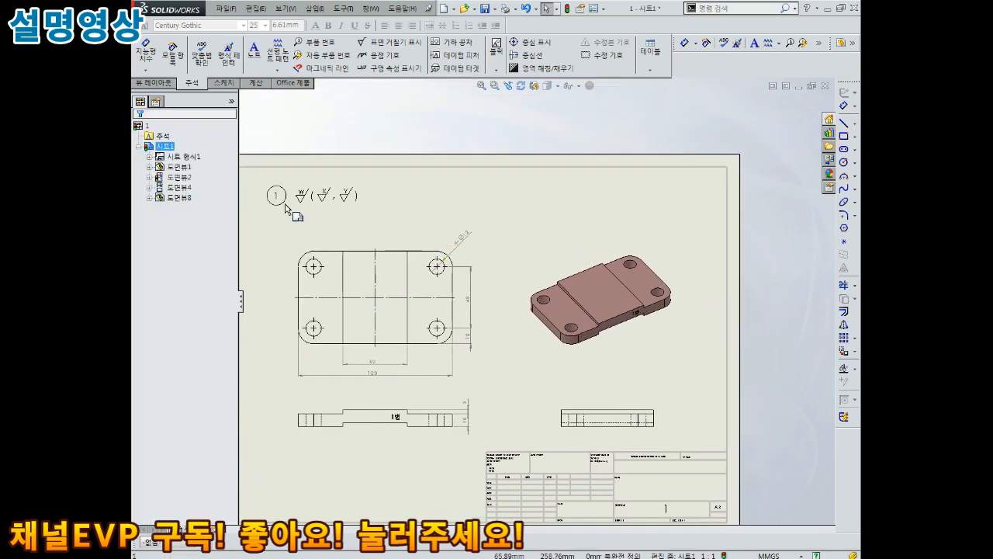
Delete the part number balloon beside the general surface finish symbols
{"action": "left_click", "coordinate": [278, 200]}
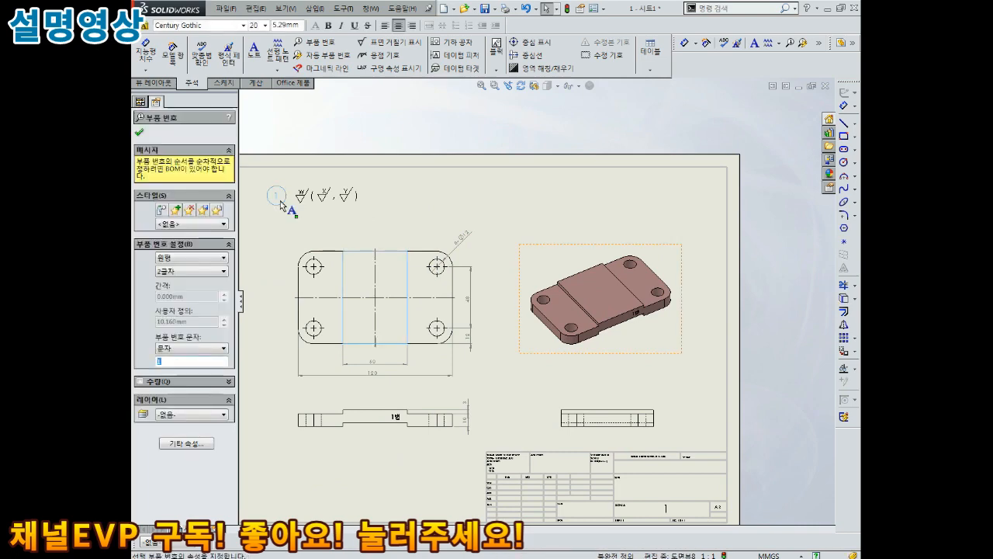
{"action": "key", "text": "Delete"}
{"action": "left_click", "coordinate": [329, 50]}
{"action": "middle_click_drag", "start_coordinate": [314, 165], "coordinate": [356, 184]}
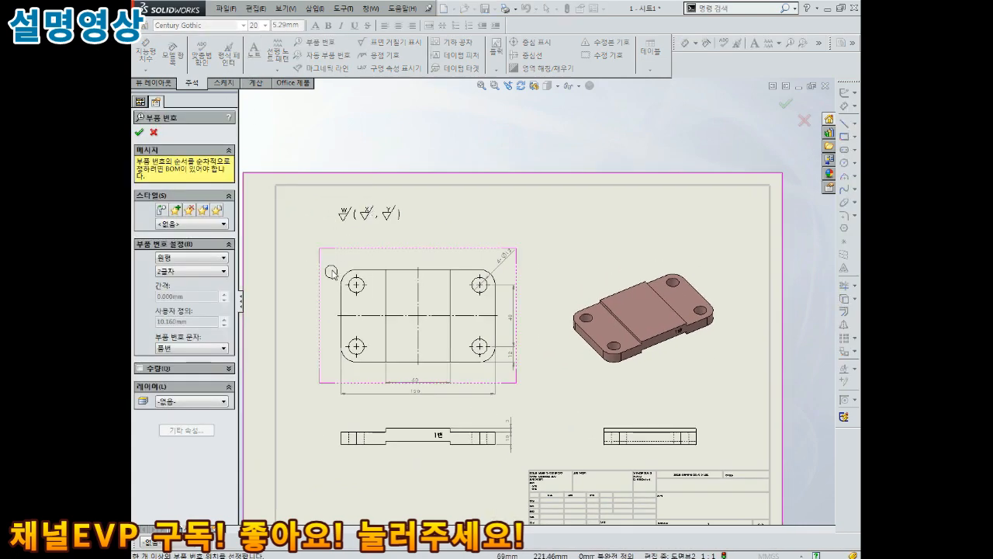
{"action": "left_click", "coordinate": [334, 267]}
{"action": "key", "text": "Escape"}
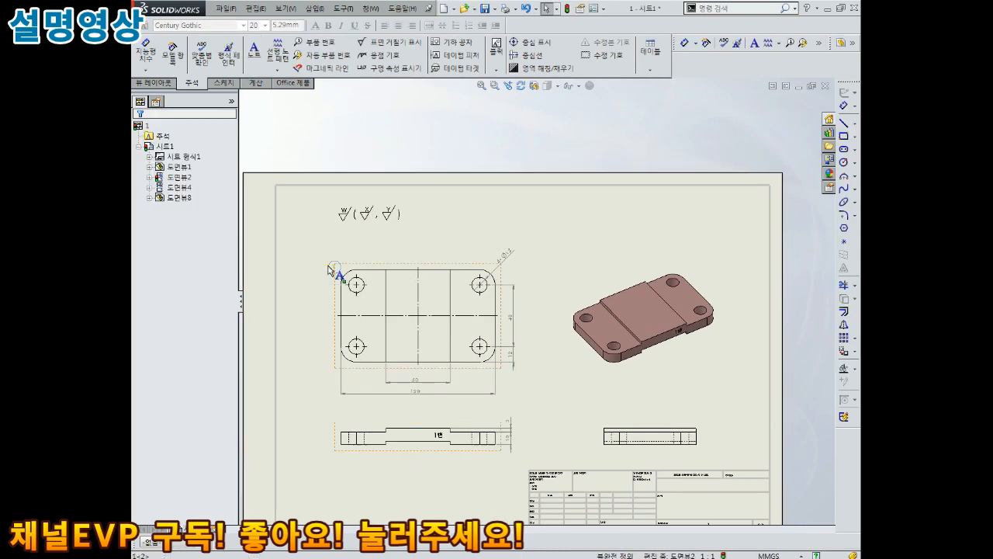
{"action": "left_click", "coordinate": [335, 270]}
{"action": "key", "text": "Delete"}
Insert a part number balloon from the top view, place it in front of the general surface finish symbols, and remove its leader
{"action": "left_click", "coordinate": [317, 42]}
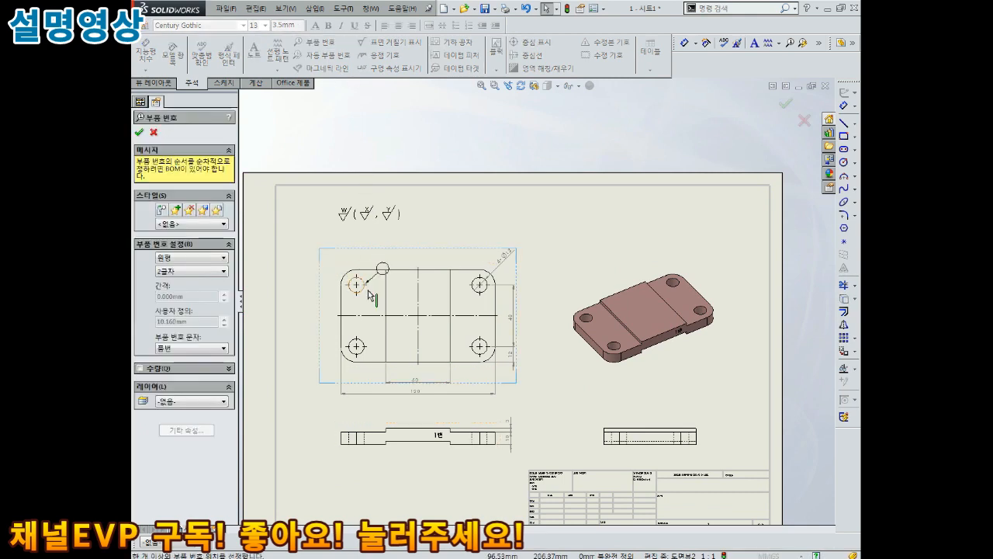
{"action": "left_click", "coordinate": [321, 217]}
{"action": "key", "text": "Escape"}
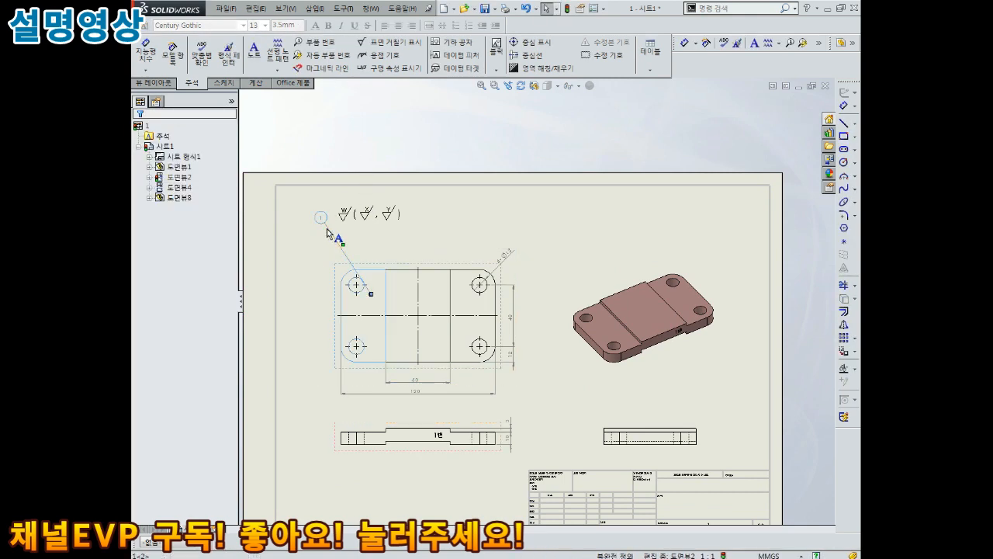
{"action": "left_click", "coordinate": [326, 226]}
{"action": "left_click", "coordinate": [186, 430]}
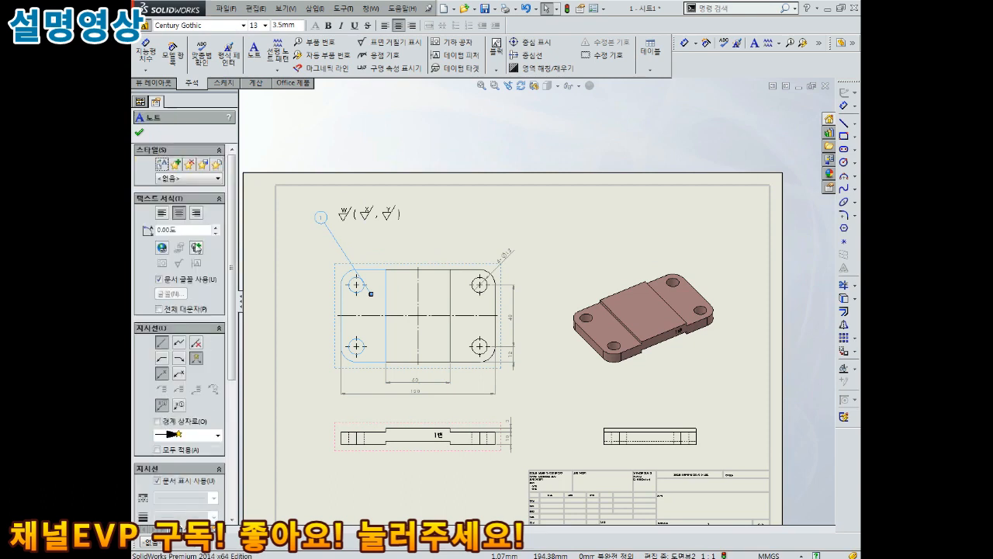
{"action": "left_click", "coordinate": [197, 346]}
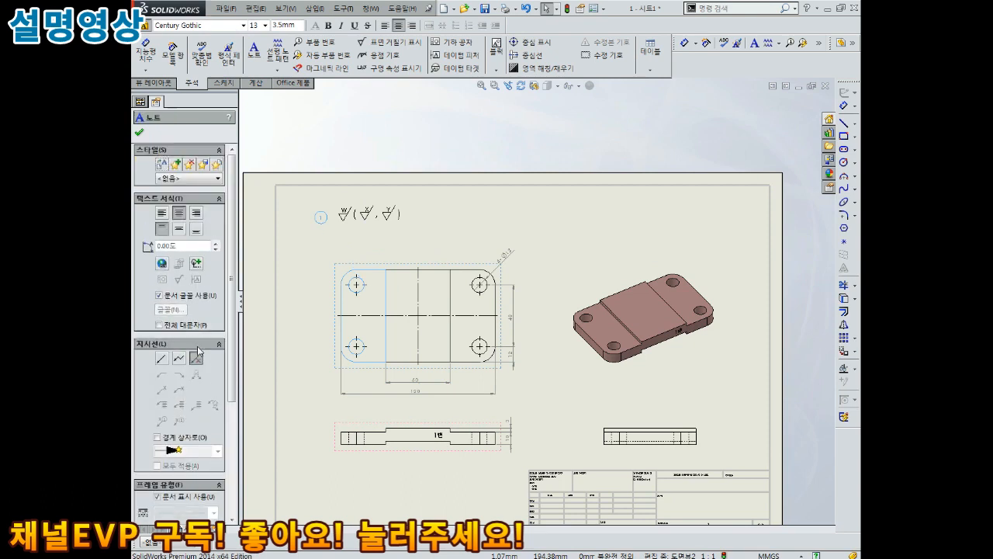
Override the document font for the new balloon and set its text size to 20 points
{"action": "left_click", "coordinate": [179, 296]}
{"action": "left_click", "coordinate": [171, 309]}
{"action": "double_click", "coordinate": [566, 262]}
{"action": "type", "text": "2"}
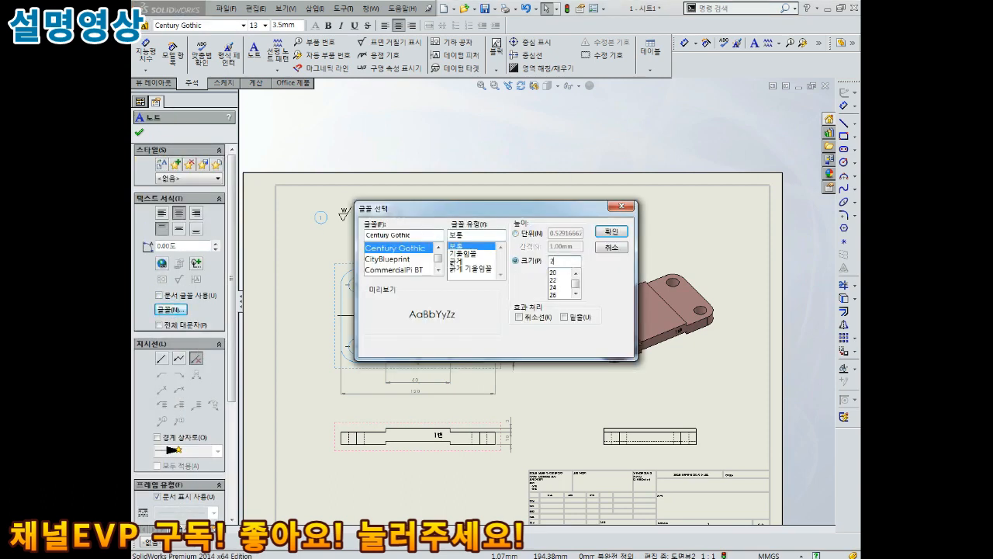
{"action": "type", "text": "0"}
{"action": "left_click", "coordinate": [610, 232]}
{"action": "scroll", "coordinate": [333, 233], "scroll_direction": "down", "scroll_amount": 5}
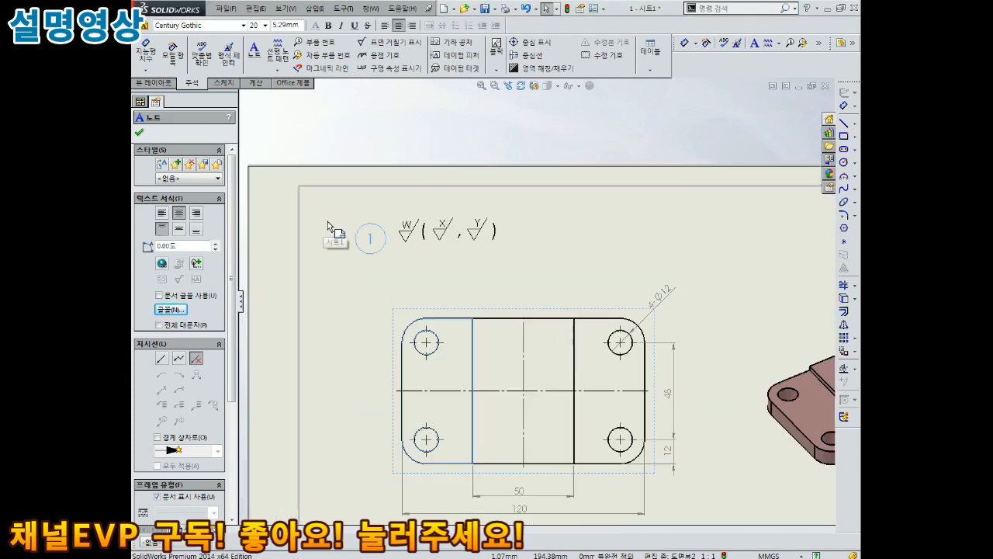
{"action": "scroll", "coordinate": [530, 301], "scroll_direction": "up", "scroll_amount": 1}
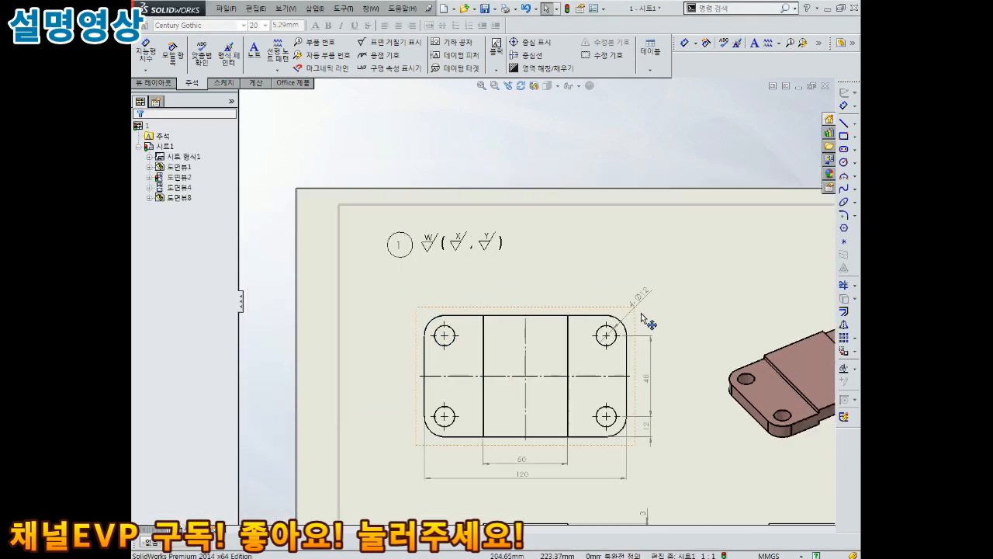
{"action": "middle_click_drag", "start_coordinate": [649, 319], "coordinate": [465, 233]}
{"action": "middle_click_drag", "start_coordinate": [540, 277], "coordinate": [575, 247]}
{"action": "middle_click_drag", "start_coordinate": [528, 297], "coordinate": [565, 253]}
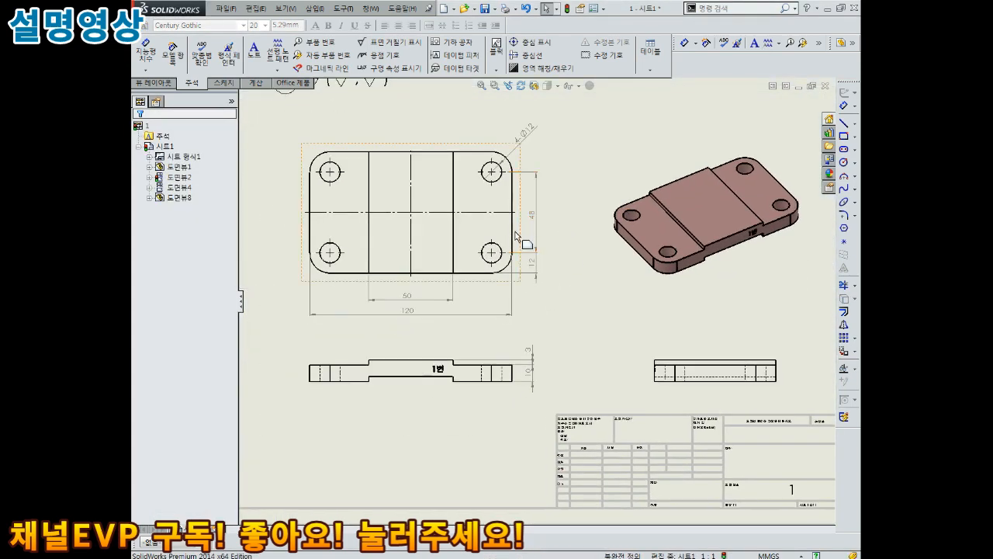
{"action": "scroll", "coordinate": [527, 246], "scroll_direction": "up", "scroll_amount": 2}
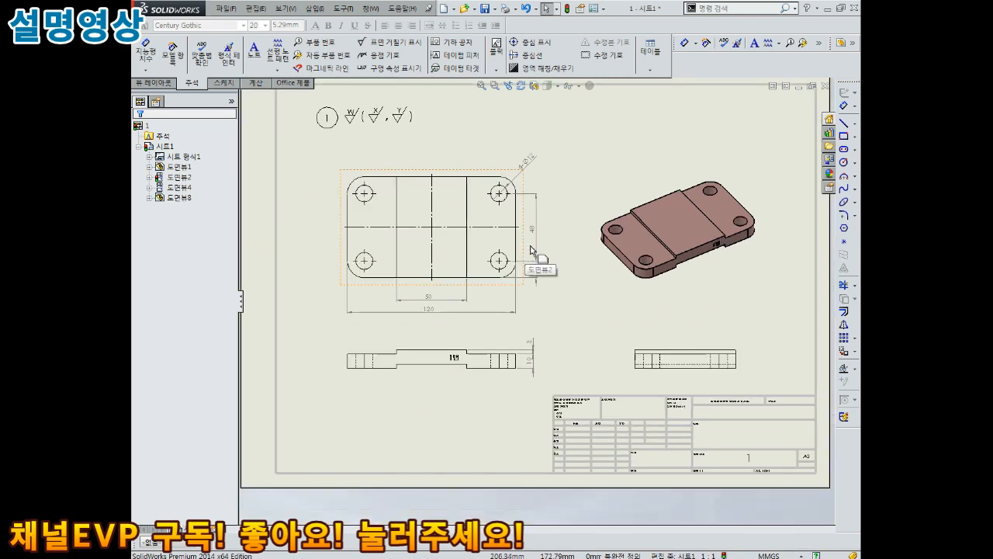
{"action": "middle_click_drag", "start_coordinate": [472, 222], "coordinate": [494, 234]}
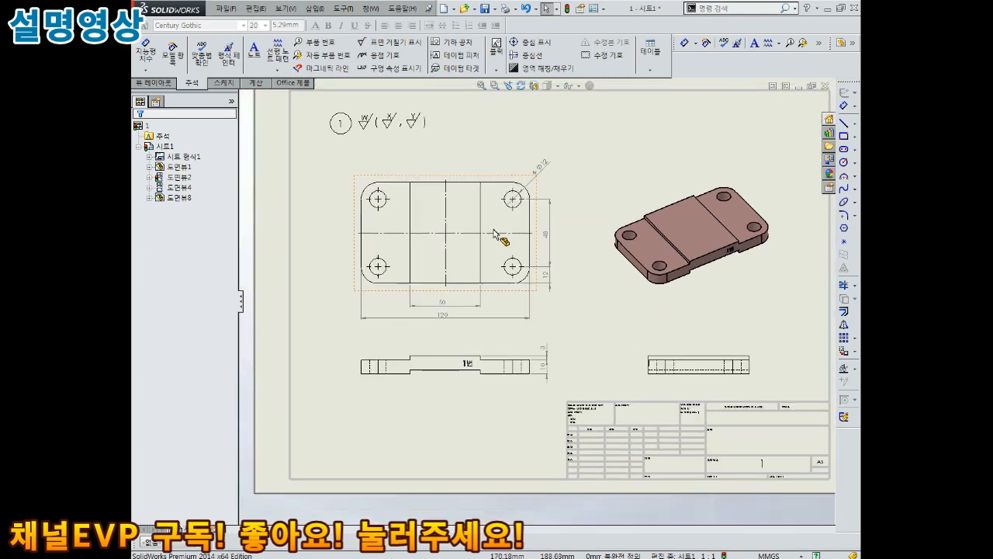
{"action": "middle_click_drag", "start_coordinate": [459, 189], "coordinate": [458, 183]}
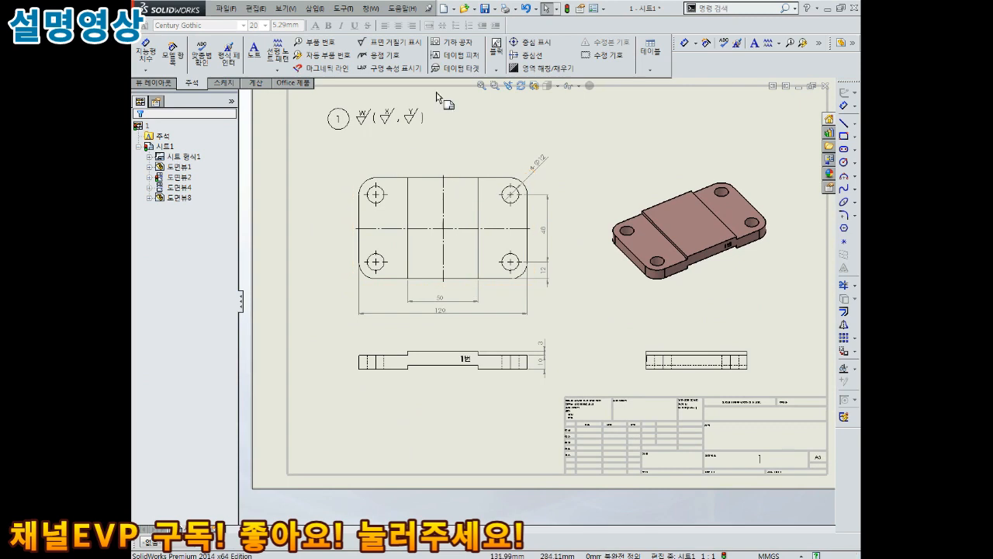
Add a two-line note below the front view reading "주서" and "-도시되고 지시없는 모따기는 C0.2"
{"action": "left_click", "coordinate": [254, 52]}
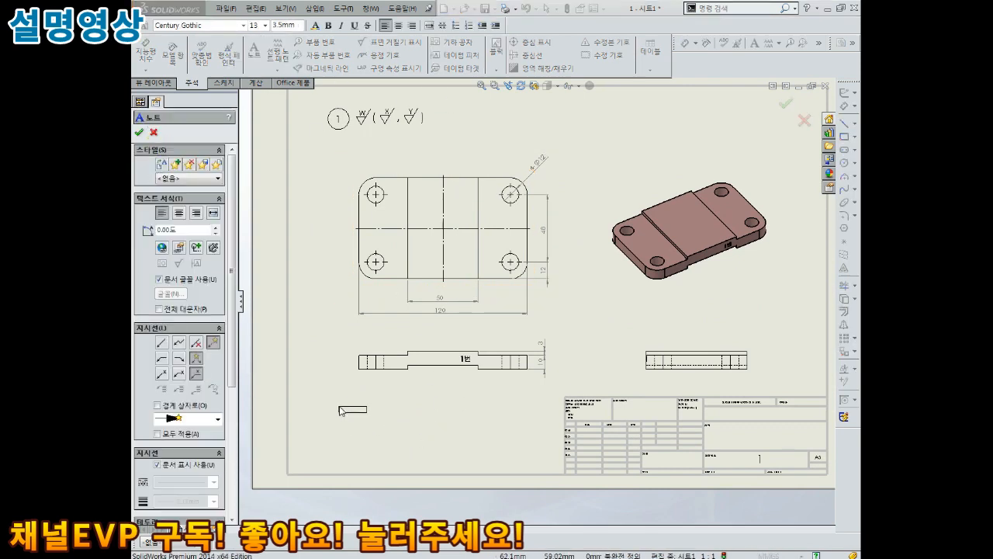
{"action": "left_click", "coordinate": [340, 409]}
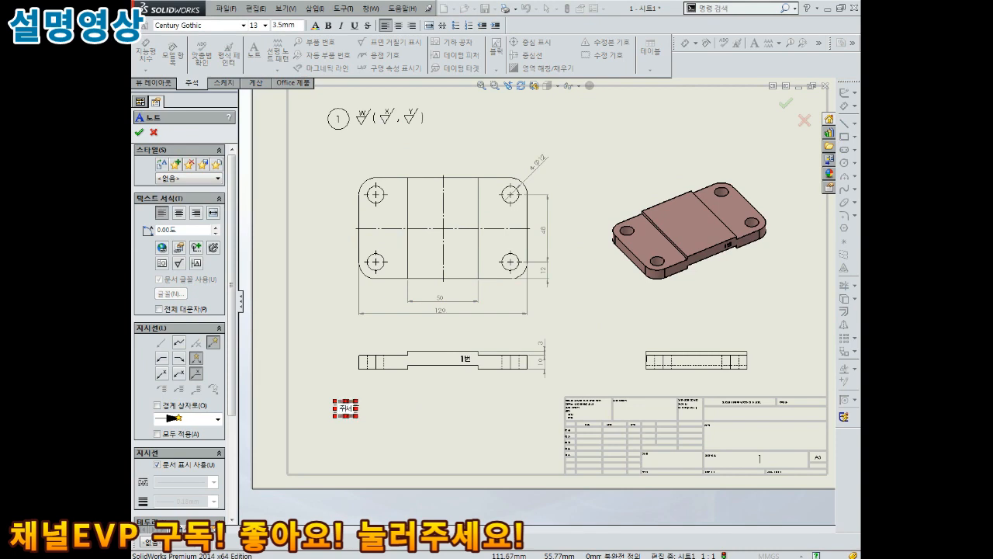
{"action": "type", "text": "주서"}
{"action": "key", "text": "Return"}
{"action": "type", "text": "-도시되고 지시없는"}
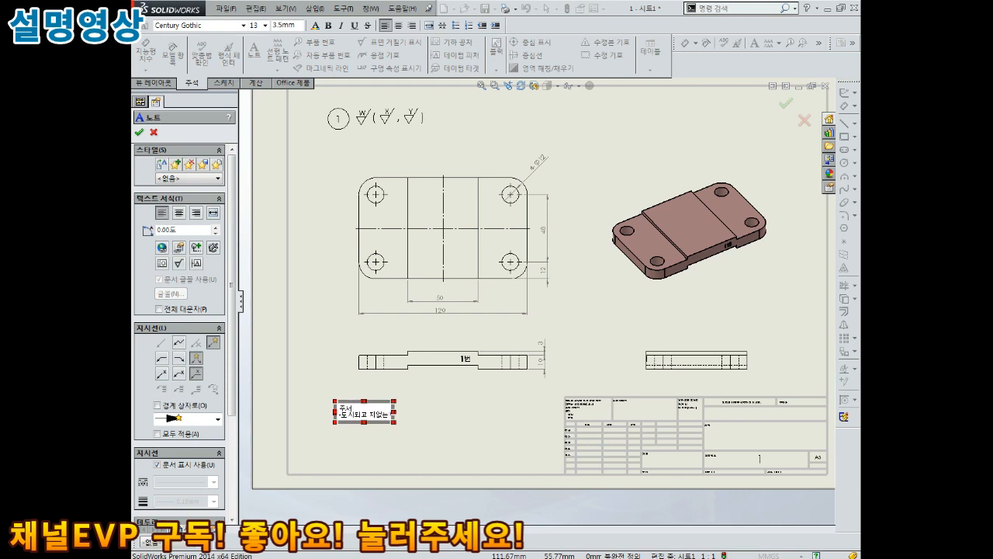
{"action": "type", "text": " 코"}
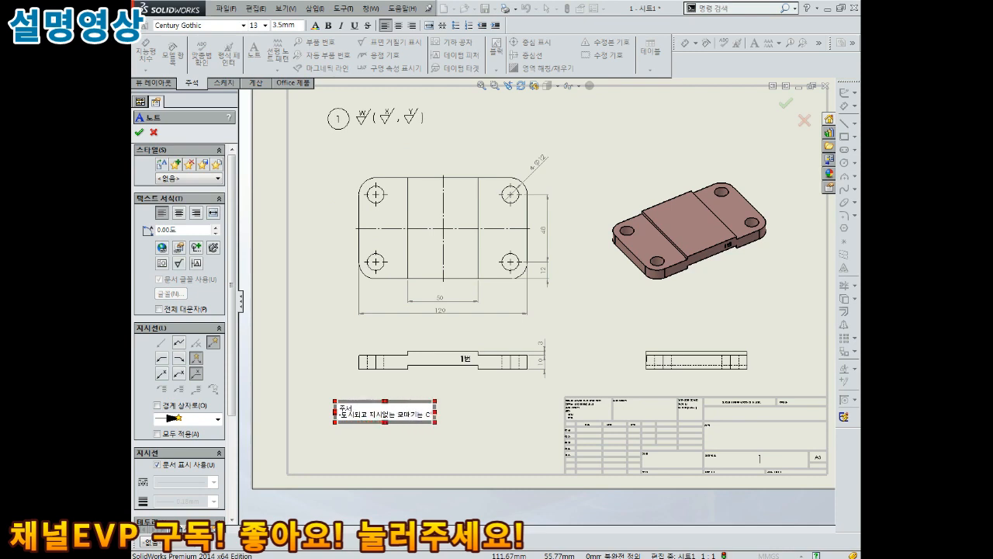
{"action": "left_click", "coordinate": [421, 435]}
{"action": "scroll", "coordinate": [388, 437], "scroll_direction": "down", "scroll_amount": 4}
{"action": "key", "text": "Escape"}
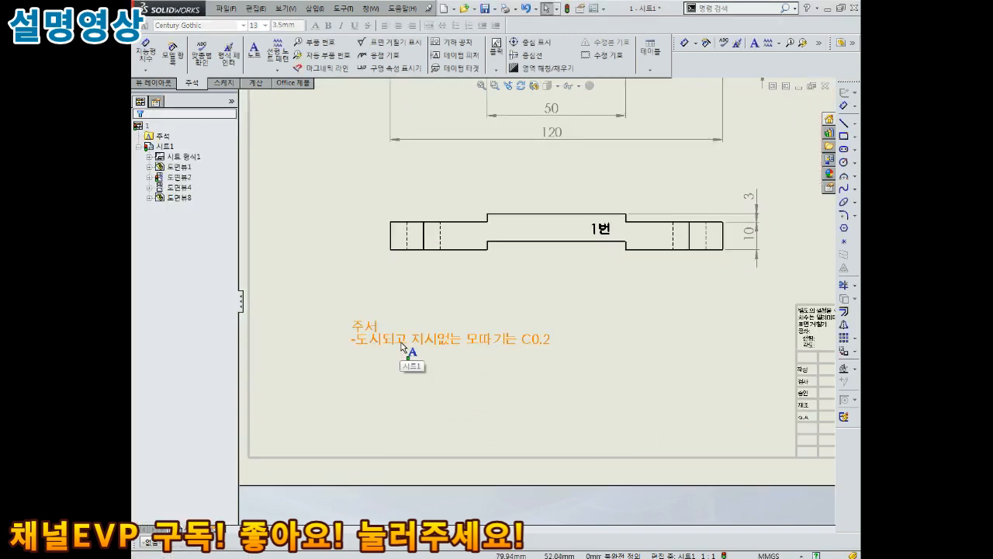
{"action": "double_click", "coordinate": [401, 347]}
{"action": "left_click", "coordinate": [567, 356]}
{"action": "middle_click_drag", "start_coordinate": [569, 363], "coordinate": [514, 401]}
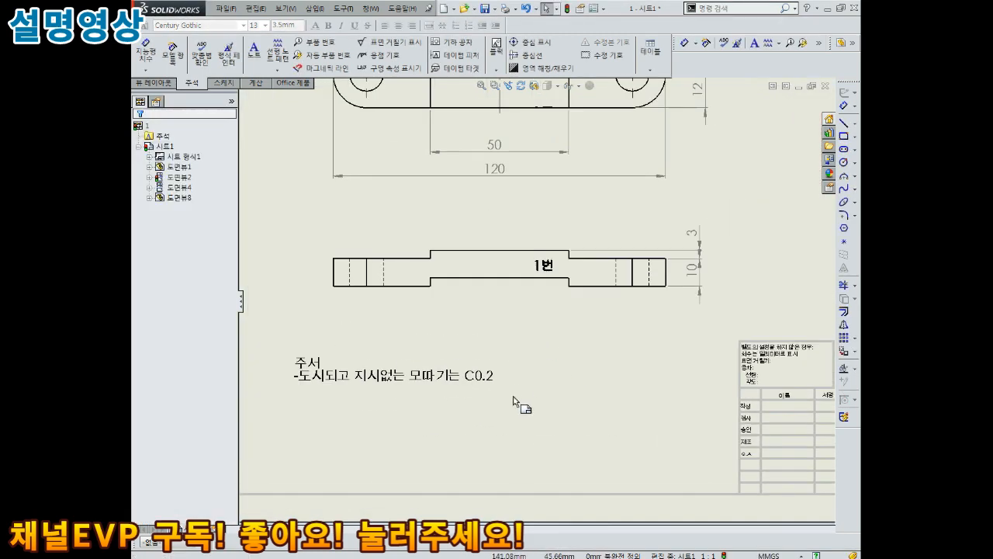
Duplicate the row of general surface finish symbols with its parentheses directly beneath the original row
{"action": "scroll", "coordinate": [513, 402], "scroll_direction": "up", "scroll_amount": 4}
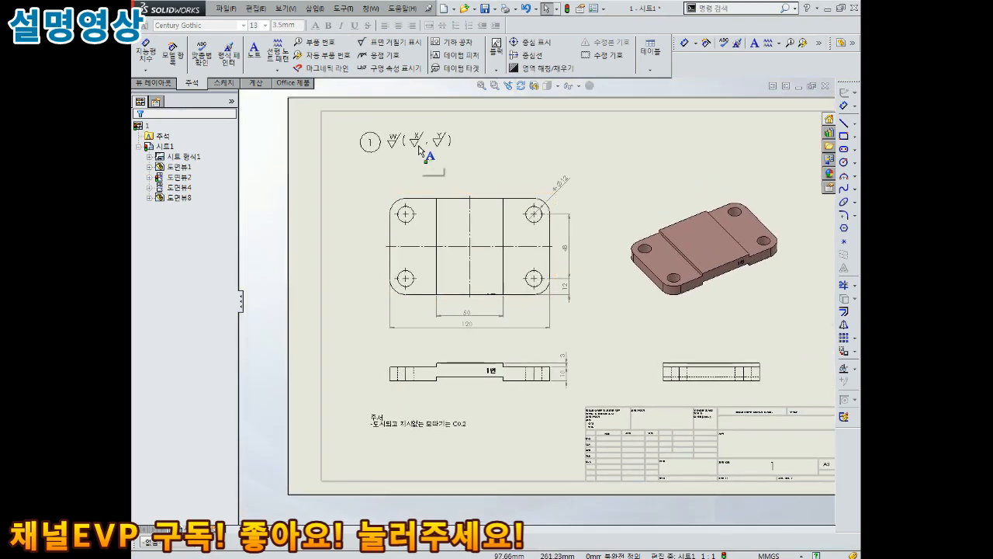
{"action": "scroll", "coordinate": [423, 151], "scroll_direction": "down", "scroll_amount": 3}
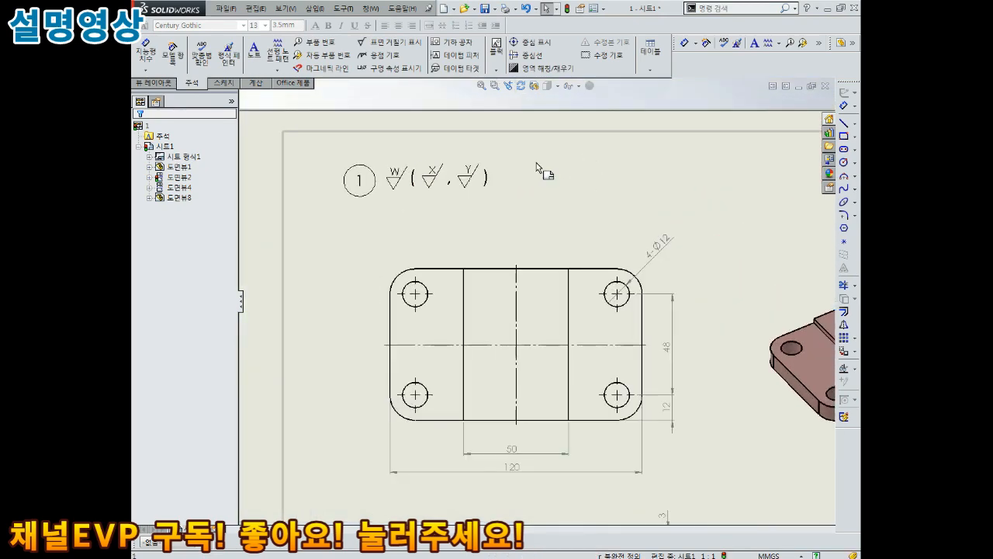
{"action": "left_click_drag", "start_coordinate": [587, 154], "coordinate": [293, 366]}
{"action": "key", "text": "ctrl+v"}
{"action": "key", "text": "Delete"}
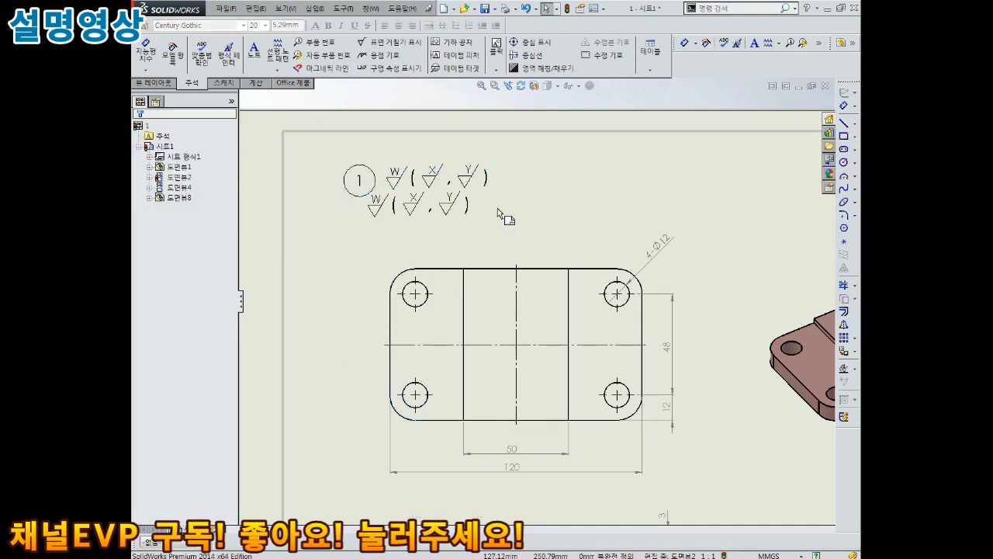
Delete the W surface finish symbol from the copied row
{"action": "left_click_drag", "start_coordinate": [502, 204], "coordinate": [342, 226]}
{"action": "left_click", "coordinate": [533, 233]}
{"action": "left_click_drag", "start_coordinate": [507, 201], "coordinate": [369, 221]}
{"action": "left_click_drag", "start_coordinate": [509, 205], "coordinate": [399, 220]}
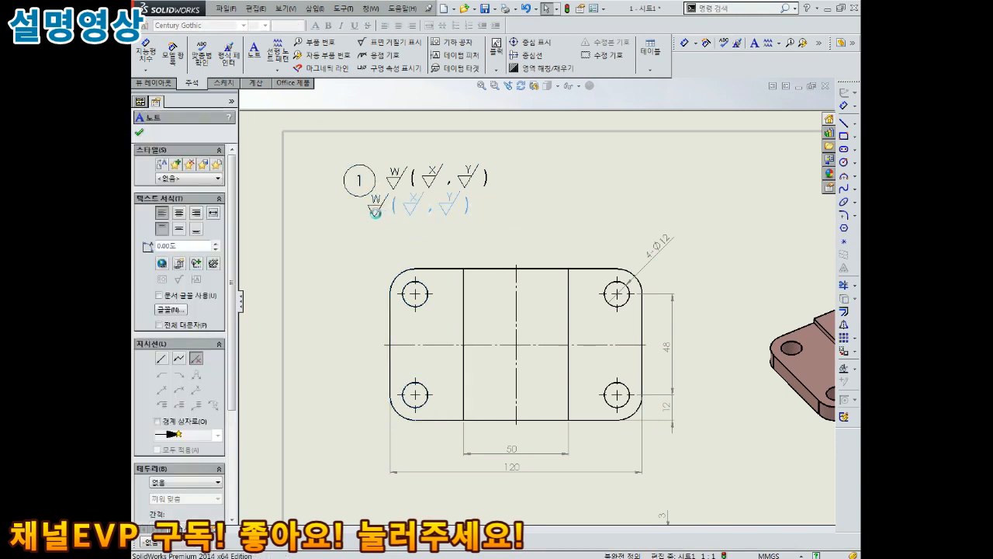
{"action": "left_click", "coordinate": [376, 212]}
{"action": "key", "text": "Delete"}
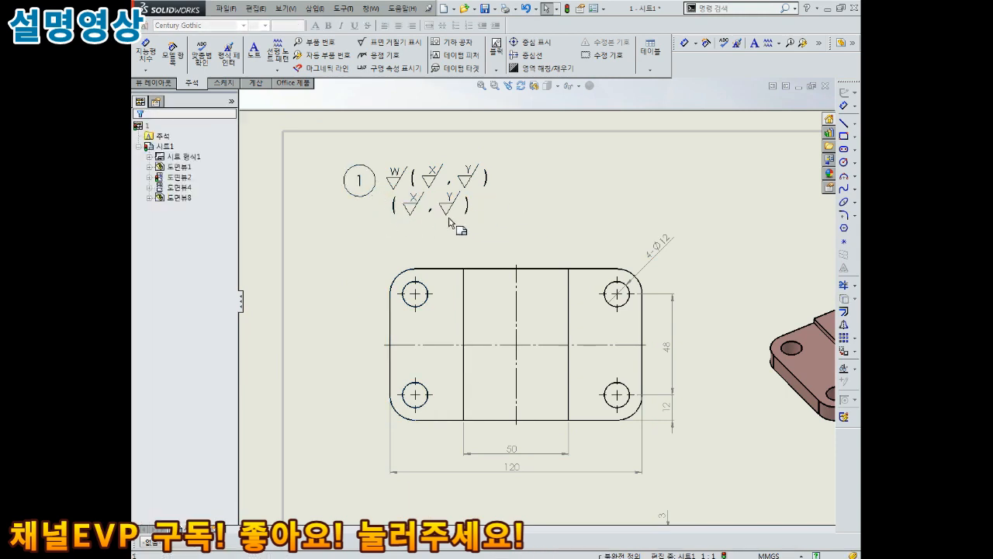
Move the copied X and Y surface finish symbols with their parentheses to just below the note text
{"action": "left_click_drag", "start_coordinate": [508, 201], "coordinate": [381, 226]}
{"action": "mouse_move", "coordinate": [490, 206]}
{"action": "left_mouse_down"}
{"action": "mouse_move", "coordinate": [400, 226]}
{"action": "mouse_move", "coordinate": [437, 358]}
{"action": "left_mouse_up"}
{"action": "scroll", "coordinate": [511, 463], "scroll_direction": "up", "scroll_amount": 3}
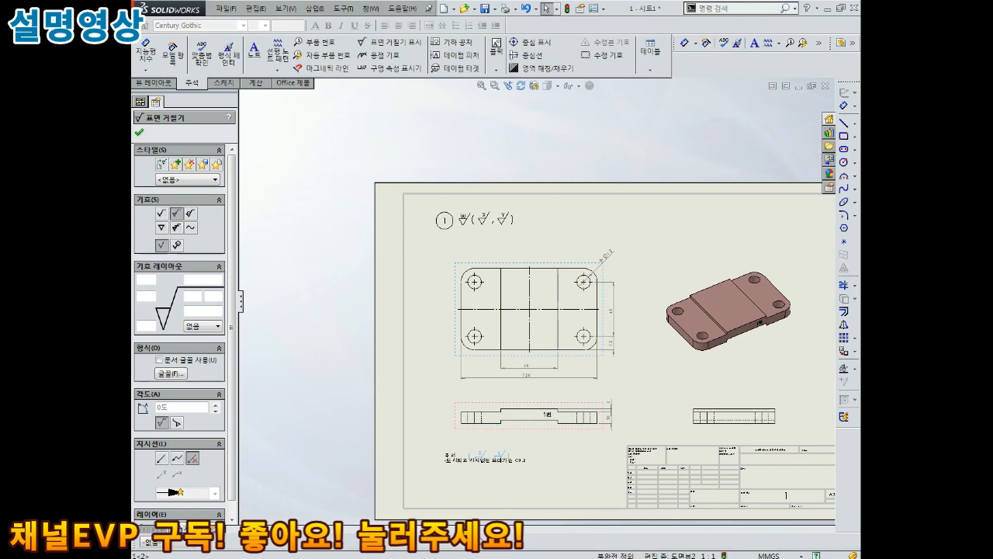
{"action": "left_click_drag", "start_coordinate": [501, 458], "coordinate": [505, 472]}
{"action": "scroll", "coordinate": [525, 492], "scroll_direction": "down", "scroll_amount": 5}
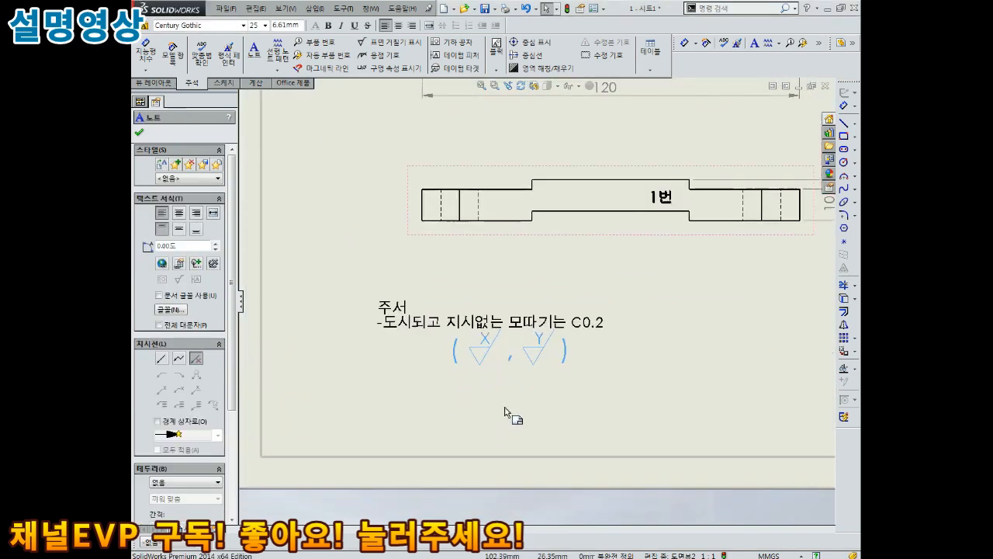
Delete the parentheses and comma text around the copied X and Y symbols
{"action": "scroll", "coordinate": [504, 412], "scroll_direction": "down", "scroll_amount": 2}
{"action": "key", "text": "Escape"}
{"action": "left_click", "coordinate": [443, 326]}
{"action": "key", "text": "Delete"}
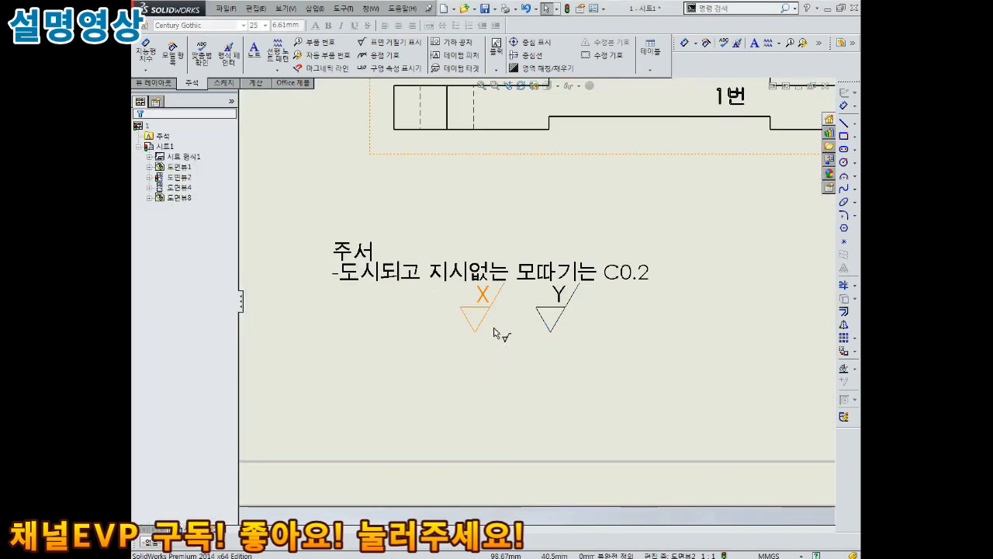
Stack the copied X and Y surface finish symbols vertically under the start of the note, with X above Y
{"action": "left_click_drag", "start_coordinate": [559, 334], "coordinate": [464, 393]}
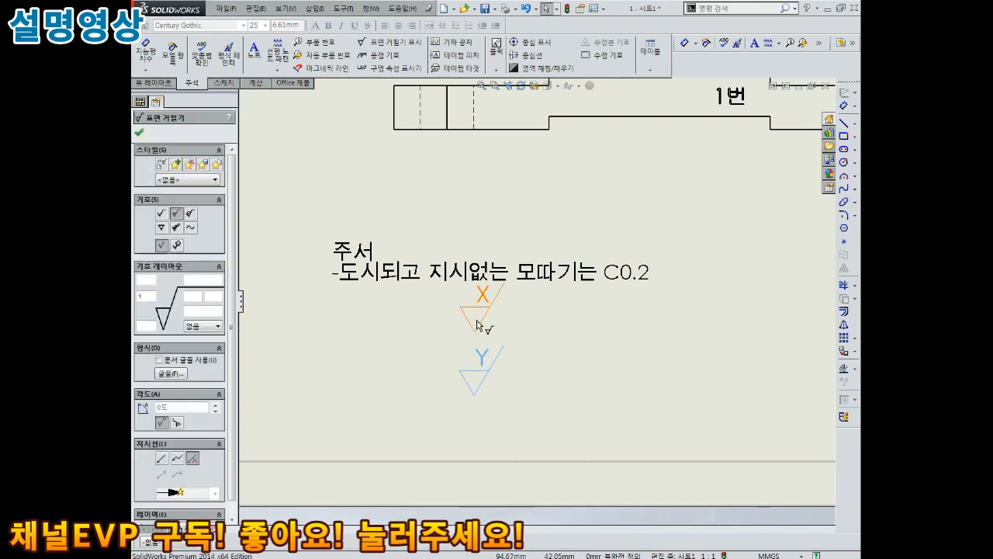
{"action": "left_click_drag", "start_coordinate": [478, 325], "coordinate": [360, 337]}
{"action": "left_click_drag", "start_coordinate": [479, 402], "coordinate": [357, 407]}
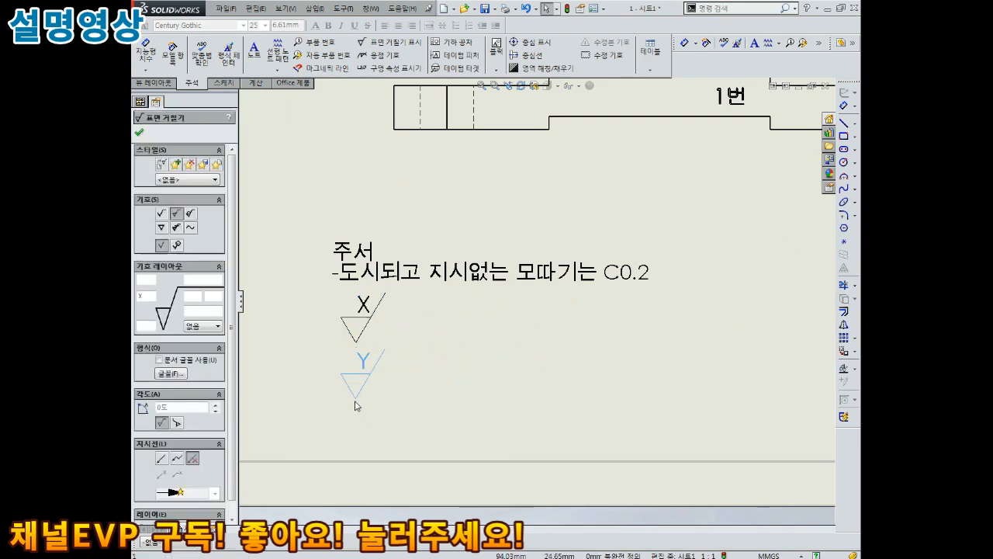
Duplicate the Y surface finish symbol under the note and space the two Y symbols in a column beneath X
{"action": "left_click", "coordinate": [366, 304]}
{"action": "key", "text": "Escape"}
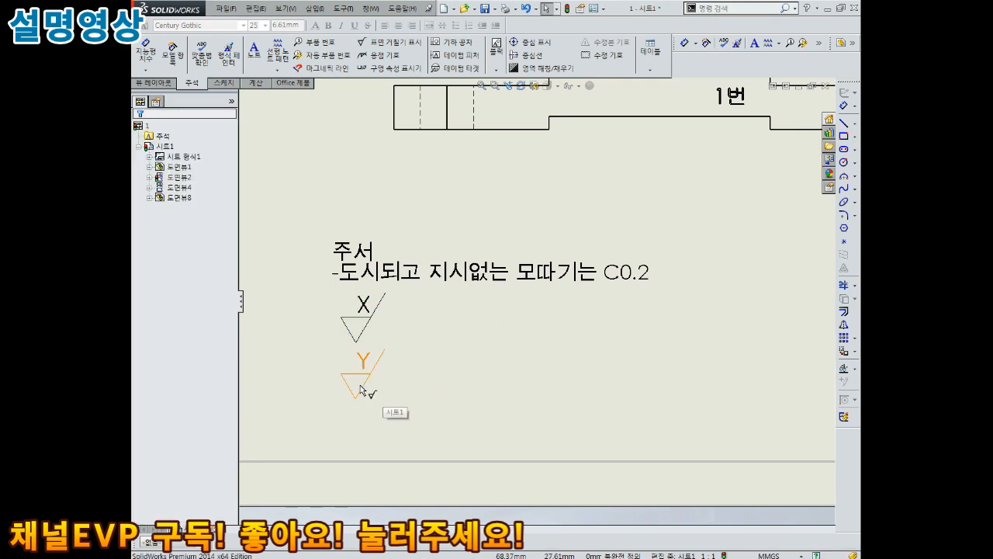
{"action": "left_click", "coordinate": [361, 390]}
{"action": "key", "text": "Escape"}
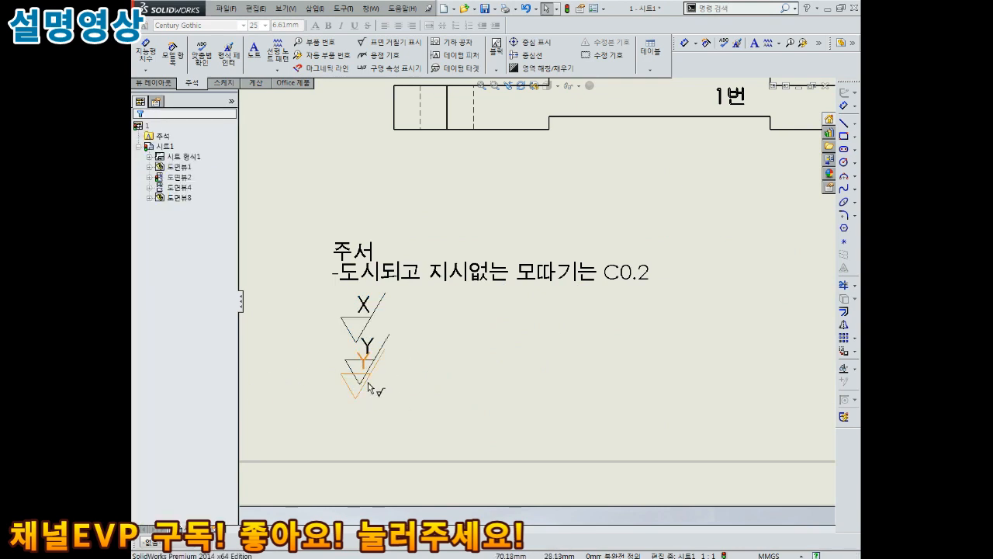
{"action": "left_click", "coordinate": [364, 372]}
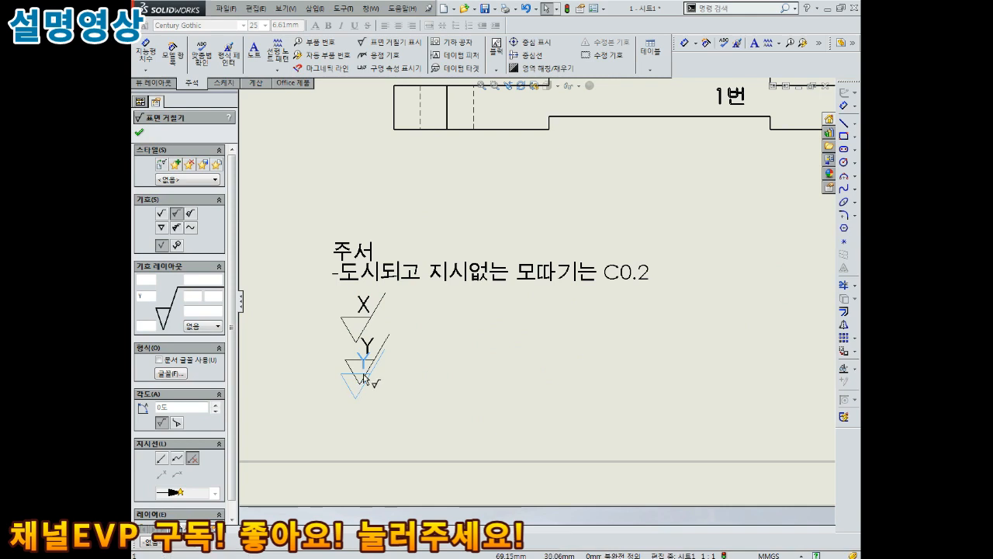
{"action": "left_click", "coordinate": [367, 345]}
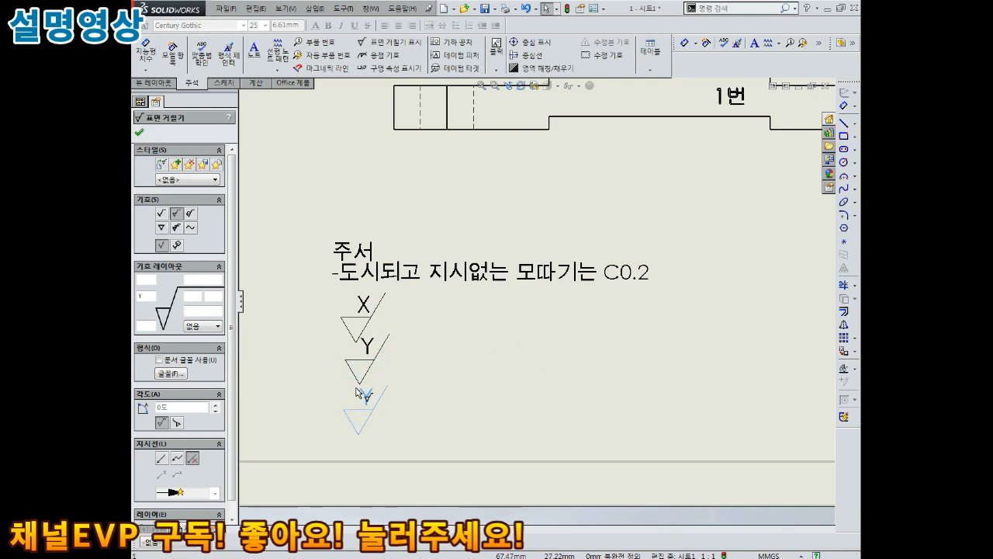
{"action": "left_click", "coordinate": [360, 380]}
{"action": "key", "text": "Escape"}
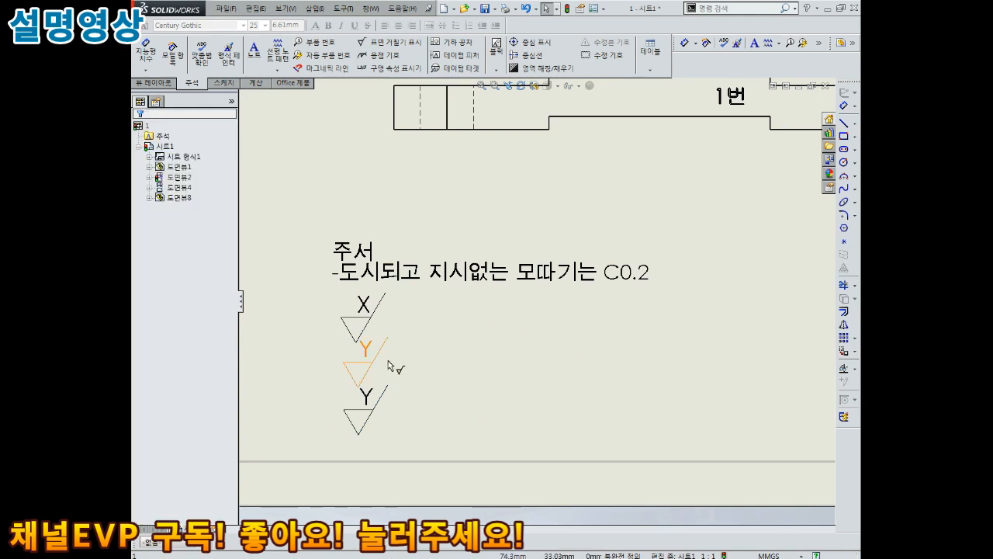
Relabel the three stacked surface finish symbols under the note as w, x and y, from top to bottom
{"action": "left_click", "coordinate": [363, 304]}
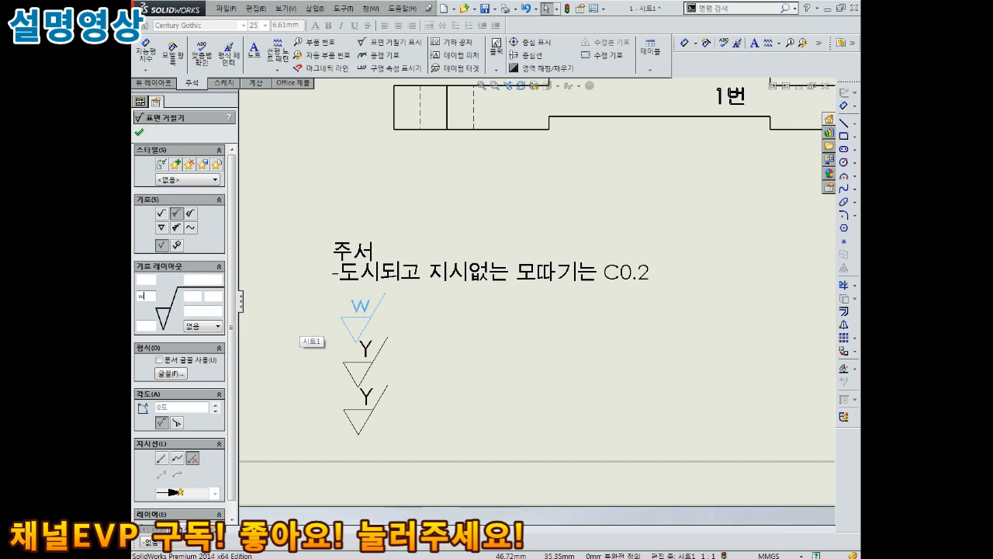
{"action": "key", "text": "Escape"}
{"action": "left_click", "coordinate": [370, 350]}
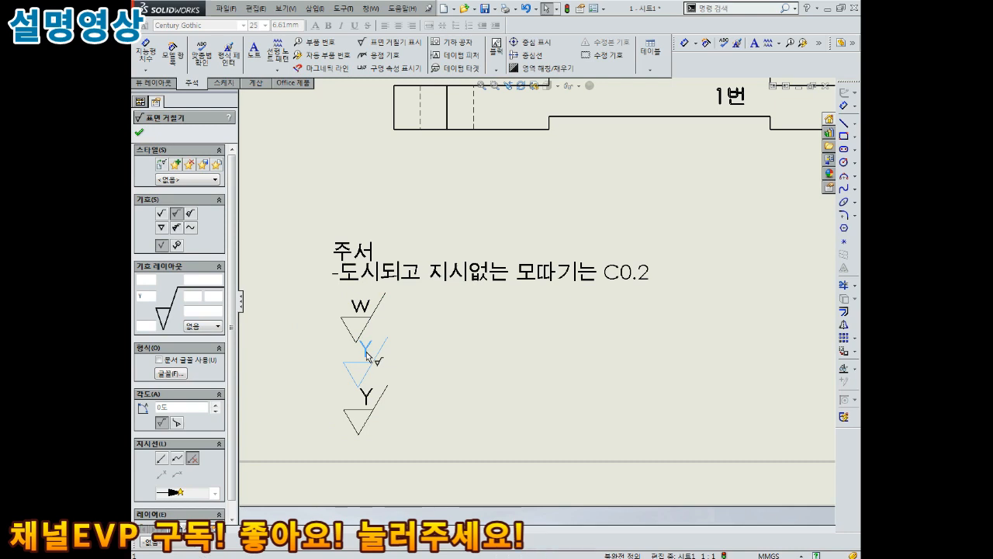
{"action": "type", "text": "X"}
{"action": "left_click", "coordinate": [548, 409]}
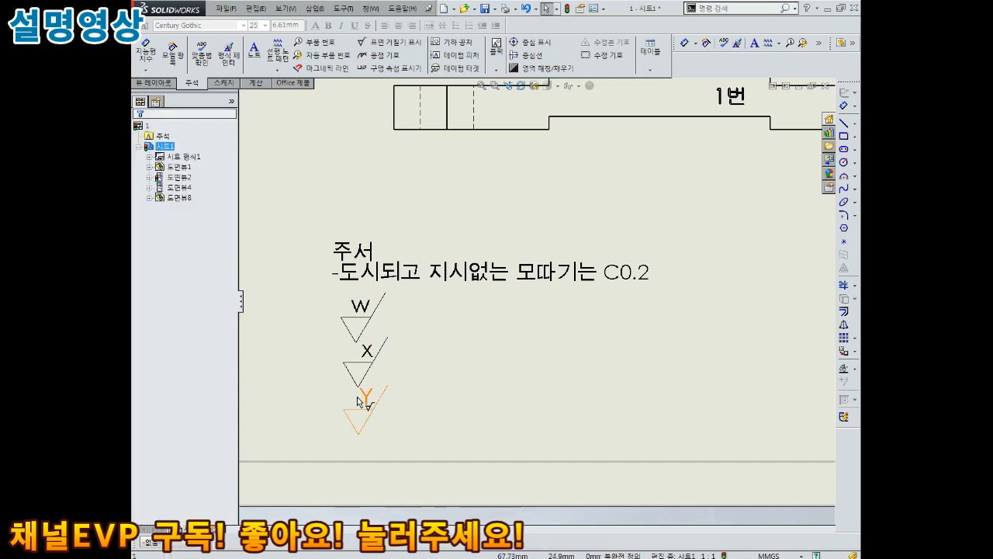
{"action": "left_click", "coordinate": [364, 399]}
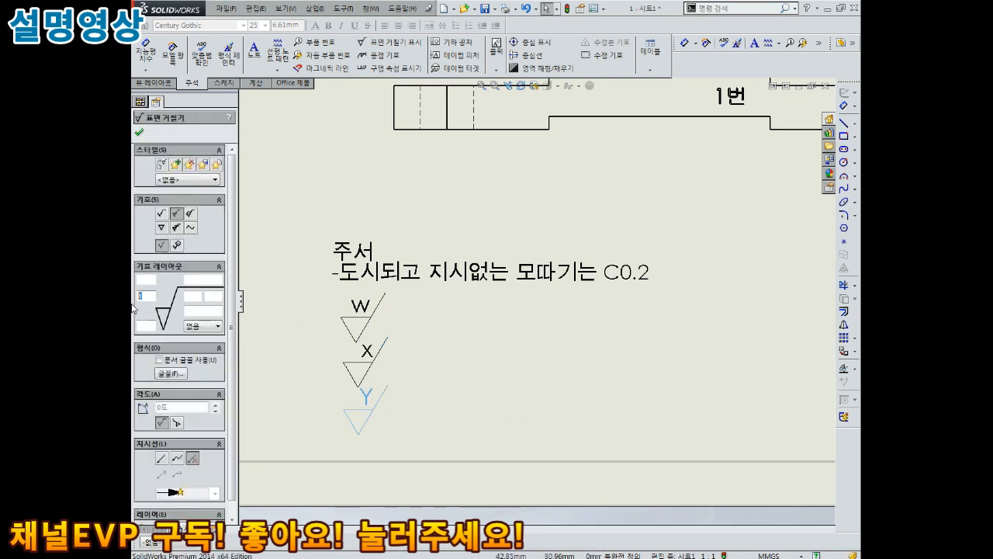
{"action": "left_click", "coordinate": [510, 404]}
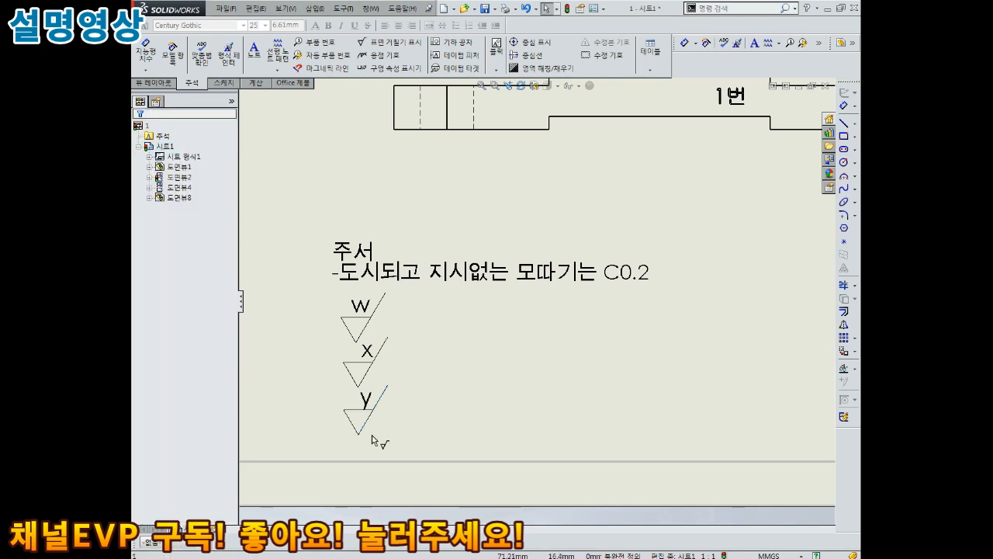
Add a note reading "=" to the right of the w surface finish symbol
{"action": "left_click", "coordinate": [254, 51]}
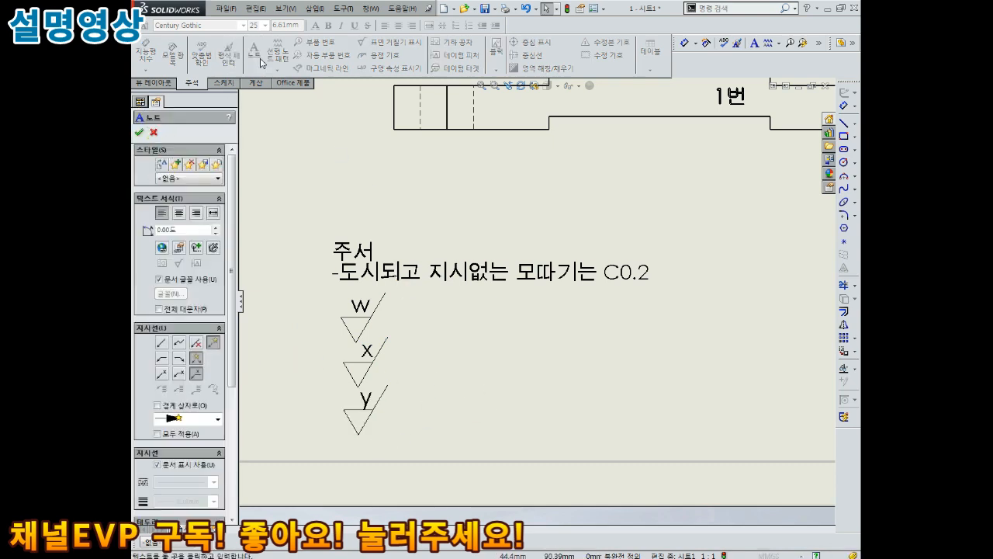
{"action": "left_click", "coordinate": [560, 356]}
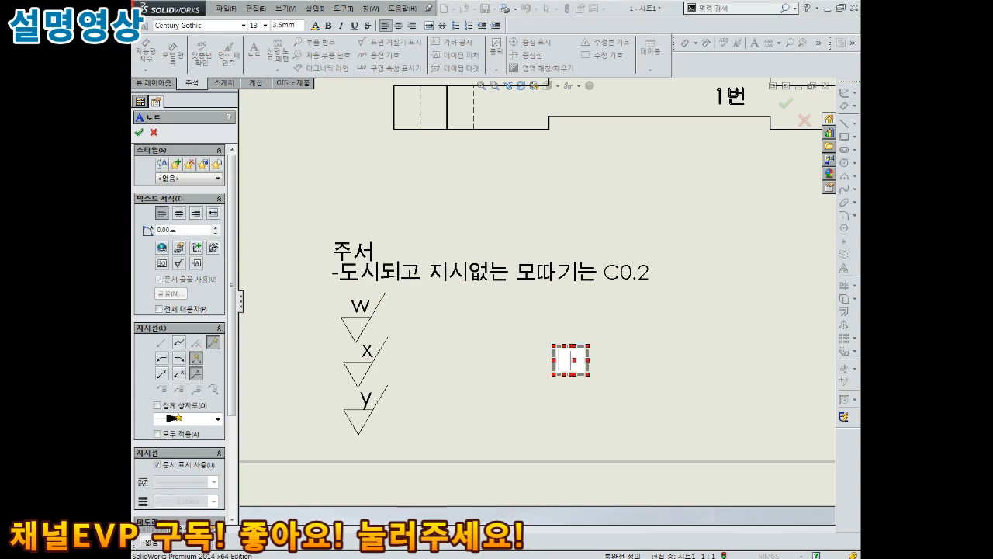
{"action": "key", "text": "Escape"}
{"action": "key", "text": "Escape"}
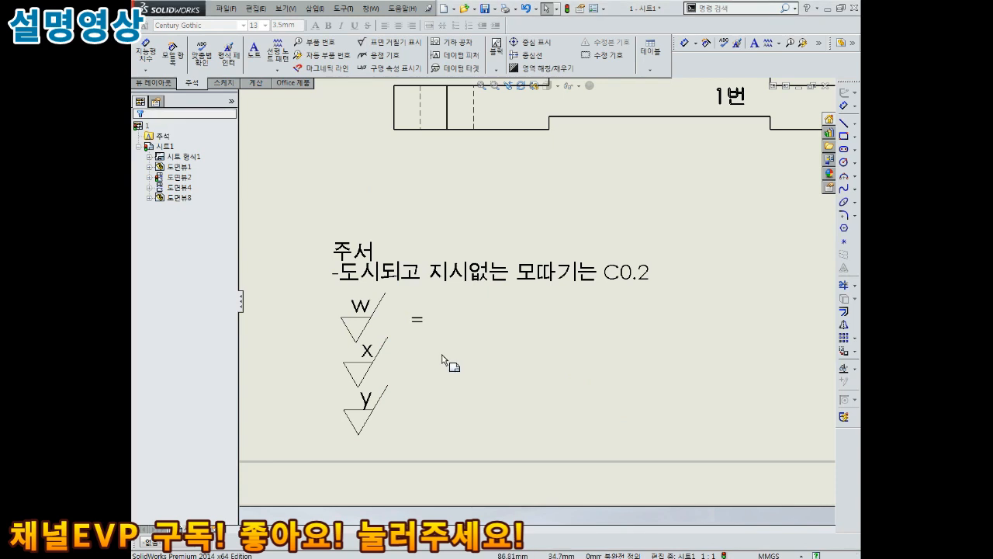
Duplicate the "=" note and line up one equals sign beside each of the w, x and y symbols
{"action": "left_click", "coordinate": [421, 321]}
{"action": "left_click", "coordinate": [425, 327]}
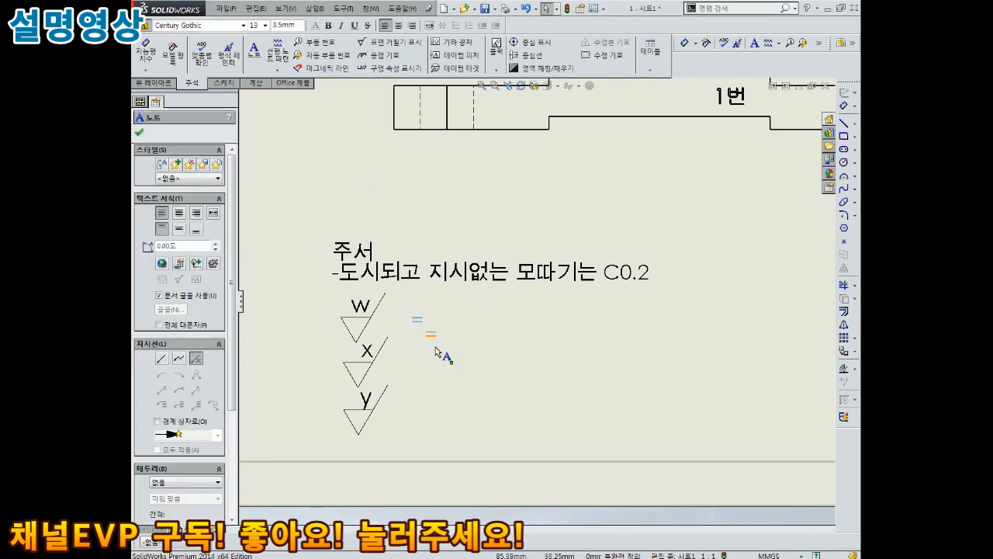
{"action": "left_click", "coordinate": [415, 375]}
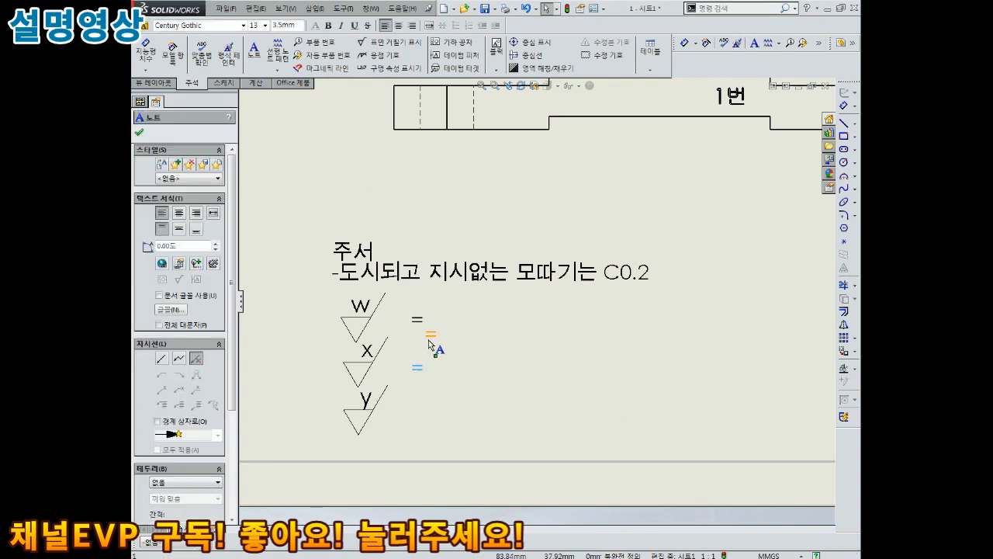
{"action": "left_click", "coordinate": [426, 428]}
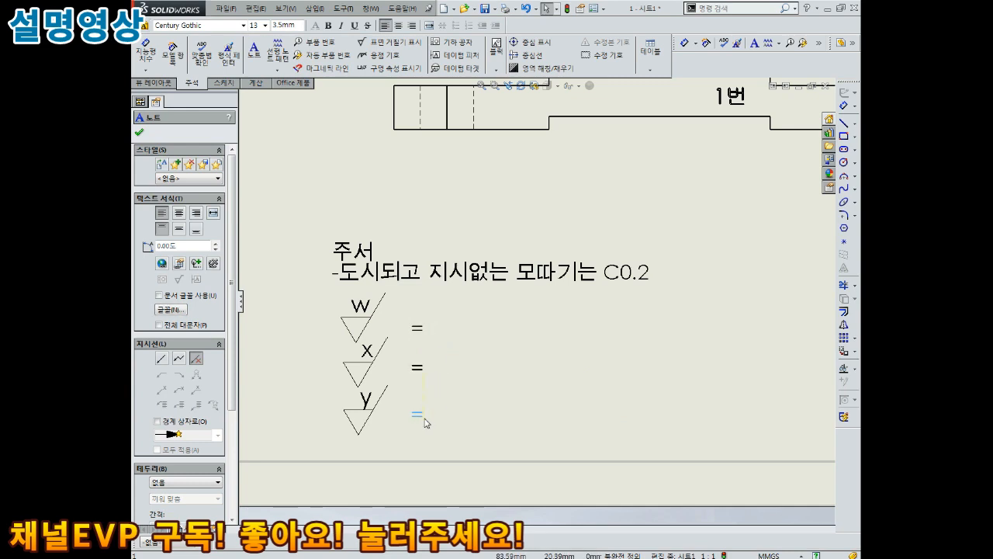
{"action": "key", "text": "Escape"}
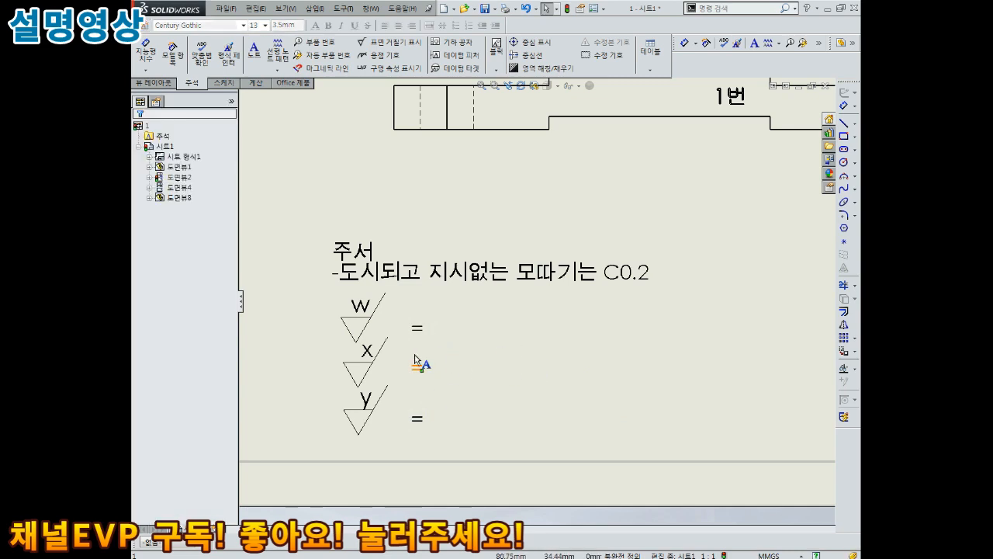
Copy the w, x and y surface finish symbols and align the copies in a column right of their equals signs
{"action": "left_click_drag", "start_coordinate": [394, 301], "coordinate": [327, 431]}
{"action": "key", "text": "ctrl+v"}
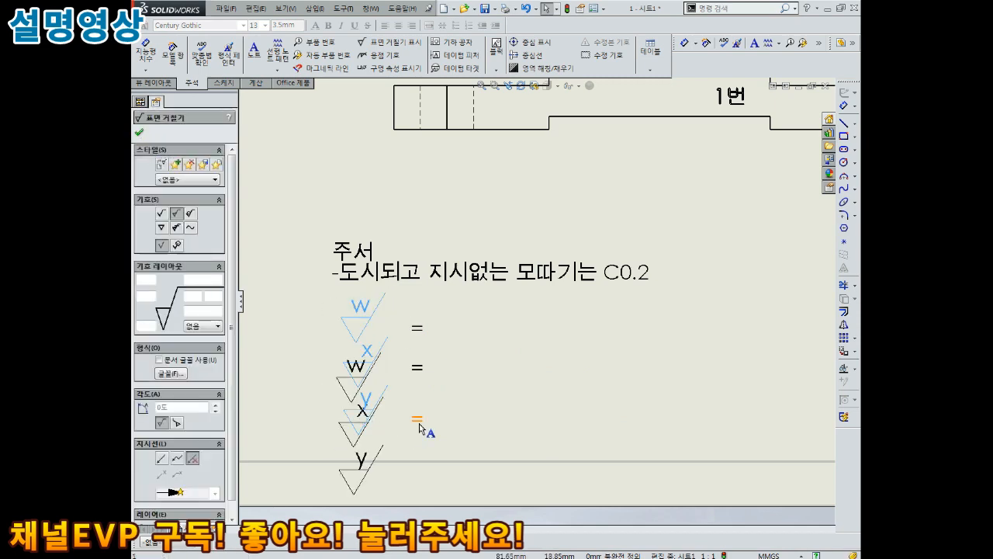
{"action": "left_click_drag", "start_coordinate": [355, 491], "coordinate": [485, 438]}
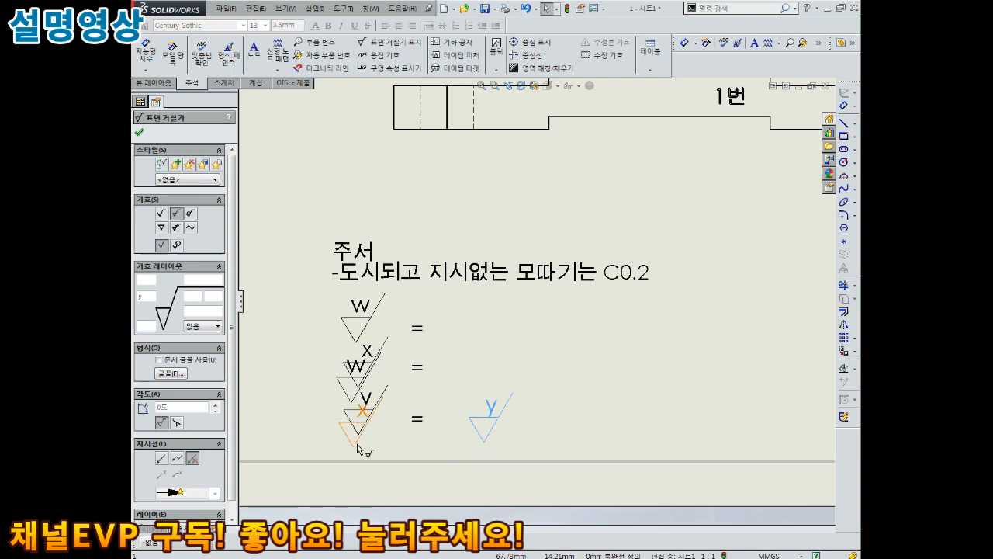
{"action": "left_click_drag", "start_coordinate": [361, 411], "coordinate": [497, 353]}
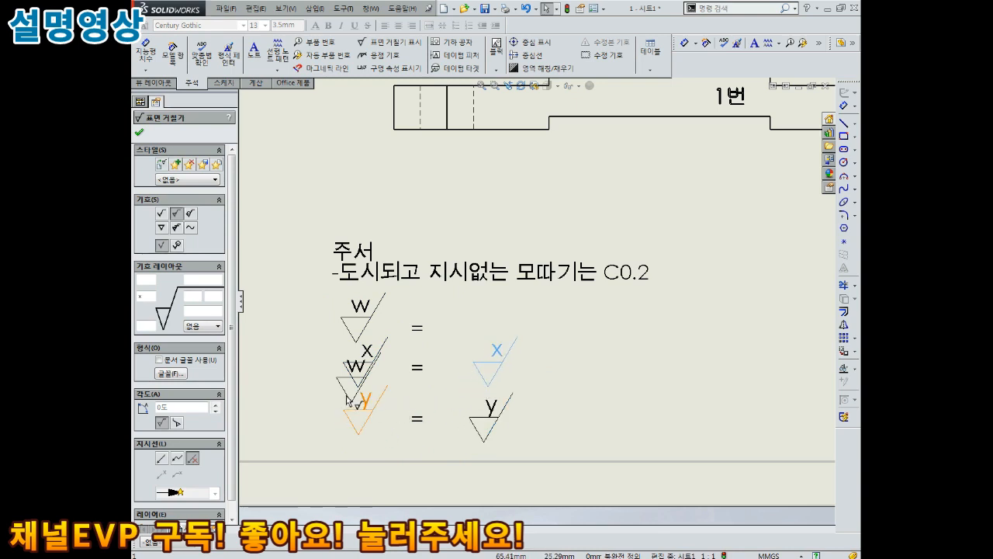
{"action": "left_click", "coordinate": [347, 395]}
{"action": "key", "text": "Escape"}
{"action": "left_click_drag", "start_coordinate": [337, 379], "coordinate": [476, 319]}
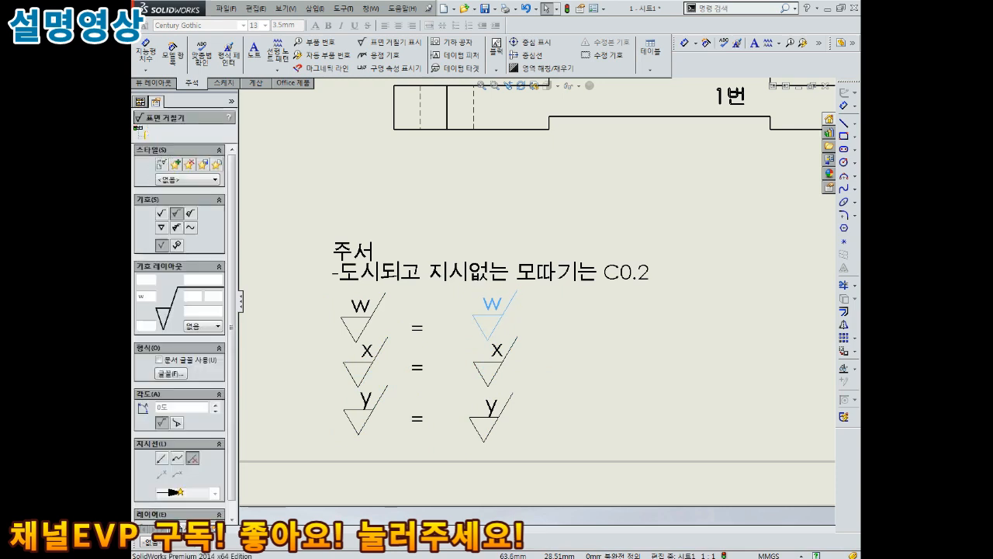
{"action": "left_click", "coordinate": [488, 381]}
{"action": "left_click", "coordinate": [489, 433]}
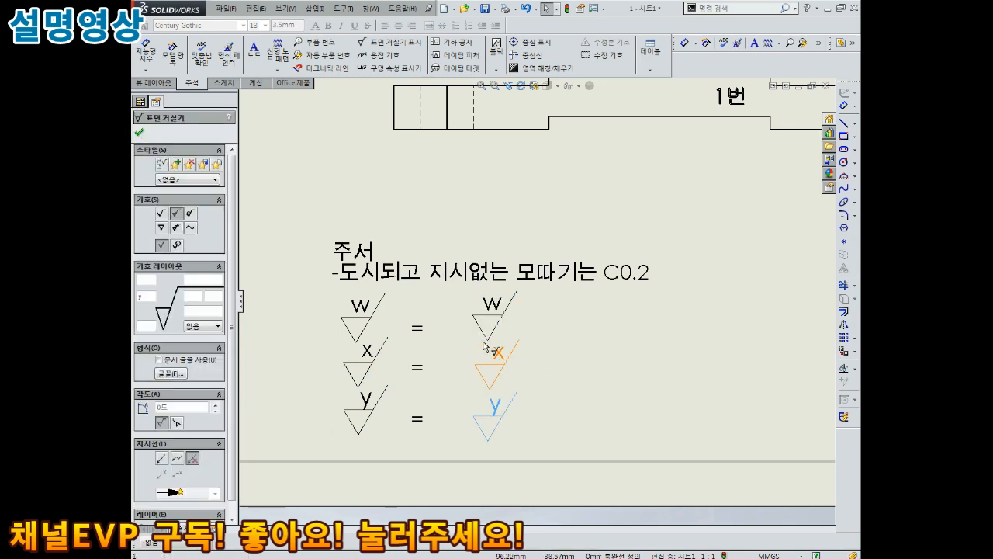
Set the roughness values of the copied symbols to 6.3 for w, 3 for x and 1.6 for y
{"action": "left_click", "coordinate": [489, 309]}
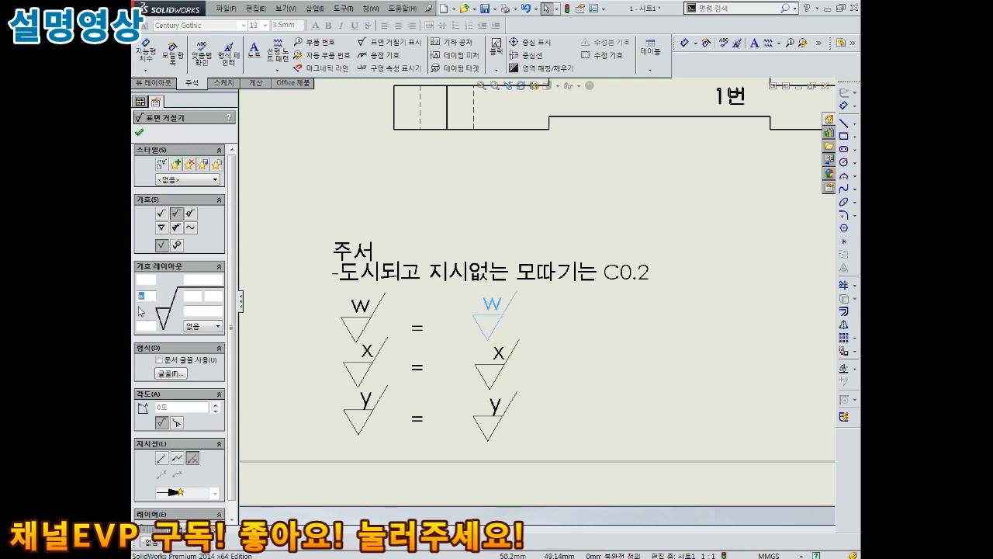
{"action": "left_click", "coordinate": [499, 353]}
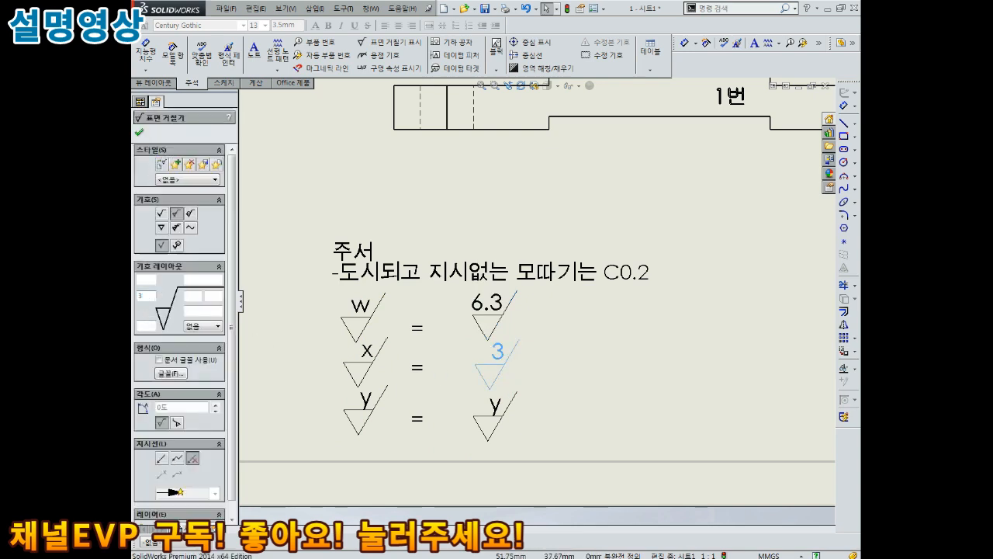
{"action": "left_click", "coordinate": [534, 391]}
{"action": "left_click", "coordinate": [499, 416]}
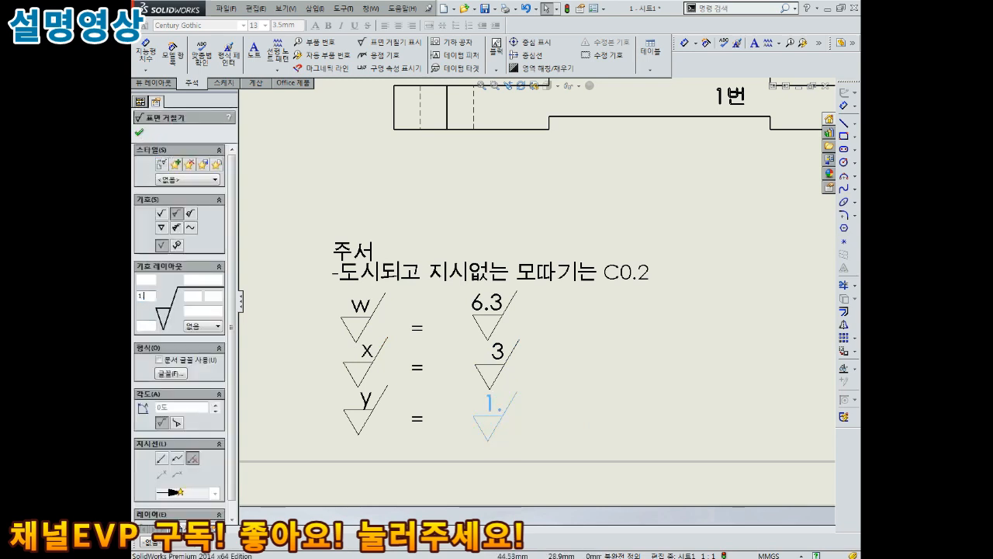
{"action": "left_click", "coordinate": [599, 378]}
Save the completed drawing sheet under the file name 1
{"action": "scroll", "coordinate": [587, 359], "scroll_direction": "up", "scroll_amount": 3}
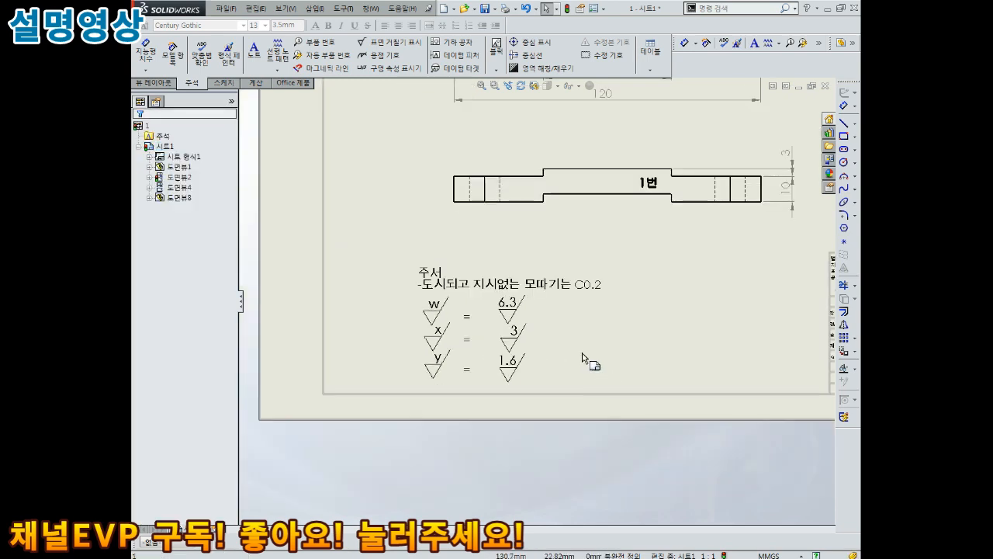
{"action": "scroll", "coordinate": [458, 295], "scroll_direction": "down", "scroll_amount": 3}
{"action": "left_click_drag", "start_coordinate": [557, 266], "coordinate": [328, 386]}
{"action": "scroll", "coordinate": [466, 368], "scroll_direction": "up", "scroll_amount": 3}
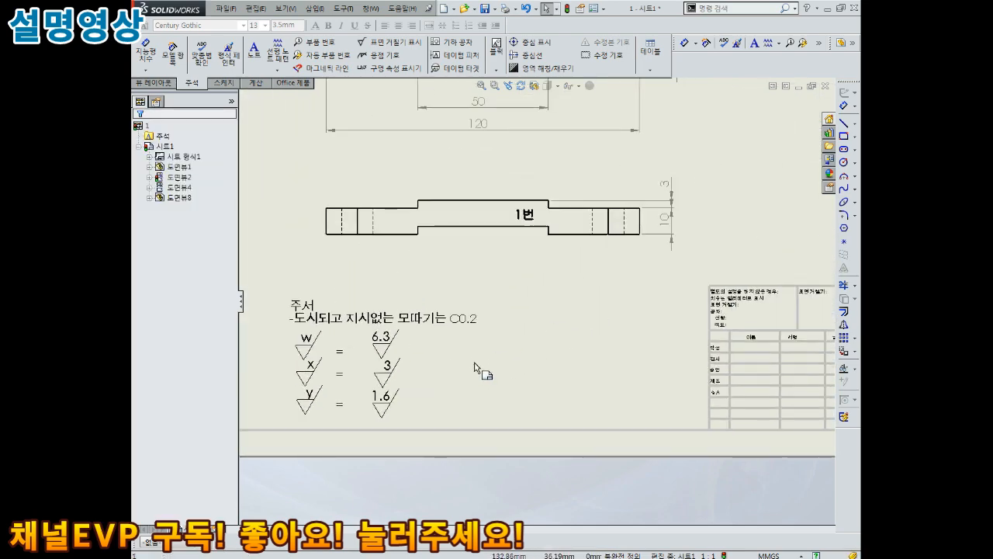
{"action": "scroll", "coordinate": [473, 279], "scroll_direction": "up", "scroll_amount": 2}
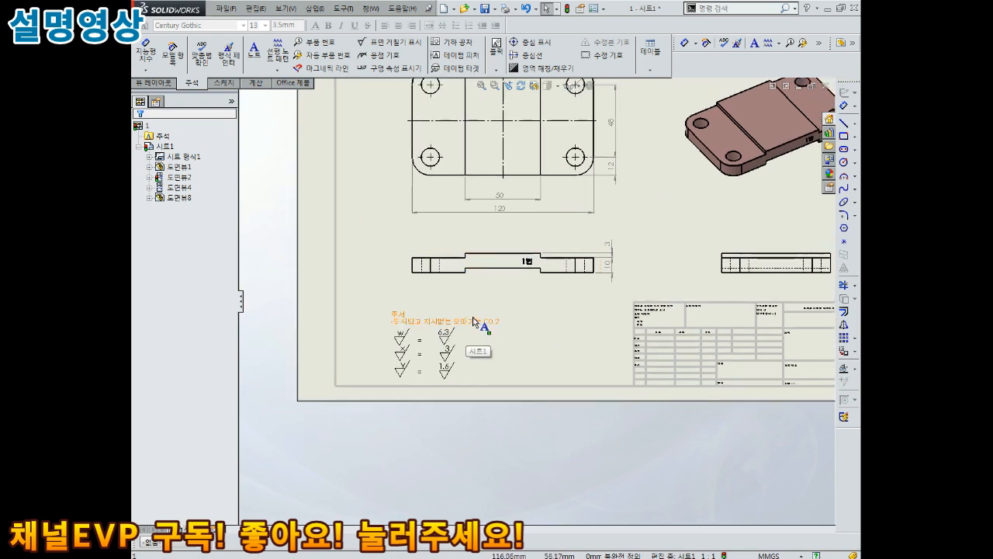
{"action": "middle_click_drag", "start_coordinate": [574, 311], "coordinate": [482, 331]}
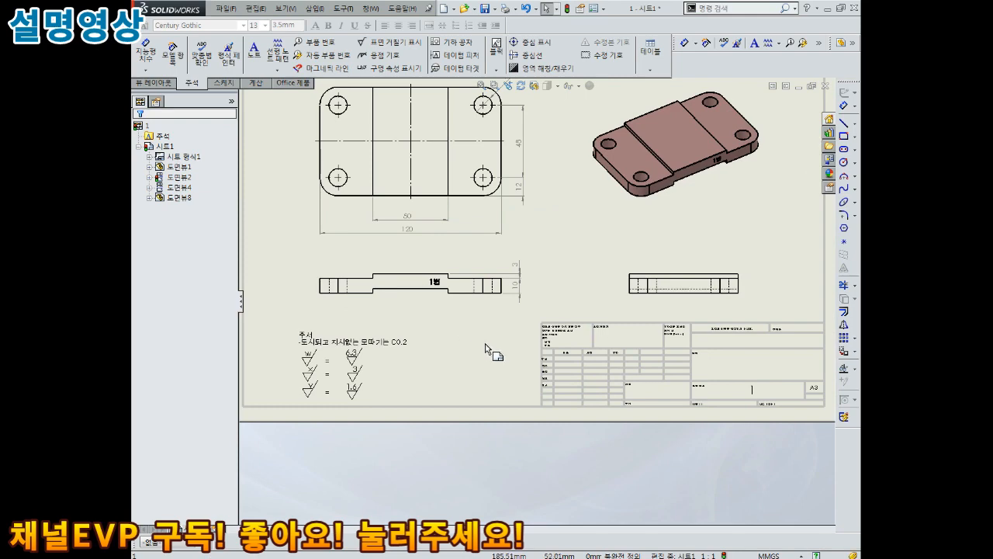
{"action": "key", "text": "f"}
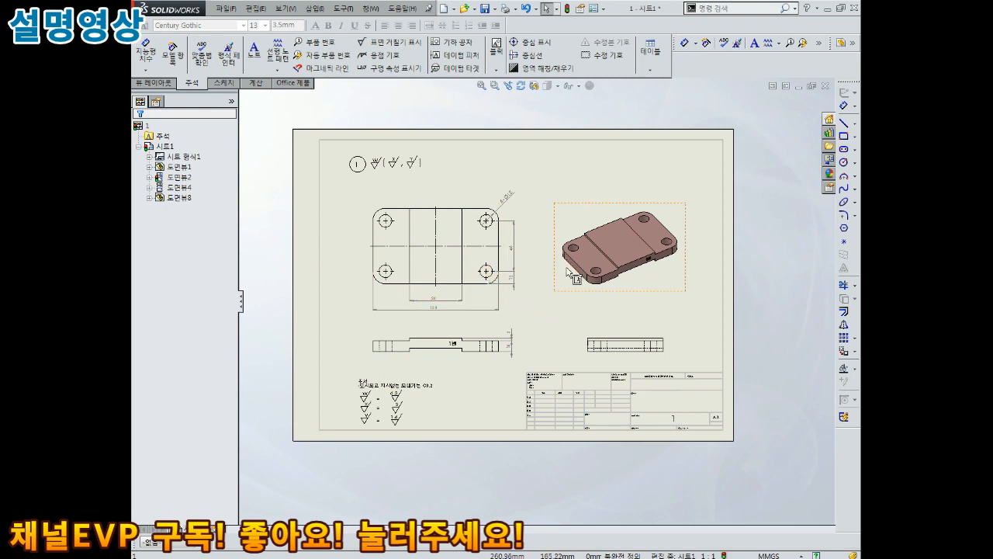
{"action": "key", "text": "ctrl+s"}
{"action": "type", "text": "1"}
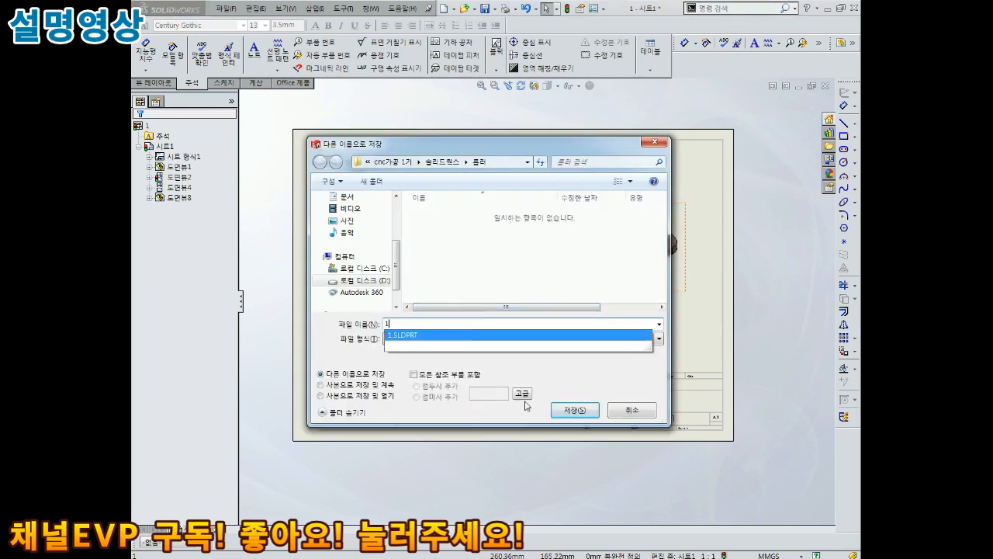
{"action": "left_click", "coordinate": [574, 410]}
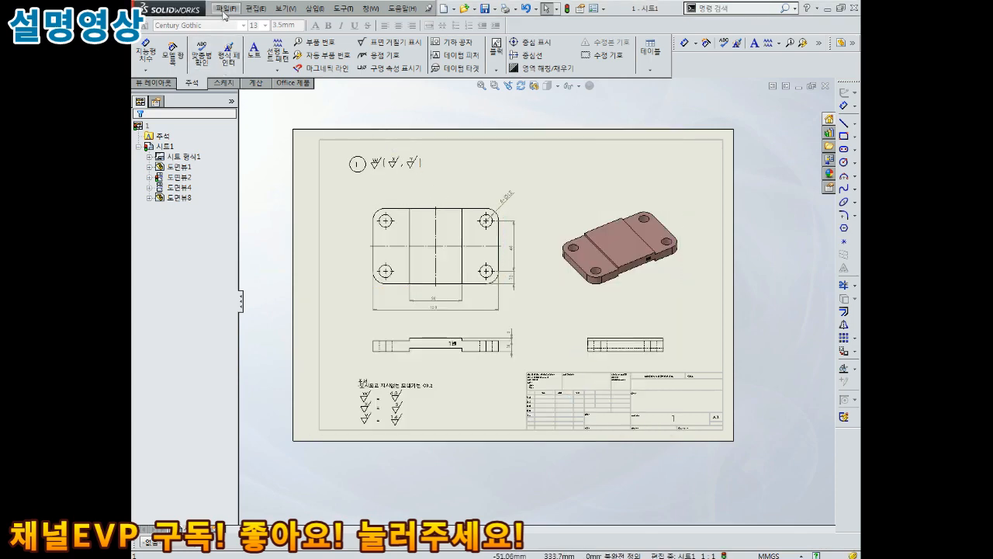
Create a new drawing document with the A3 (ISO) standard sheet format
{"action": "left_click", "coordinate": [226, 8]}
{"action": "left_click", "coordinate": [238, 24]}
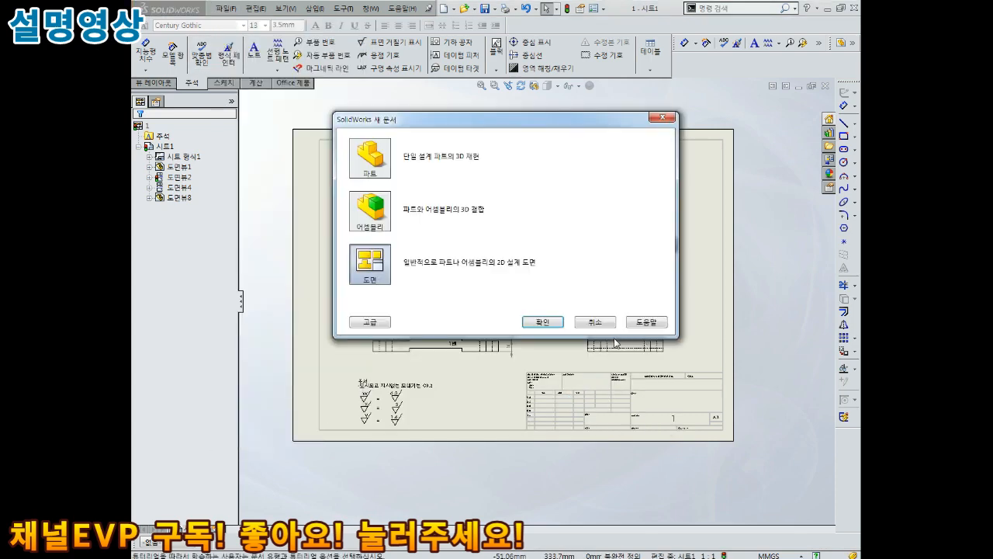
{"action": "left_click", "coordinate": [543, 321]}
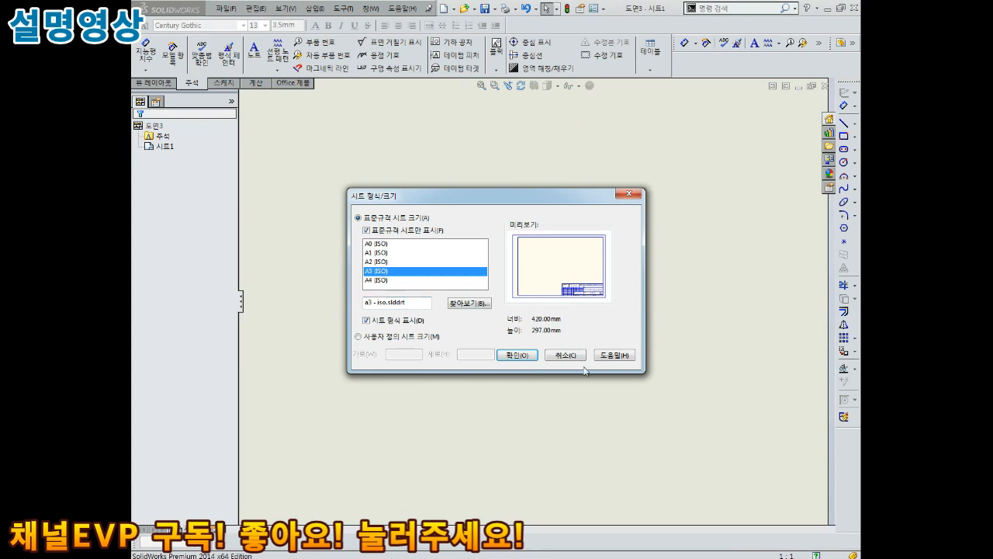
{"action": "left_click", "coordinate": [528, 357]}
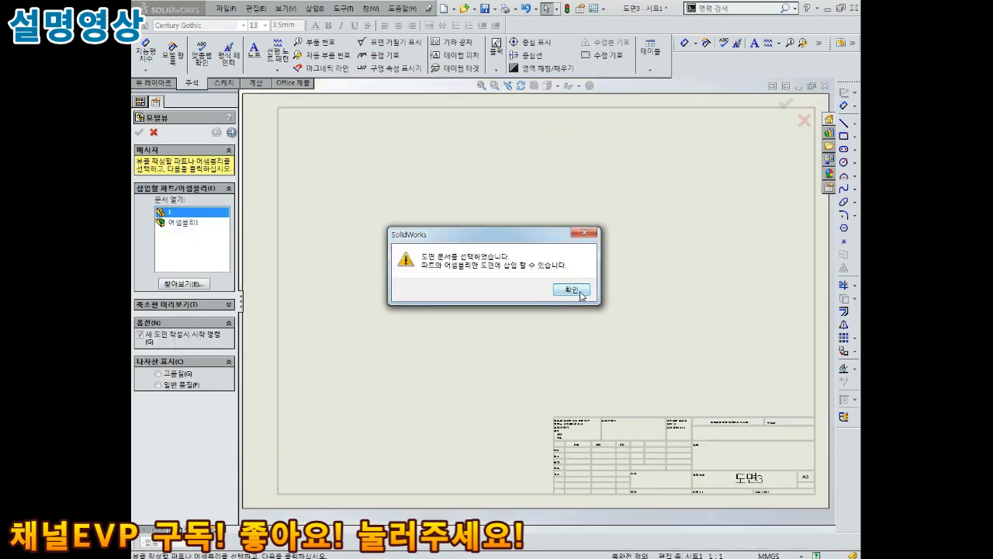
{"action": "left_click", "coordinate": [582, 291]}
Insert 2번.SLDPRT as a top view with a projected front view beneath it, and shift both views up the sheet
{"action": "left_click", "coordinate": [184, 284]}
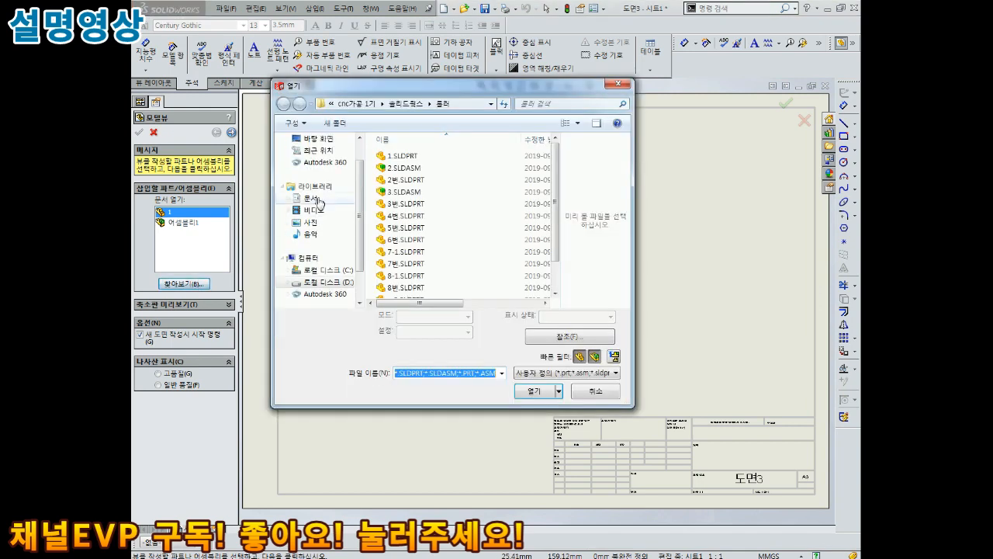
{"action": "double_click", "coordinate": [401, 182]}
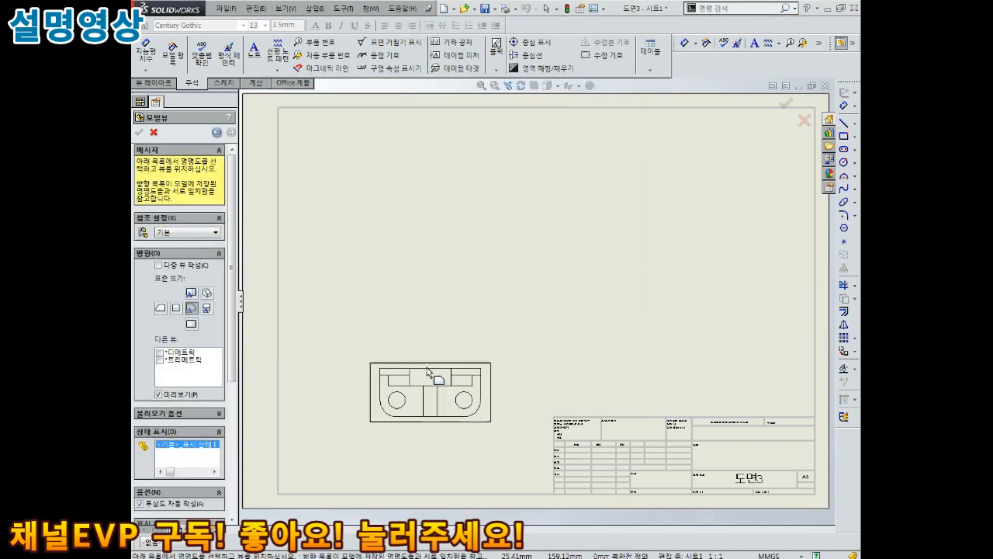
{"action": "left_click", "coordinate": [425, 365]}
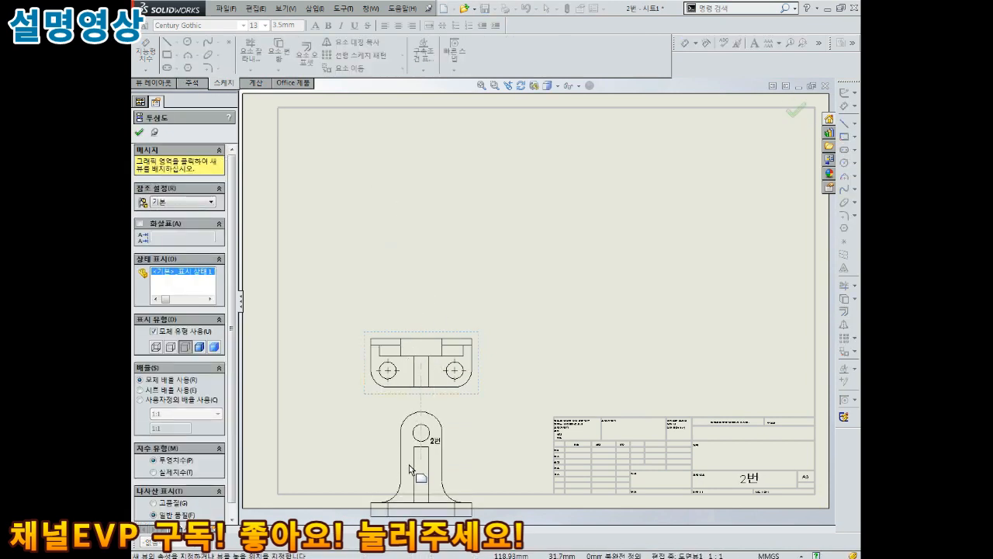
{"action": "left_click", "coordinate": [410, 469]}
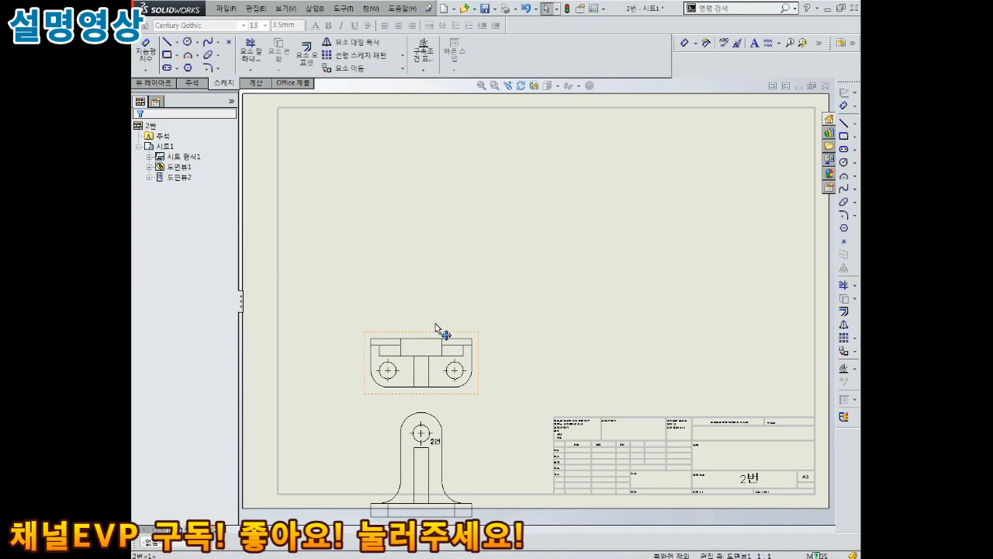
{"action": "left_click_drag", "start_coordinate": [442, 334], "coordinate": [438, 194]}
{"action": "left_click_drag", "start_coordinate": [443, 412], "coordinate": [439, 299]}
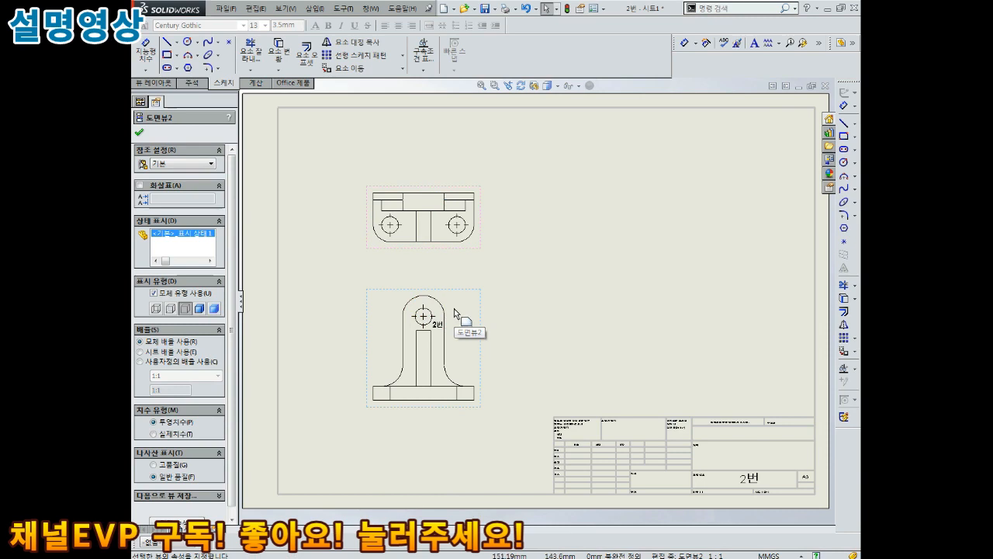
Move the top view slightly higher above the front view on the sheet
{"action": "left_click", "coordinate": [453, 256]}
{"action": "left_click_drag", "start_coordinate": [448, 194], "coordinate": [453, 181]}
{"action": "left_click", "coordinate": [474, 293]}
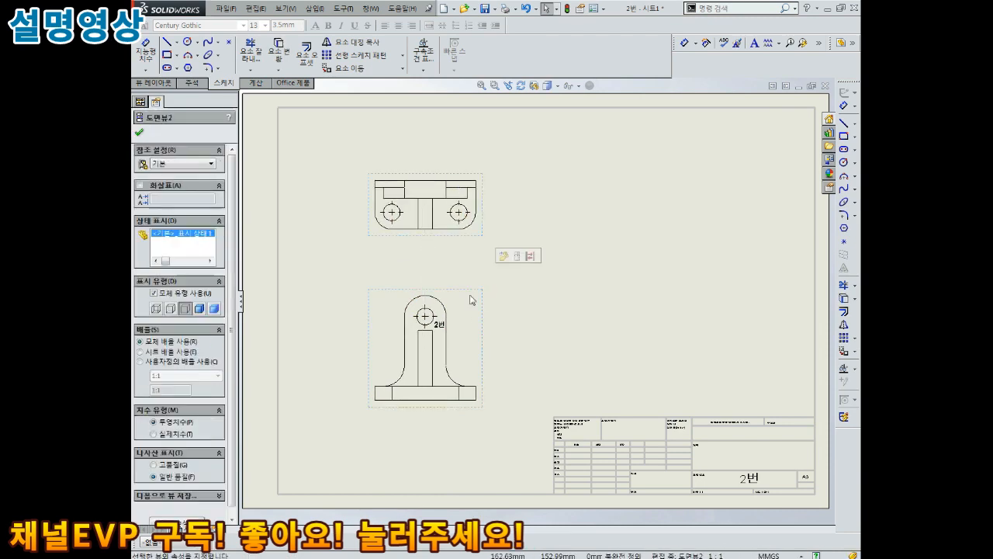
{"action": "left_click", "coordinate": [335, 320]}
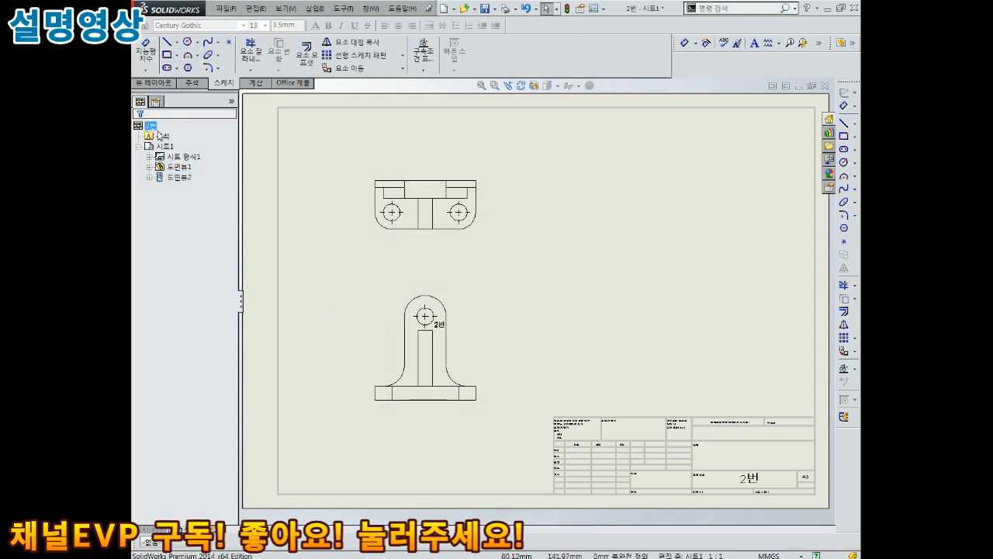
Project a side view and an isometric view from the front view, and shift the isometric view slightly down and to the right
{"action": "double_click", "coordinate": [160, 84]}
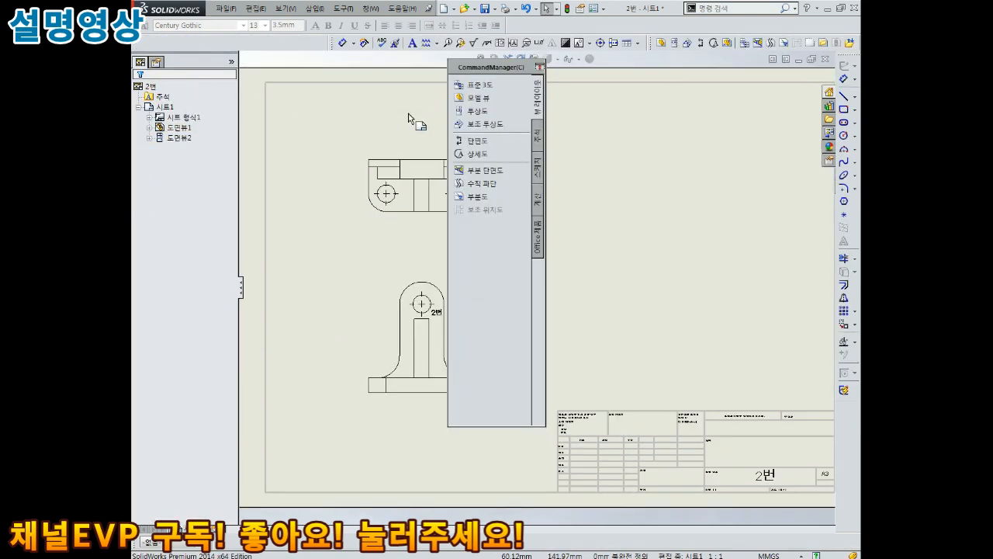
{"action": "left_click_drag", "start_coordinate": [501, 67], "coordinate": [503, 77]}
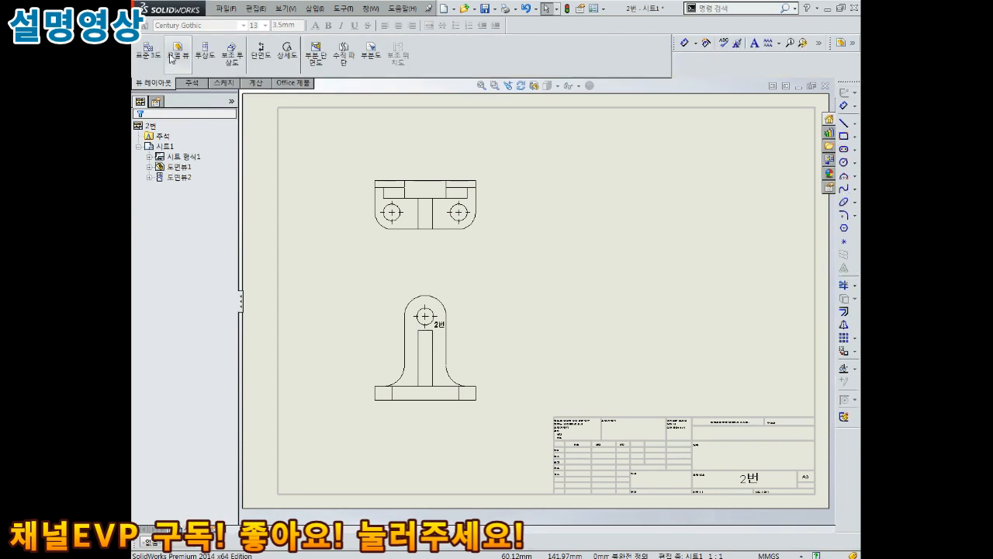
{"action": "left_click", "coordinate": [205, 55]}
{"action": "left_click", "coordinate": [463, 334]}
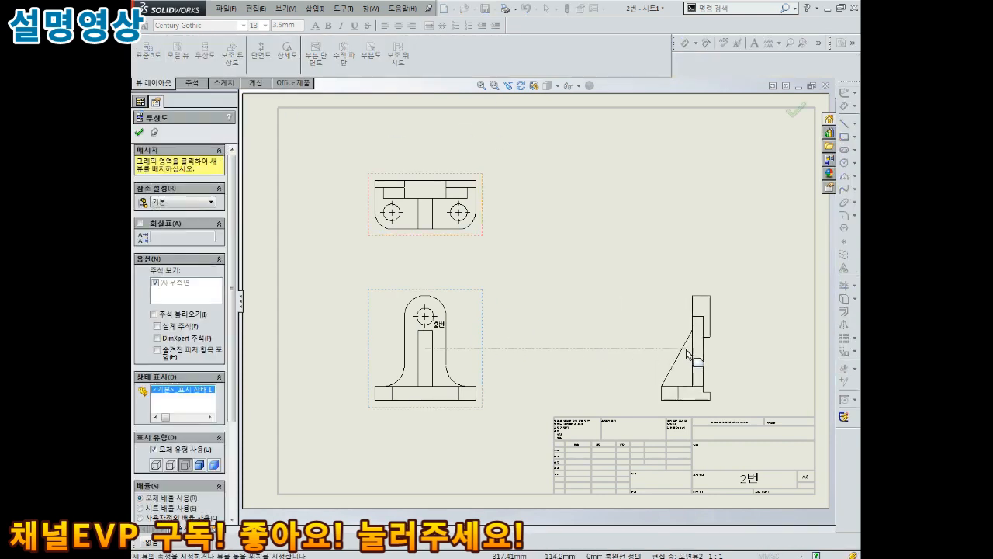
{"action": "left_click", "coordinate": [648, 351]}
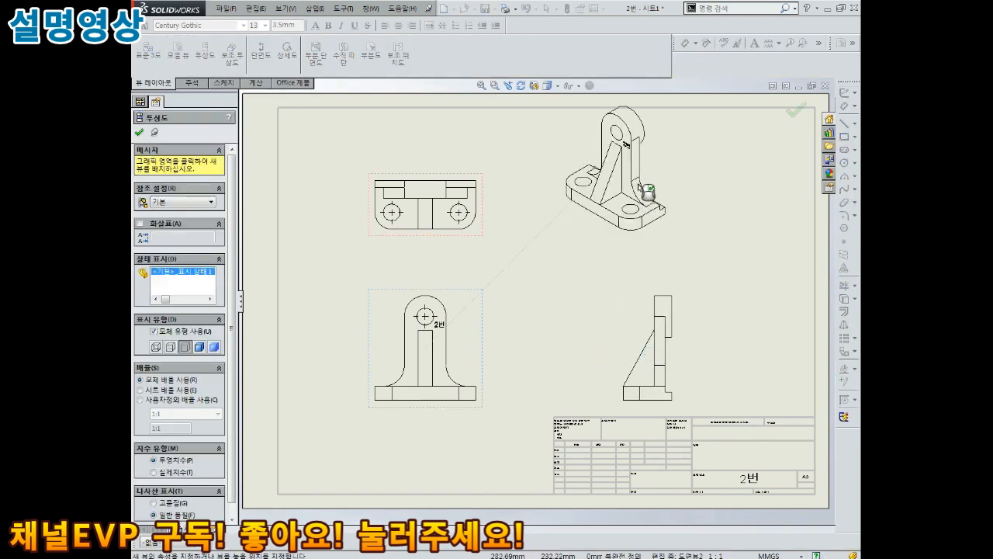
{"action": "left_click", "coordinate": [647, 191]}
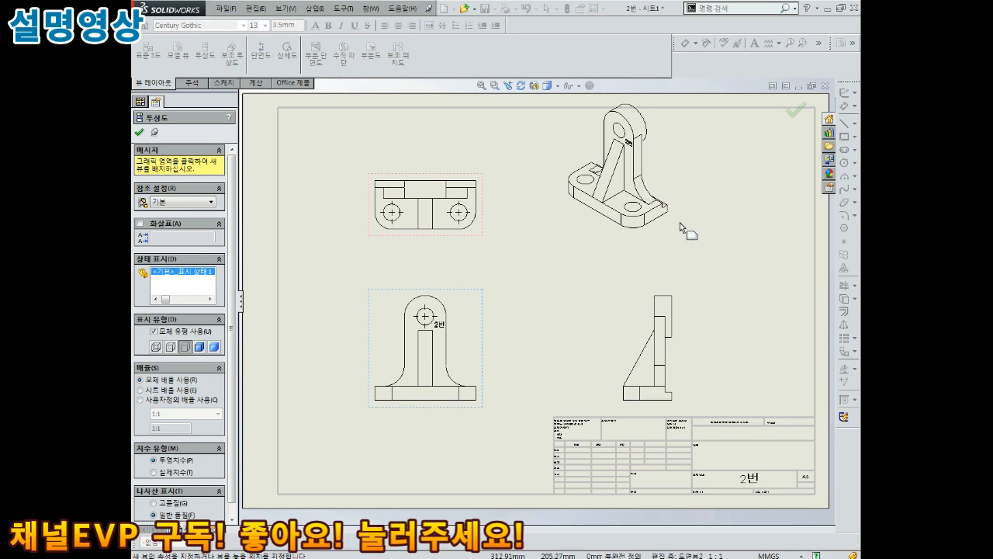
{"action": "left_click_drag", "start_coordinate": [676, 231], "coordinate": [696, 261]}
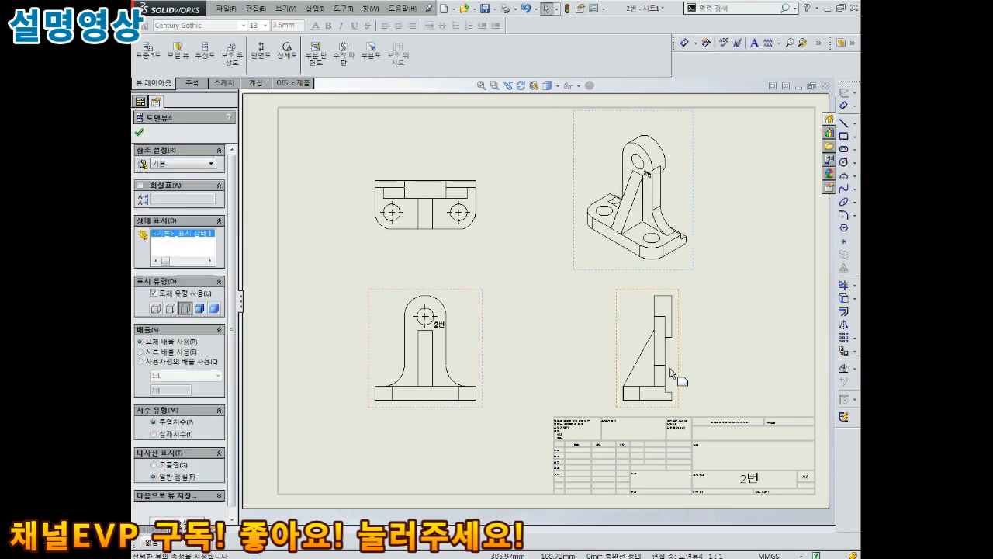
{"action": "key", "text": "Escape"}
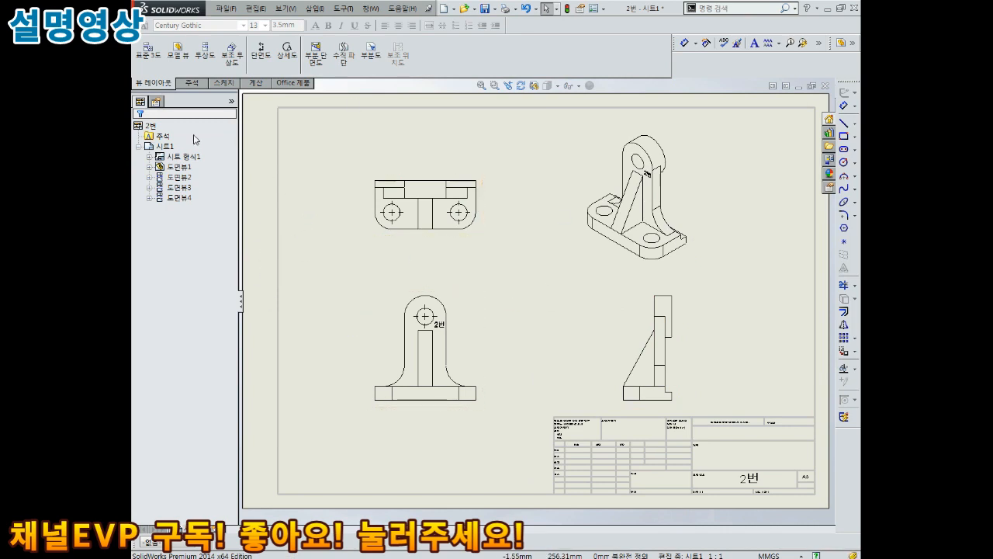
Create another new drawing document with the A3 (ISO) standard sheet format
{"action": "left_click", "coordinate": [225, 9]}
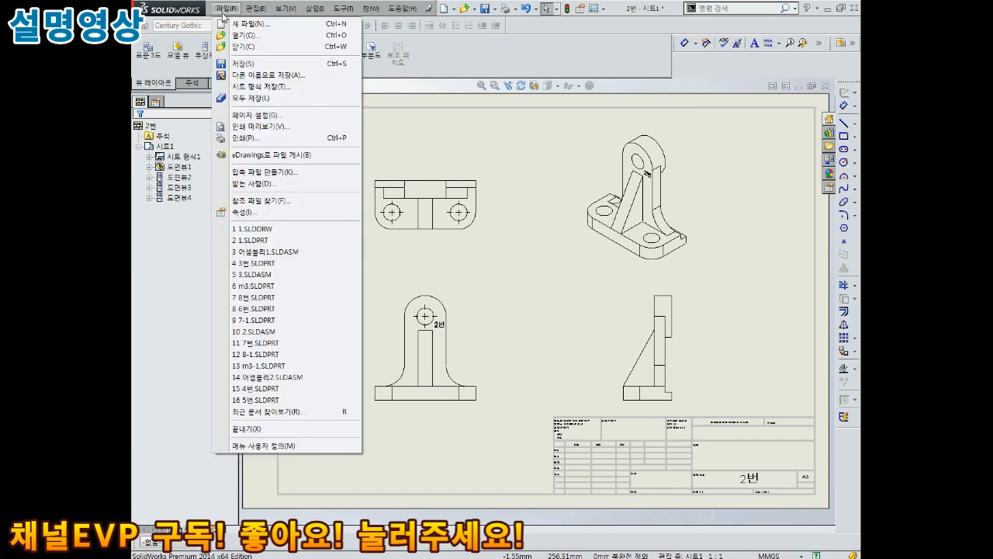
{"action": "left_click", "coordinate": [236, 22]}
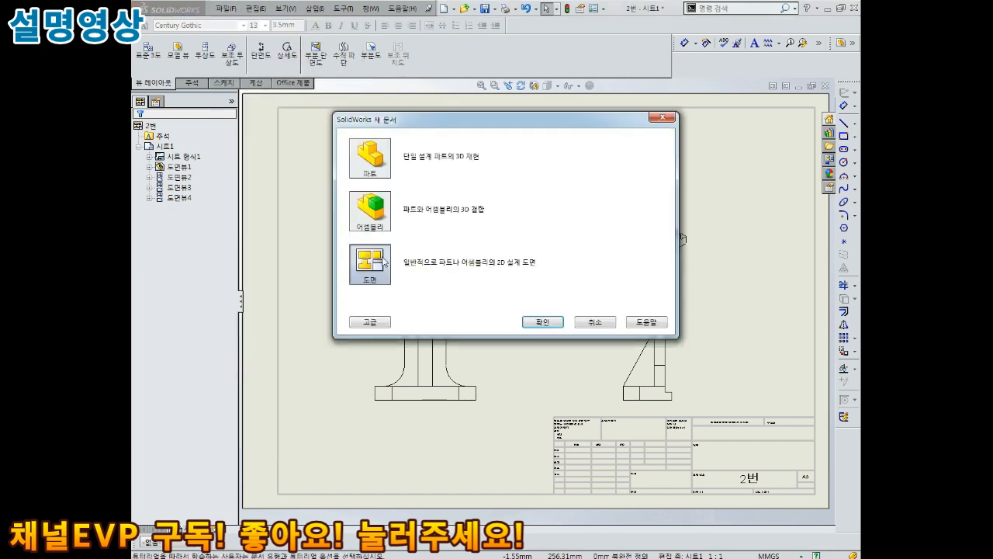
{"action": "left_click", "coordinate": [529, 322]}
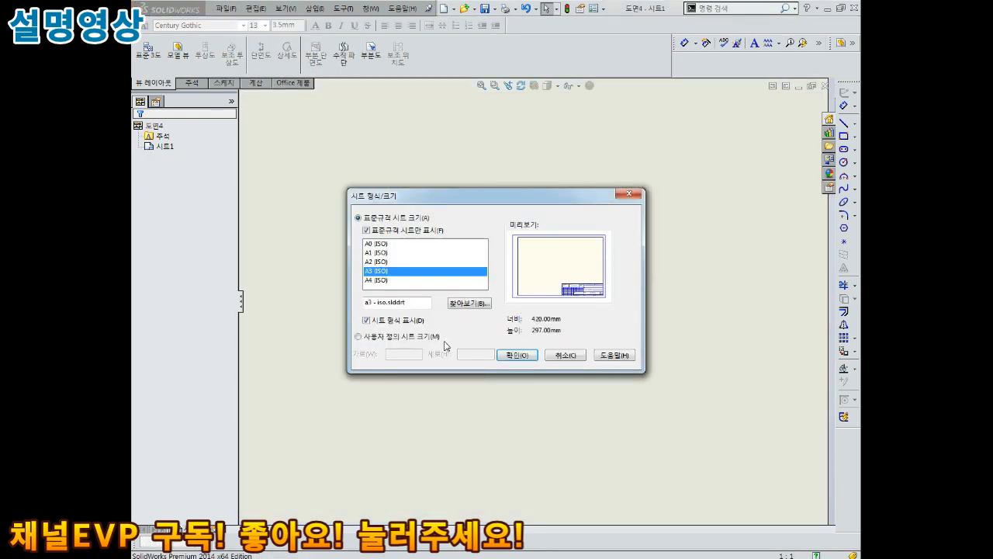
{"action": "left_click", "coordinate": [519, 356]}
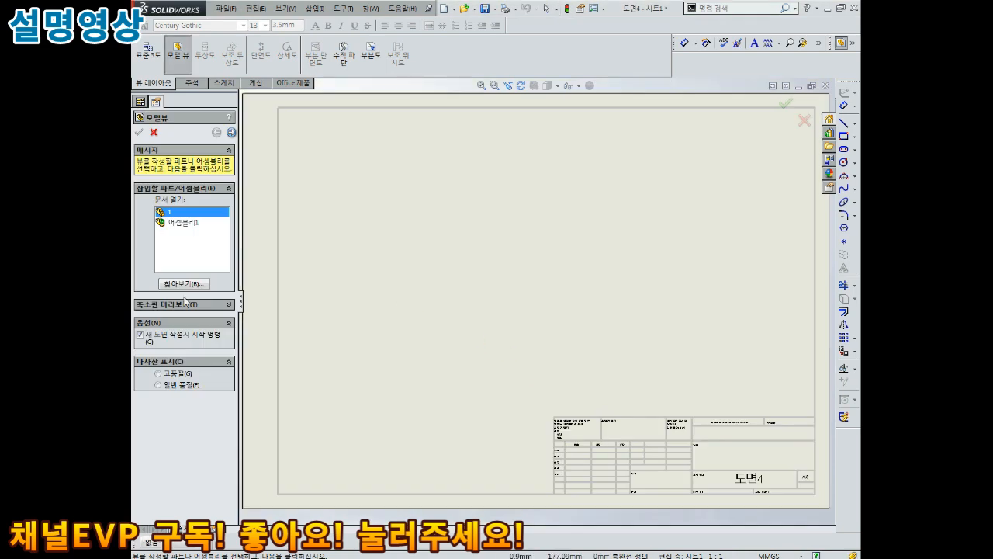
Insert 어셈블리1 as a front view with projected top, side and isometric views
{"action": "double_click", "coordinate": [187, 224]}
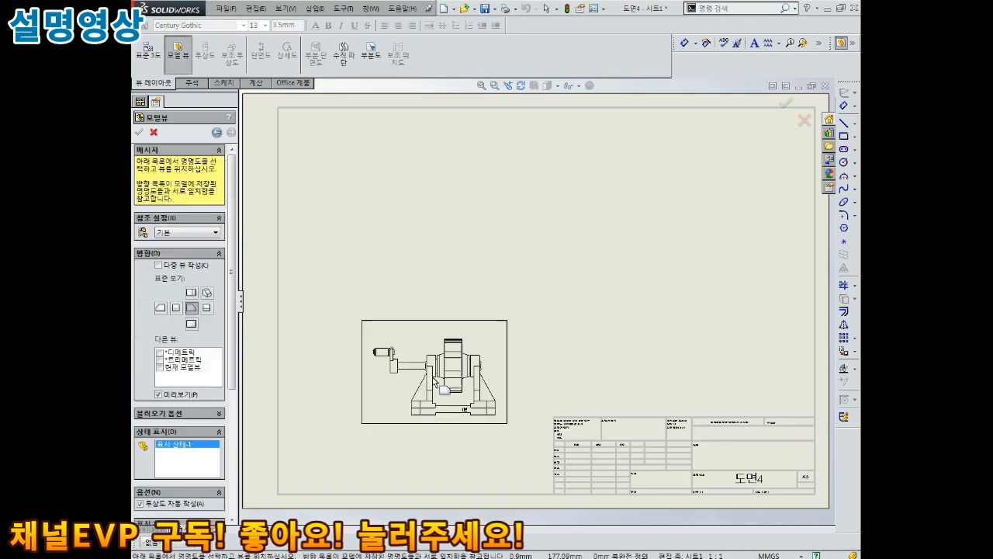
{"action": "left_click", "coordinate": [409, 403]}
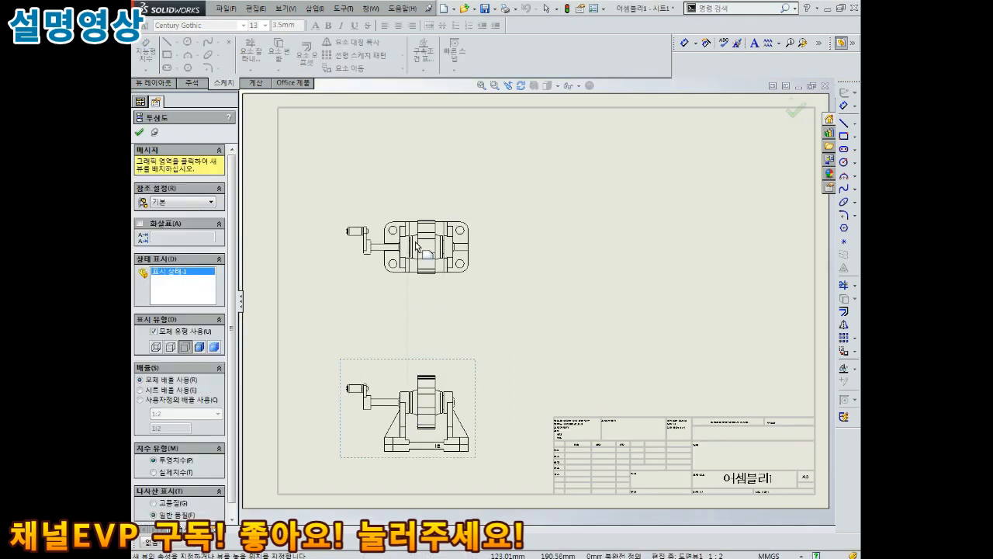
{"action": "left_click", "coordinate": [685, 385]}
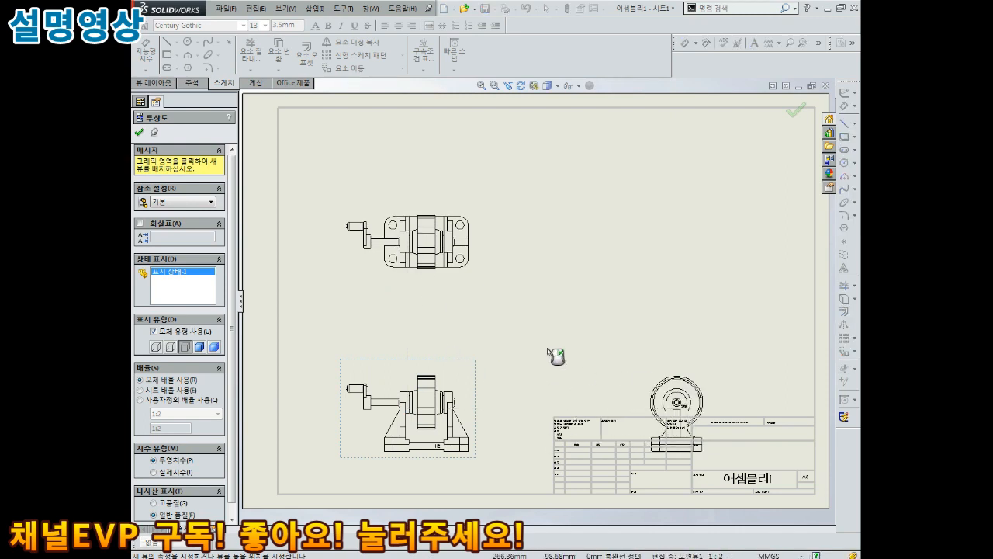
{"action": "left_click", "coordinate": [638, 256]}
{"action": "key", "text": "Escape"}
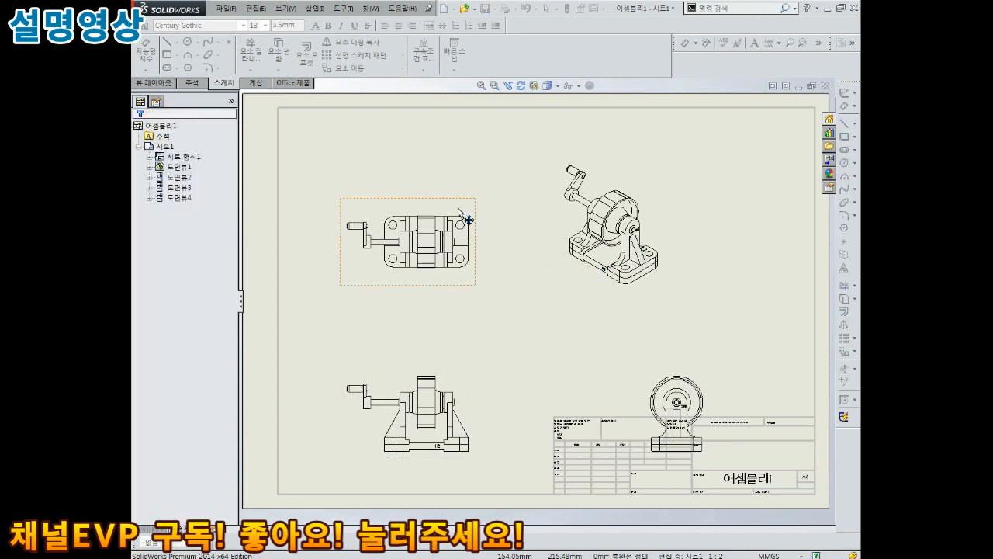
Raise the top and front views clear of the title block, and shift the isometric view right and the side view left
{"action": "left_click", "coordinate": [453, 194]}
{"action": "left_click_drag", "start_coordinate": [455, 204], "coordinate": [472, 189]}
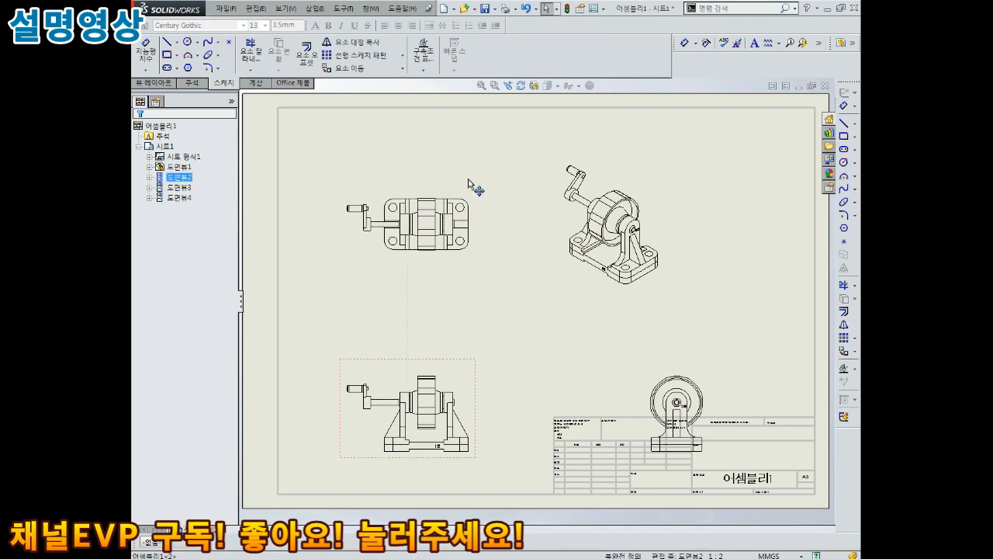
{"action": "left_click_drag", "start_coordinate": [457, 377], "coordinate": [464, 321]}
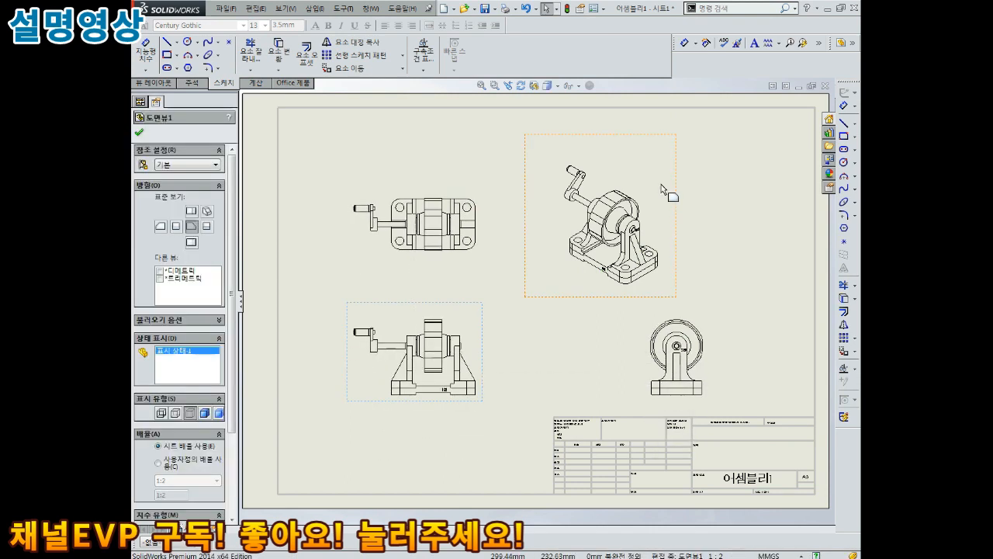
{"action": "left_click_drag", "start_coordinate": [643, 143], "coordinate": [683, 151]}
{"action": "left_click_drag", "start_coordinate": [643, 346], "coordinate": [613, 350]}
{"action": "mouse_move", "coordinate": [643, 166]}
{"action": "left_mouse_down"}
{"action": "mouse_move", "coordinate": [638, 142]}
{"action": "mouse_move", "coordinate": [642, 157]}
{"action": "left_mouse_up"}
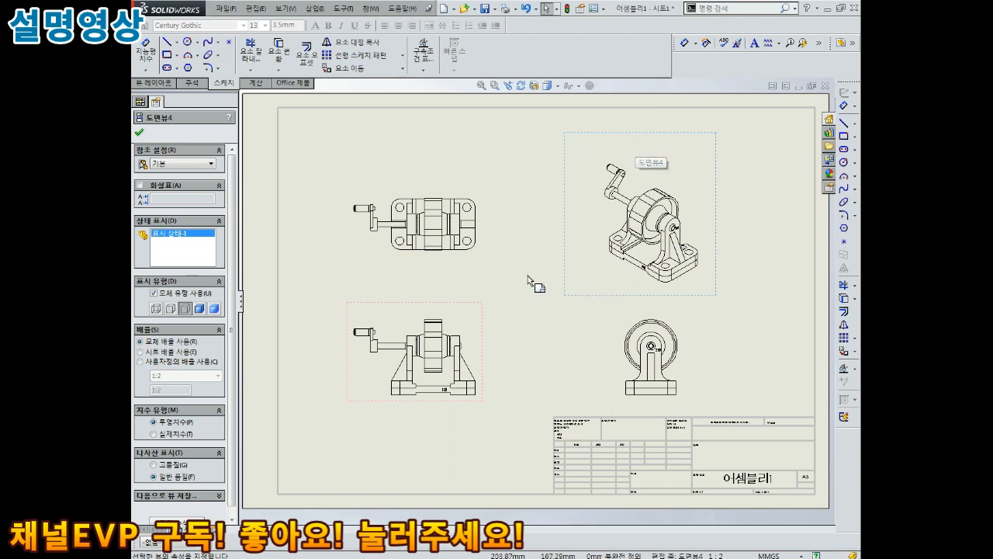
Fine-tune the height of the aligned front and side views between the top view and the title block
{"action": "left_click_drag", "start_coordinate": [466, 306], "coordinate": [469, 319]}
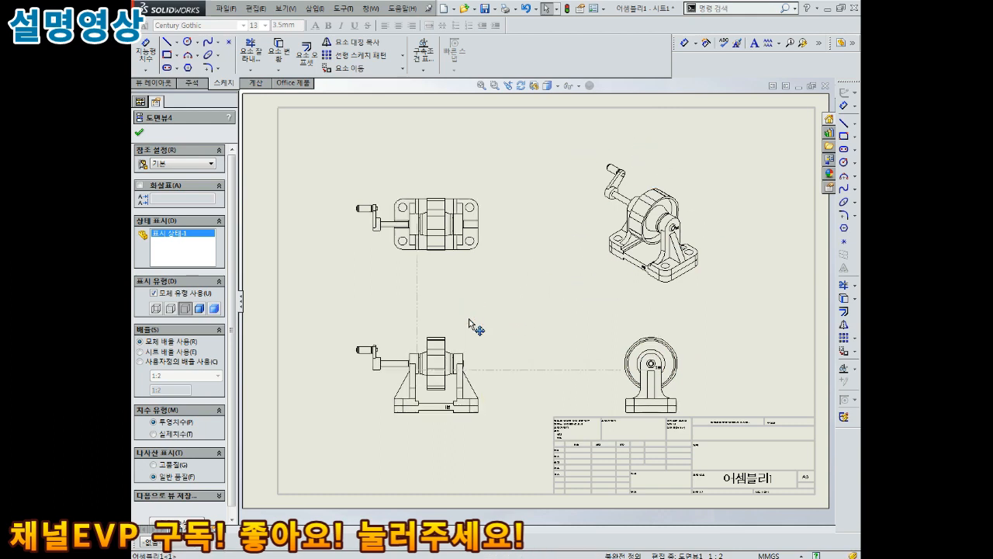
{"action": "left_click", "coordinate": [625, 329]}
{"action": "left_click_drag", "start_coordinate": [625, 324], "coordinate": [627, 307]}
{"action": "left_click_drag", "start_coordinate": [450, 321], "coordinate": [451, 308]}
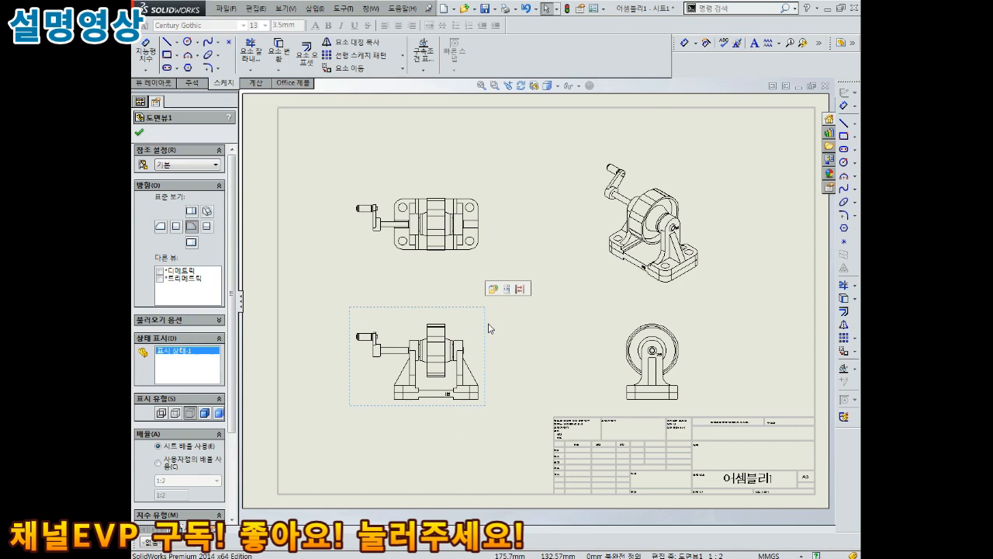
{"action": "left_click", "coordinate": [140, 134]}
Switch to the 2번 drawing and attach a basic surface finish symbol to the top view's upper edge
{"action": "key", "text": "ctrl+Tab"}
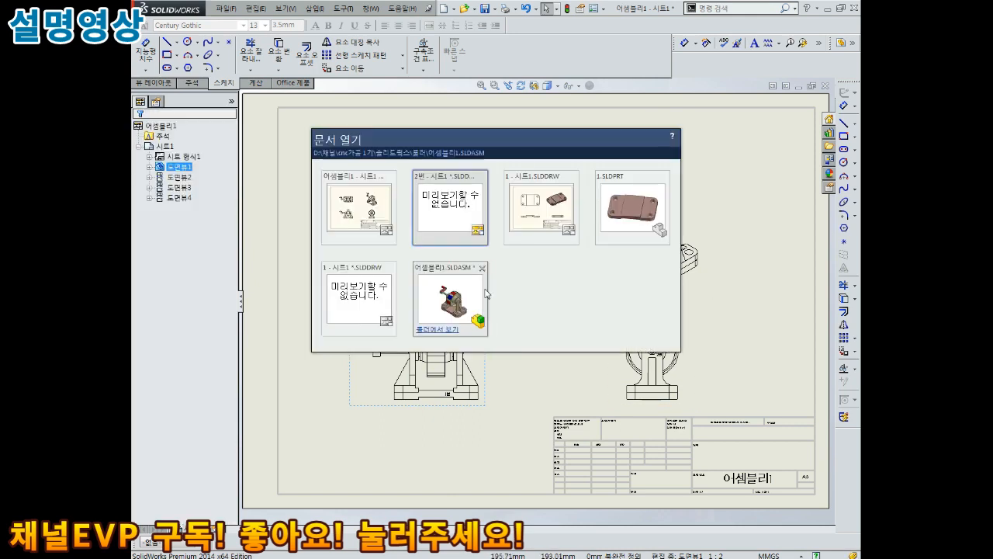
{"action": "left_click", "coordinate": [489, 219]}
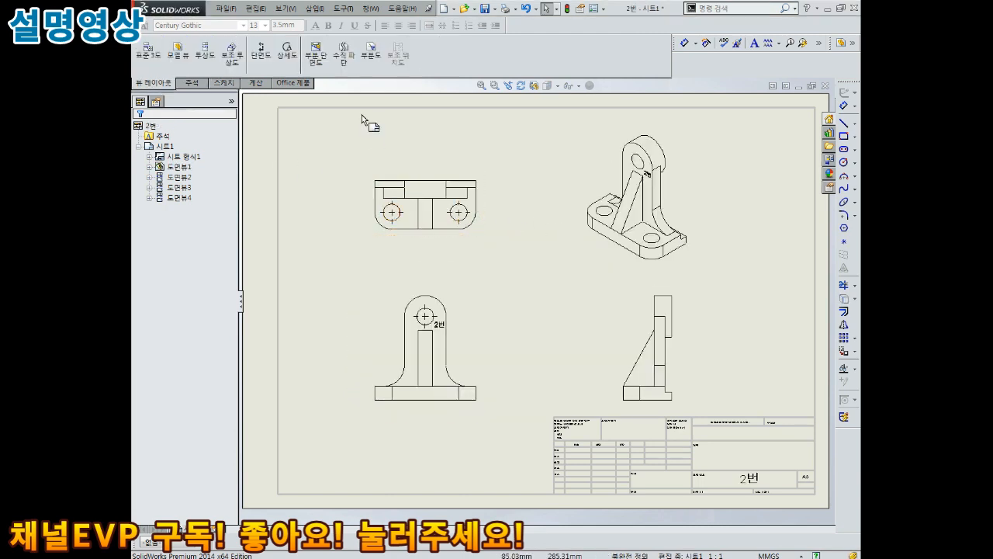
{"action": "left_click", "coordinate": [191, 83]}
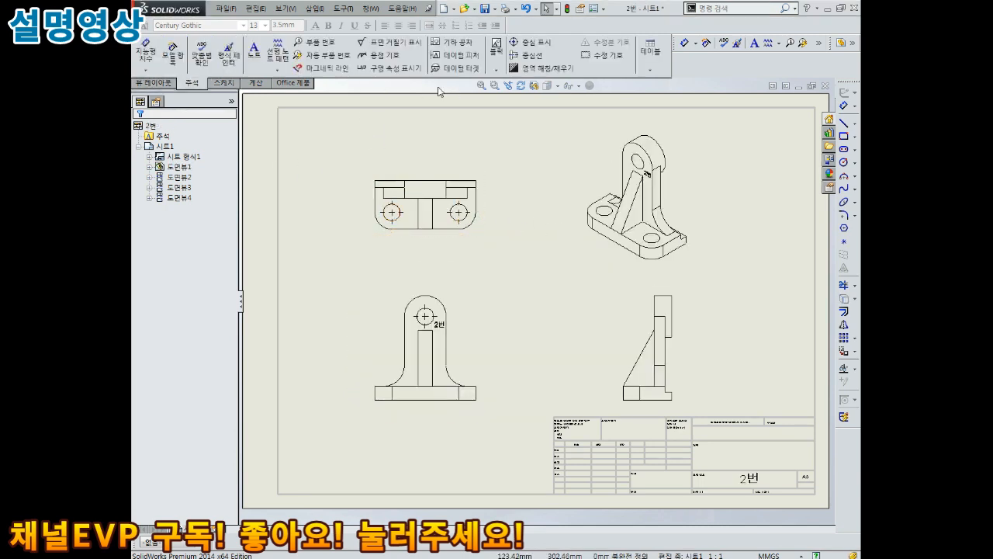
{"action": "left_click", "coordinate": [393, 45]}
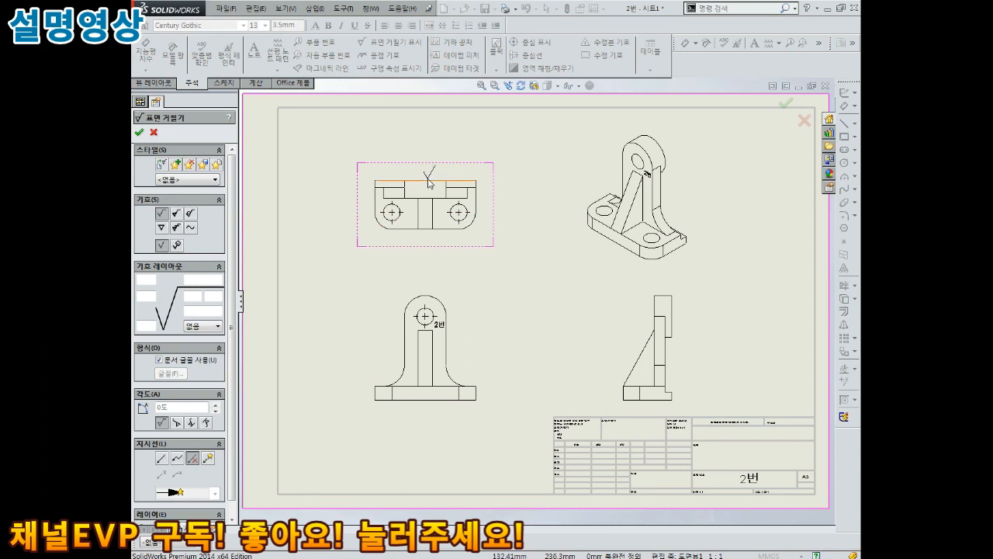
{"action": "left_click", "coordinate": [428, 183]}
{"action": "key", "text": "Escape"}
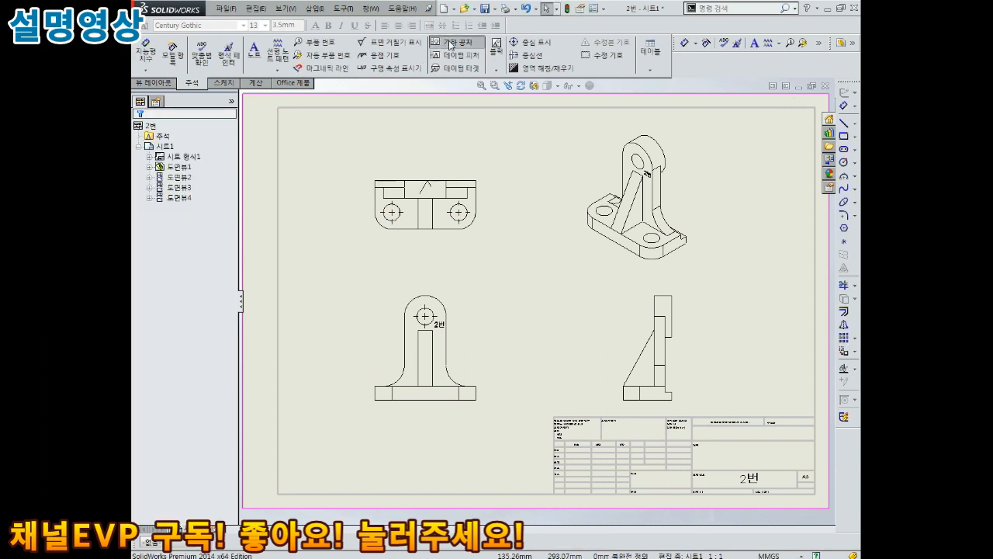
Attach datum feature symbol A beneath the lower edge of the top view
{"action": "left_click", "coordinate": [451, 43]}
{"action": "left_click", "coordinate": [623, 309]}
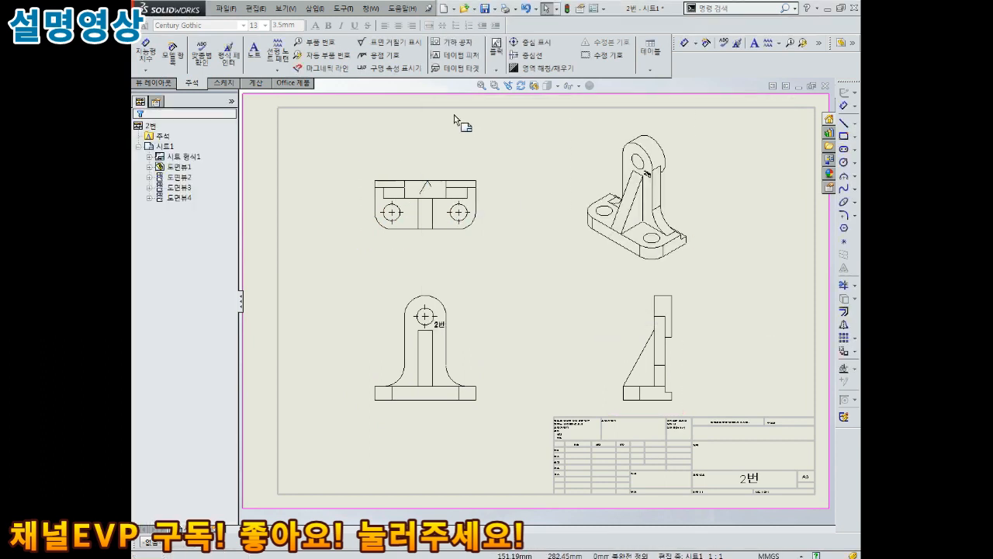
{"action": "left_click", "coordinate": [458, 55]}
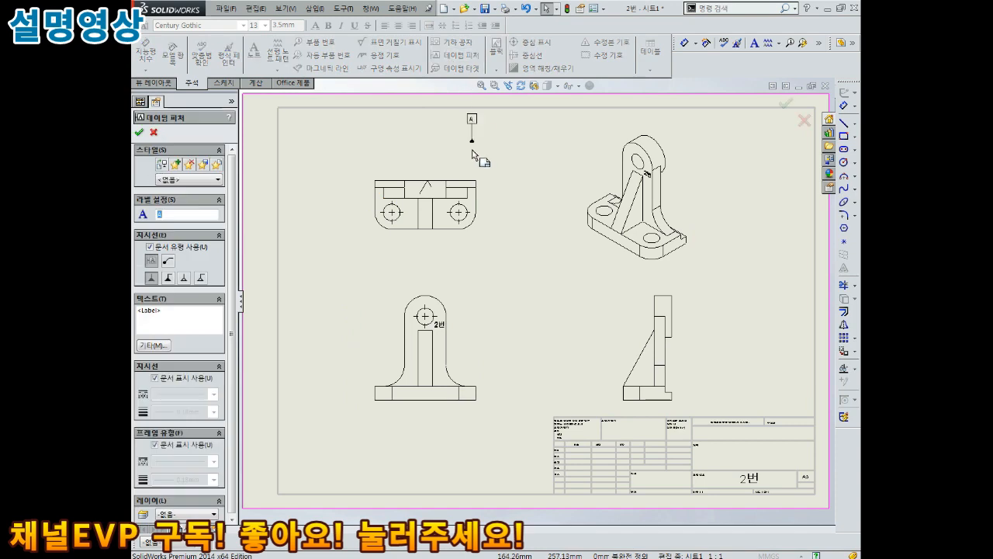
{"action": "left_click", "coordinate": [441, 228]}
{"action": "left_click", "coordinate": [441, 248]}
{"action": "key", "text": "Escape"}
Dimension the left vertical edge of the top view
{"action": "left_click", "coordinate": [146, 53]}
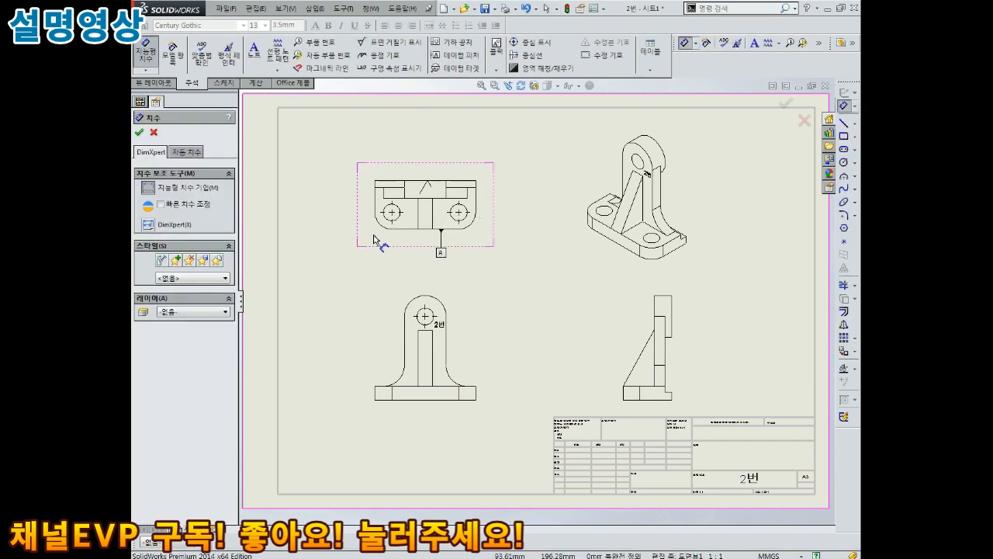
{"action": "left_click", "coordinate": [375, 203]}
{"action": "left_click", "coordinate": [355, 210]}
{"action": "key", "text": "Escape"}
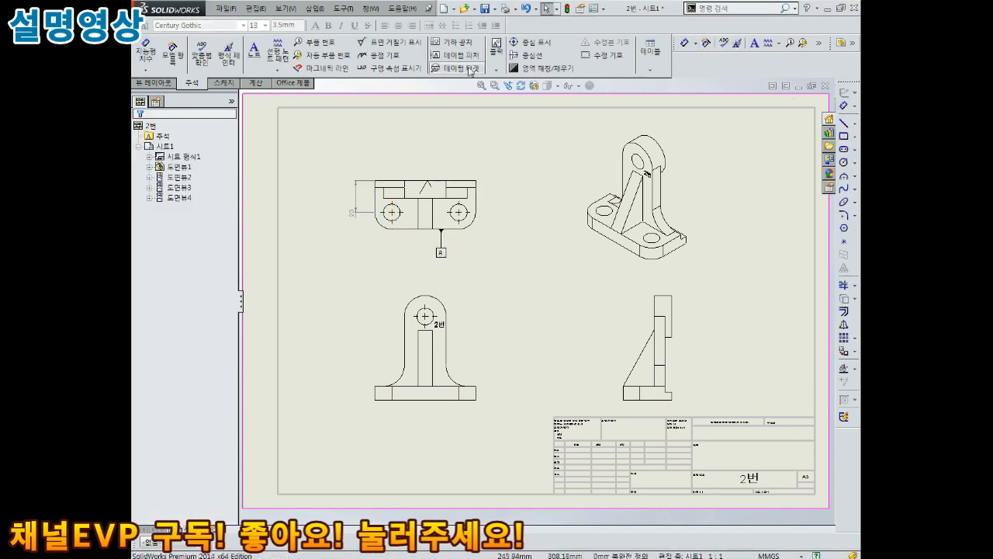
Add a centerline midway between the top view's left and right edges and extend it below the view
{"action": "left_click", "coordinate": [532, 55]}
{"action": "scroll", "coordinate": [375, 154], "scroll_direction": "down", "scroll_amount": 2}
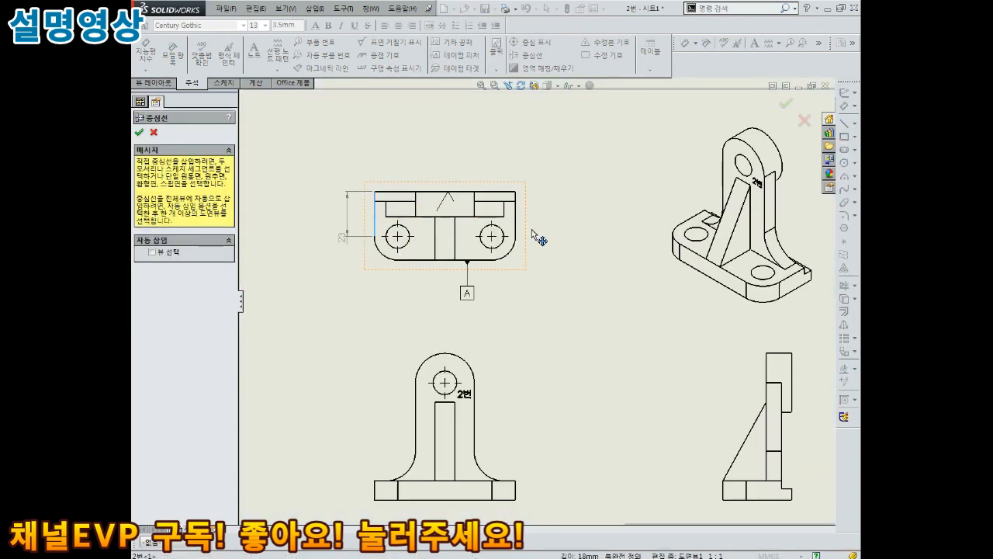
{"action": "left_click", "coordinate": [516, 216]}
{"action": "key", "text": "Escape"}
{"action": "left_click", "coordinate": [446, 232]}
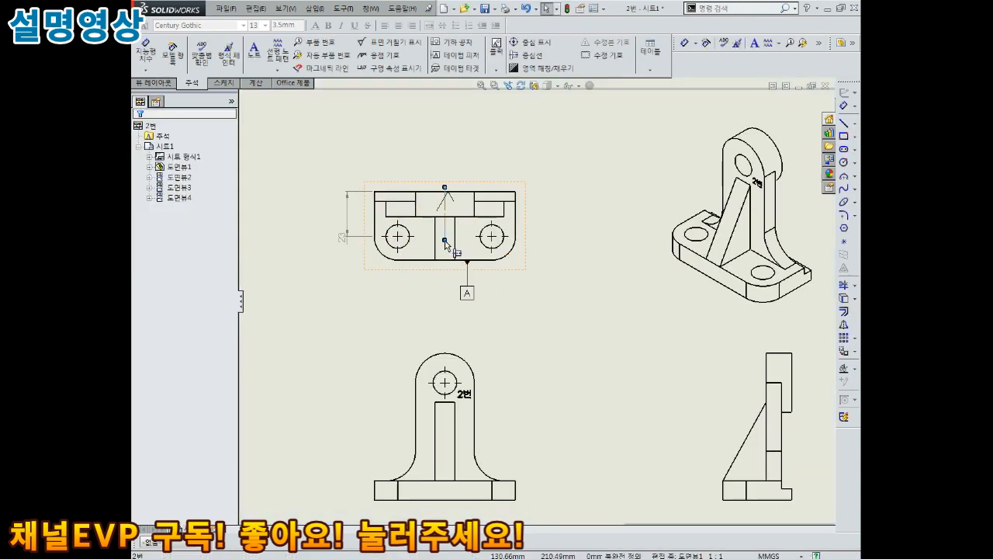
{"action": "left_click_drag", "start_coordinate": [445, 239], "coordinate": [443, 291]}
{"action": "left_click", "coordinate": [569, 264]}
{"action": "scroll", "coordinate": [569, 264], "scroll_direction": "up", "scroll_amount": 3}
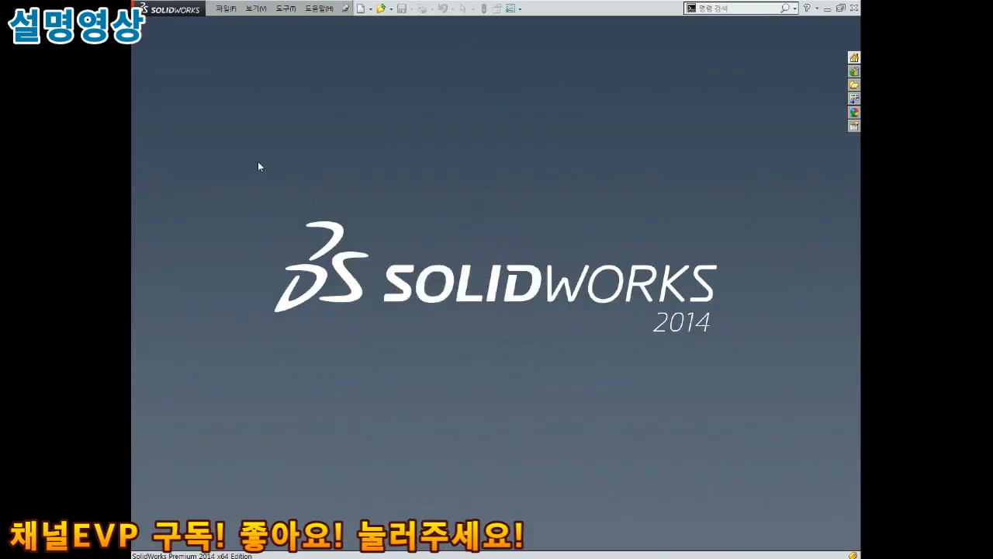
Create a new part document and start a sketch on the front plane
{"action": "left_click", "coordinate": [226, 8]}
{"action": "left_click", "coordinate": [249, 23]}
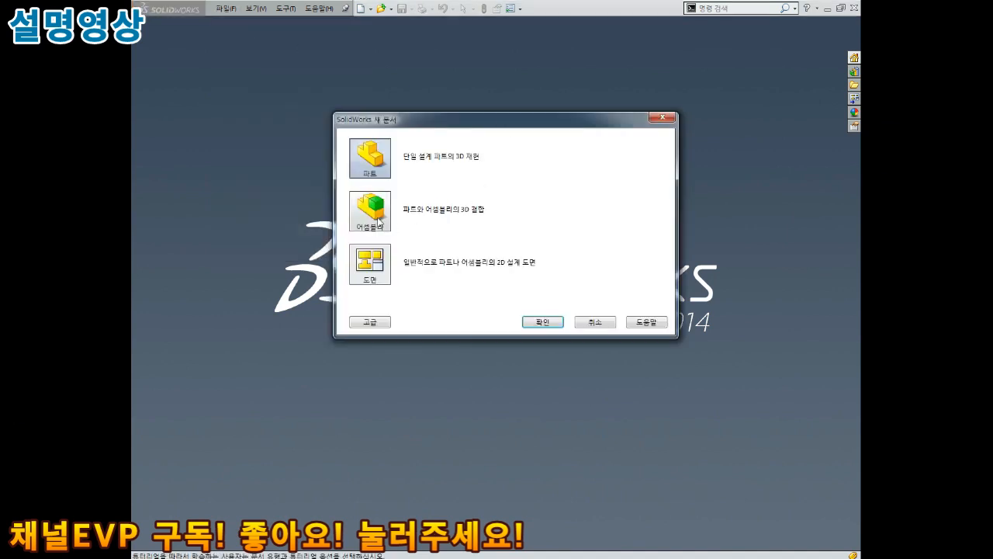
{"action": "left_click", "coordinate": [543, 321]}
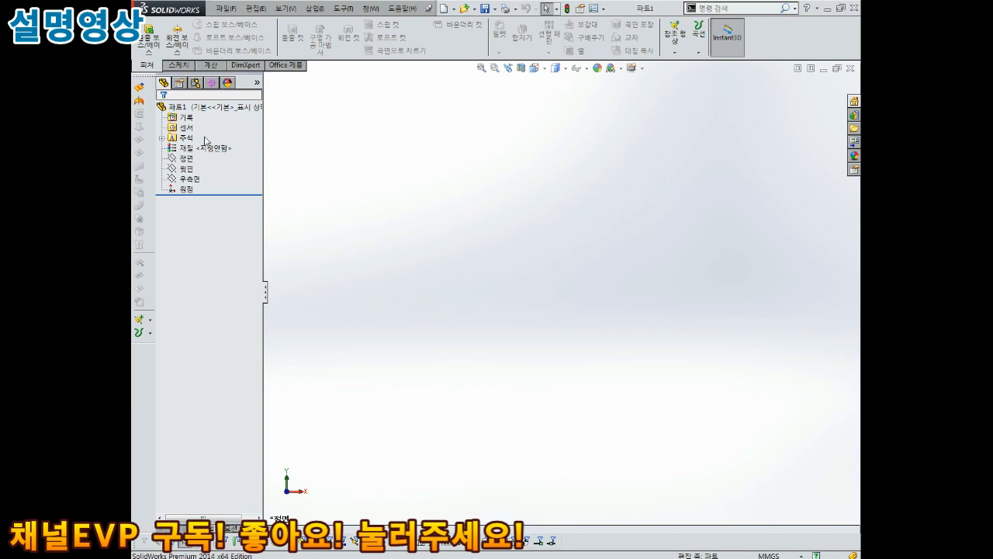
{"action": "left_click", "coordinate": [186, 157]}
{"action": "left_click", "coordinate": [201, 141]}
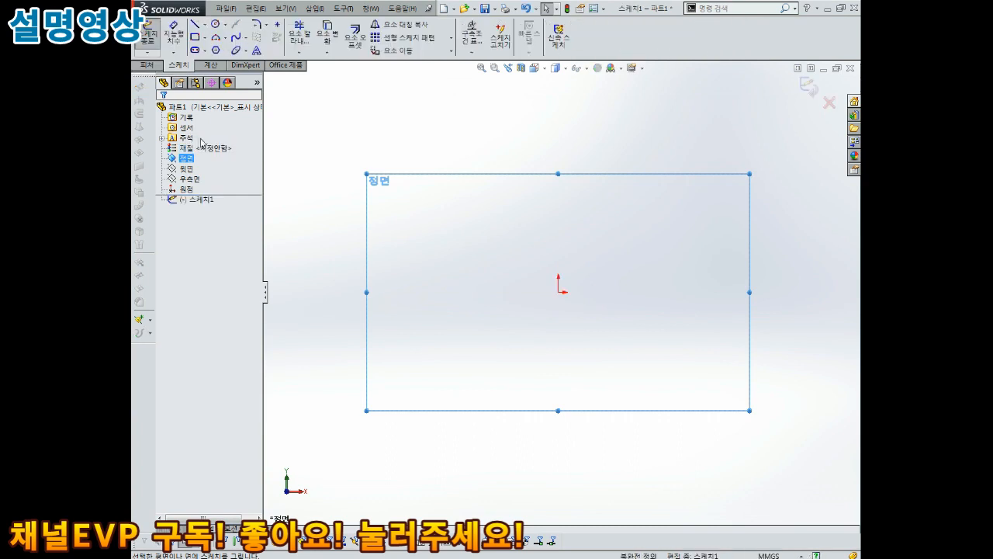
Sketch a center rectangle about 89 mm wide and 72 mm high, centered on the origin
{"action": "left_click", "coordinate": [204, 38]}
{"action": "left_click", "coordinate": [199, 62]}
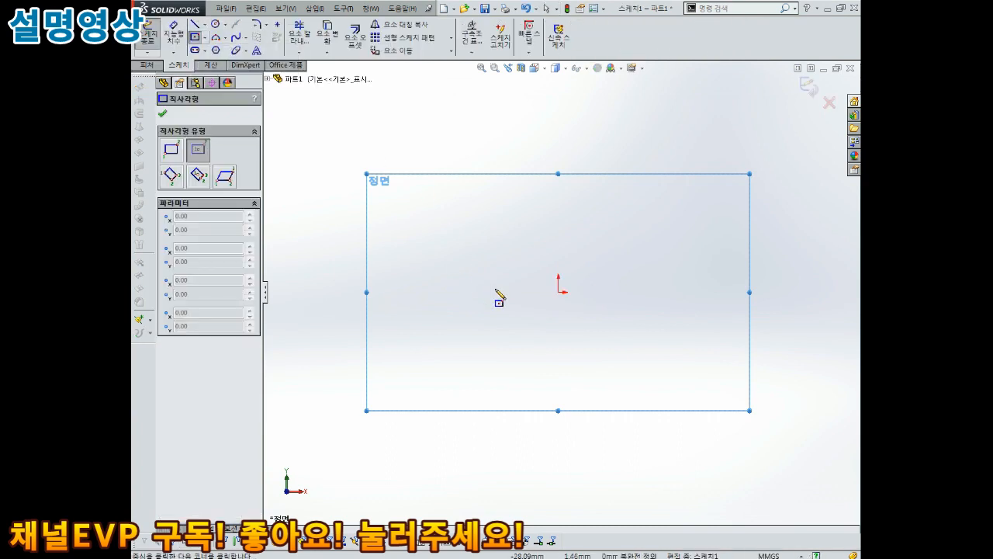
{"action": "left_click", "coordinate": [558, 292]}
{"action": "left_click", "coordinate": [654, 214]}
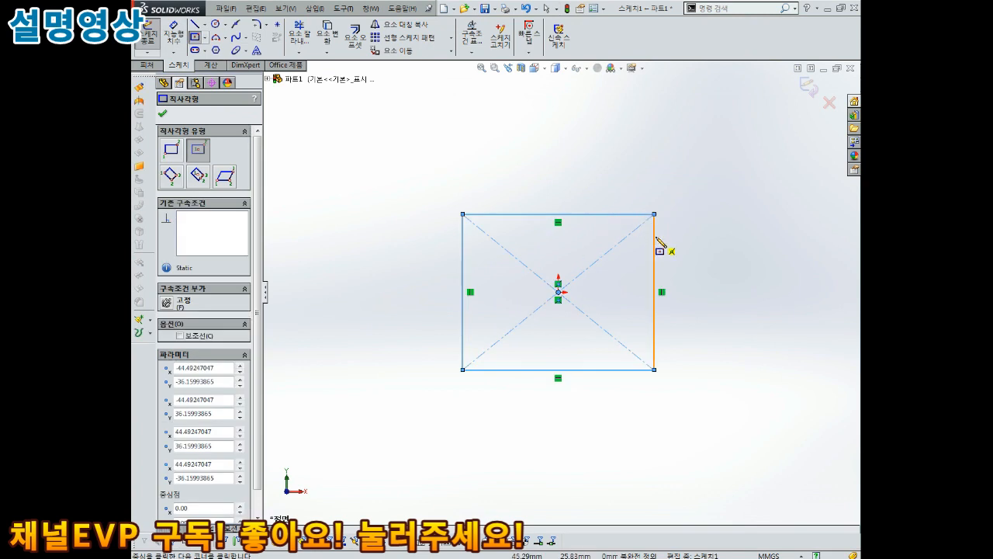
Dimension the rectangle to a width of 40 mm and a height of 43 mm
{"action": "right_click_drag", "start_coordinate": [722, 314], "coordinate": [727, 200]}
{"action": "left_click", "coordinate": [594, 378]}
{"action": "left_click", "coordinate": [588, 419]}
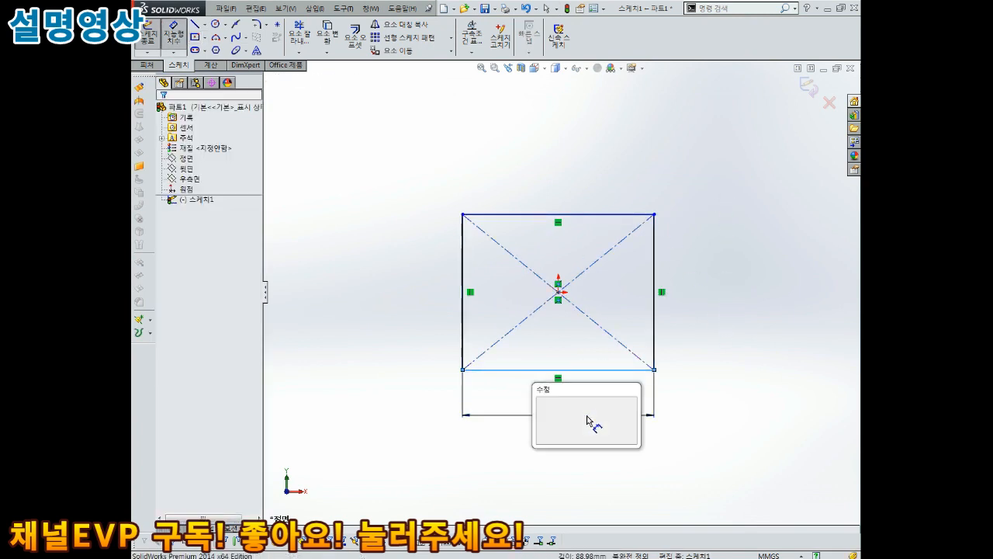
{"action": "key", "text": "Return"}
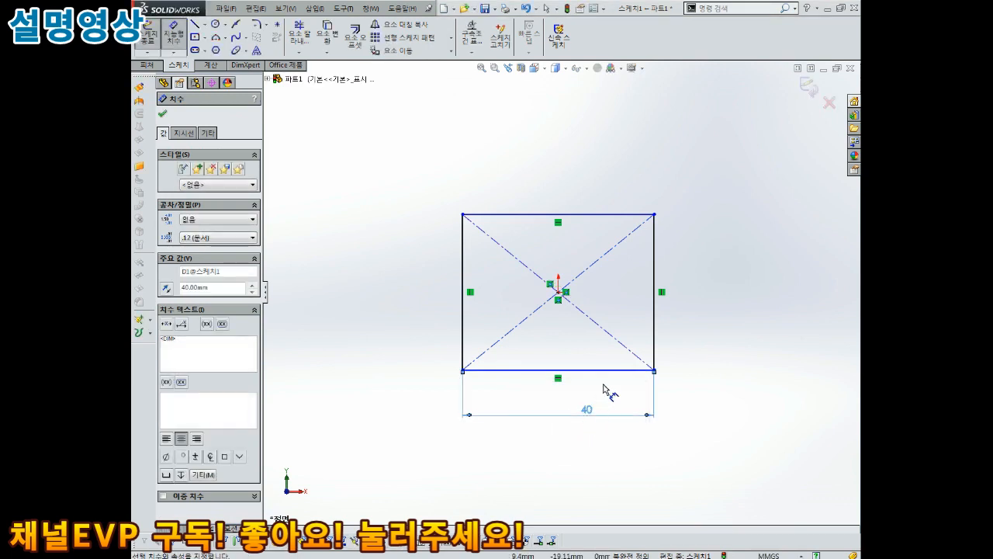
{"action": "left_click", "coordinate": [659, 337]}
{"action": "left_click", "coordinate": [706, 326]}
{"action": "type", "text": "43"}
{"action": "key", "text": "Return"}
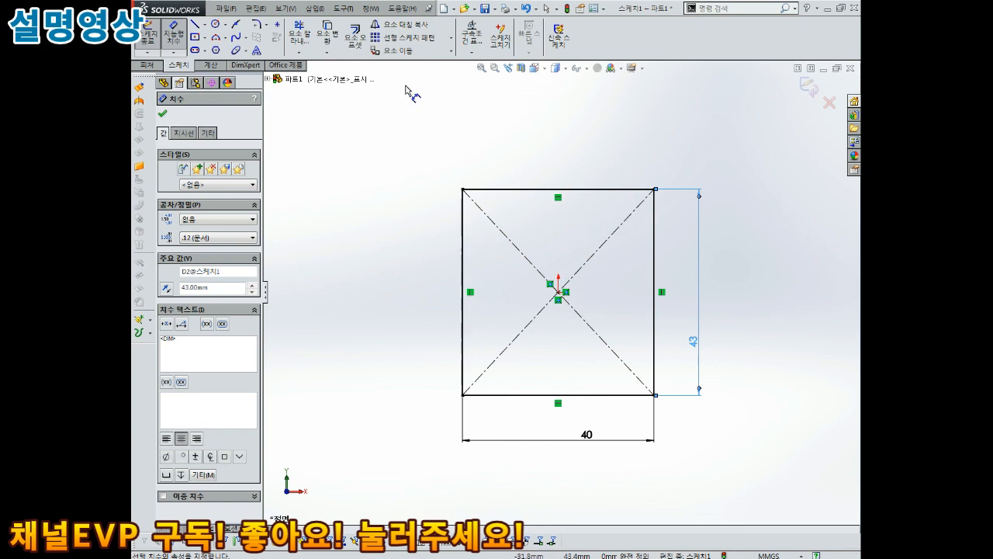
Round the rectangle's two lower corners with 8 mm sketch fillets
{"action": "left_click", "coordinate": [256, 25]}
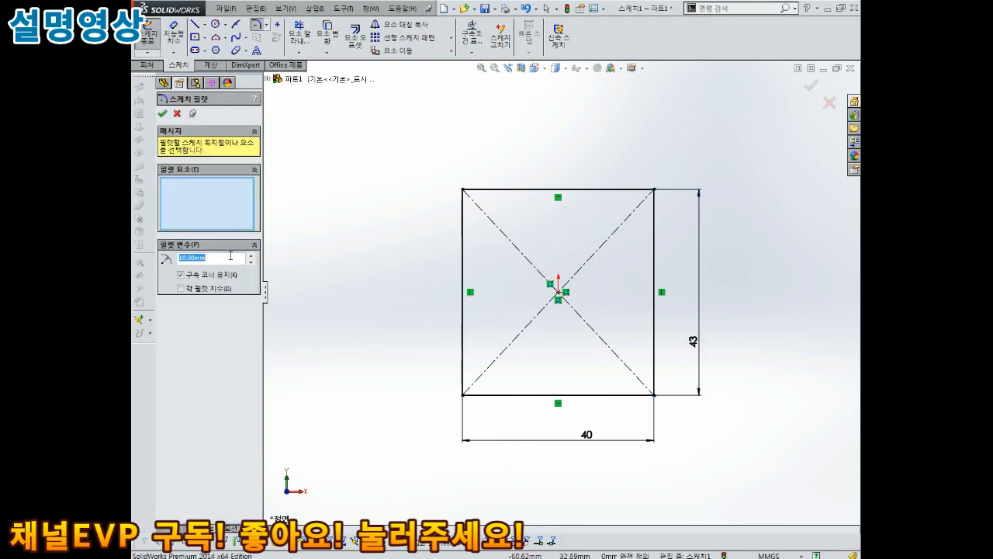
{"action": "type", "text": "8"}
{"action": "left_click", "coordinate": [484, 396]}
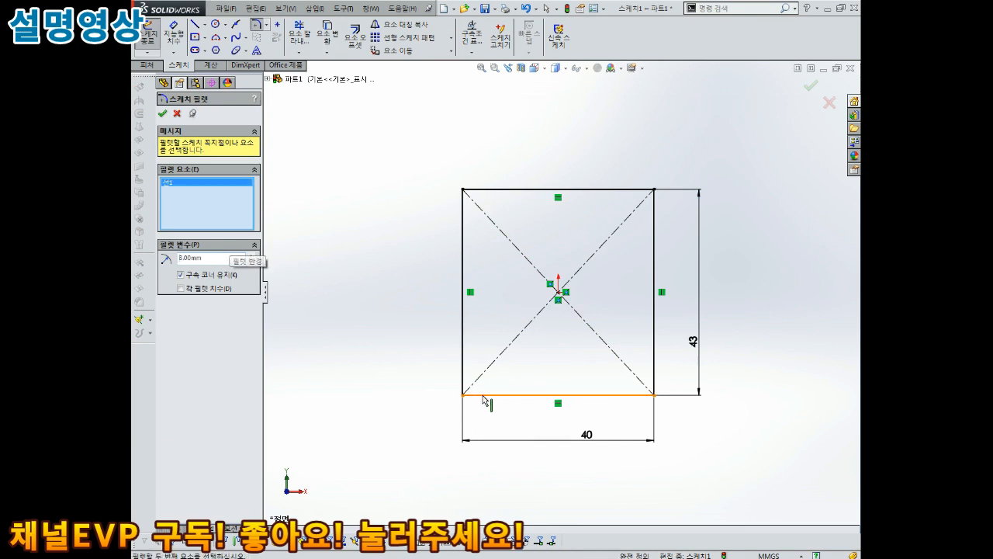
{"action": "left_click", "coordinate": [460, 363]}
{"action": "left_click", "coordinate": [616, 396]}
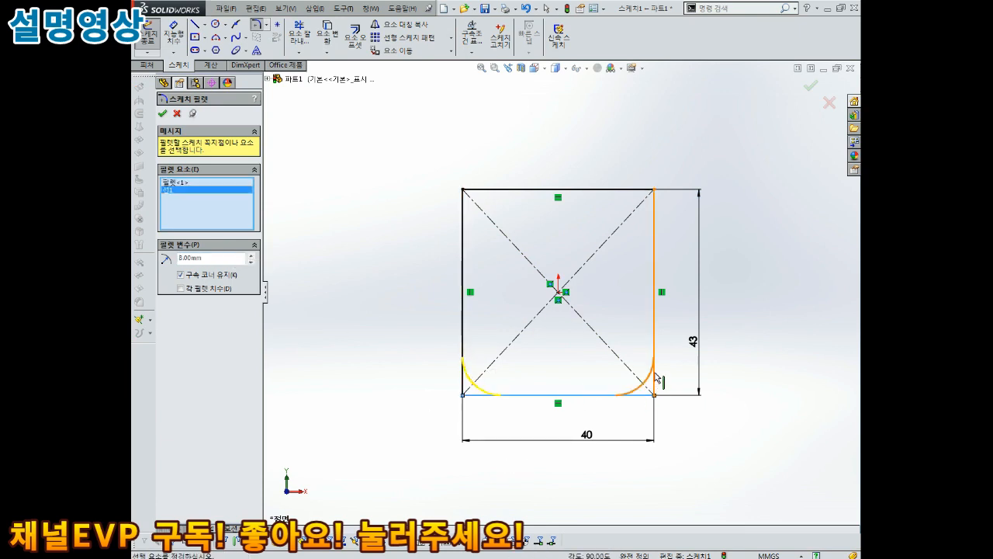
{"action": "left_click", "coordinate": [656, 374]}
{"action": "left_click", "coordinate": [162, 114]}
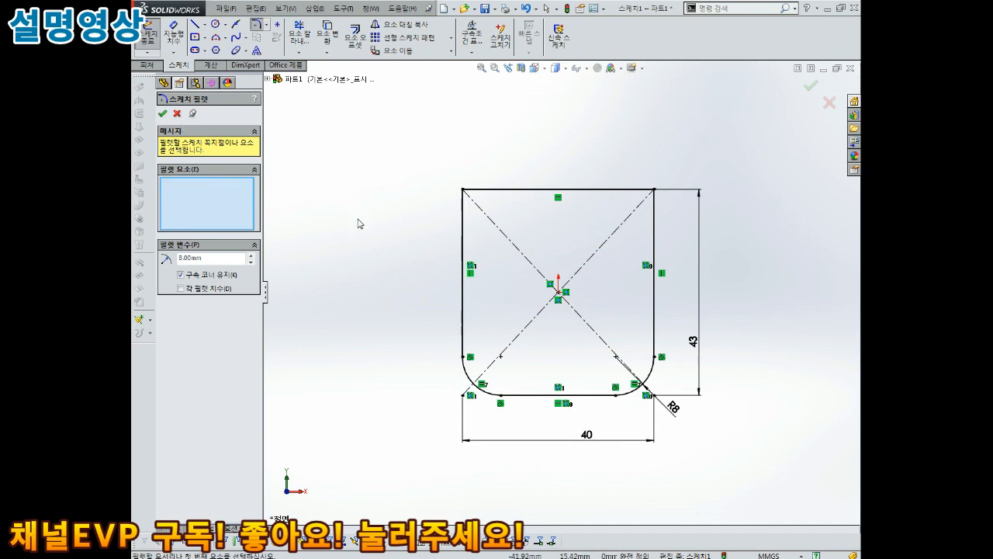
{"action": "middle_click_drag", "start_coordinate": [561, 277], "coordinate": [643, 144]}
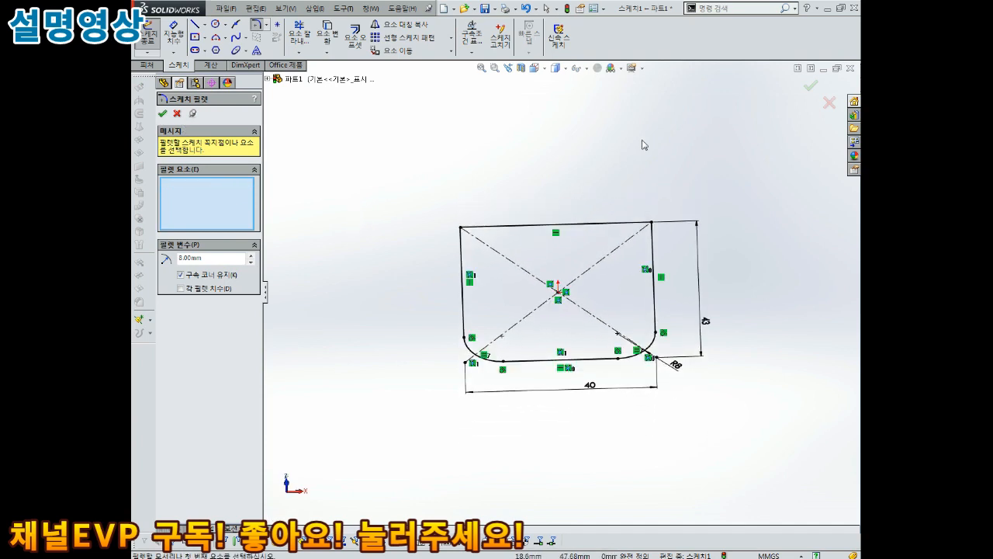
{"action": "left_click", "coordinate": [162, 114]}
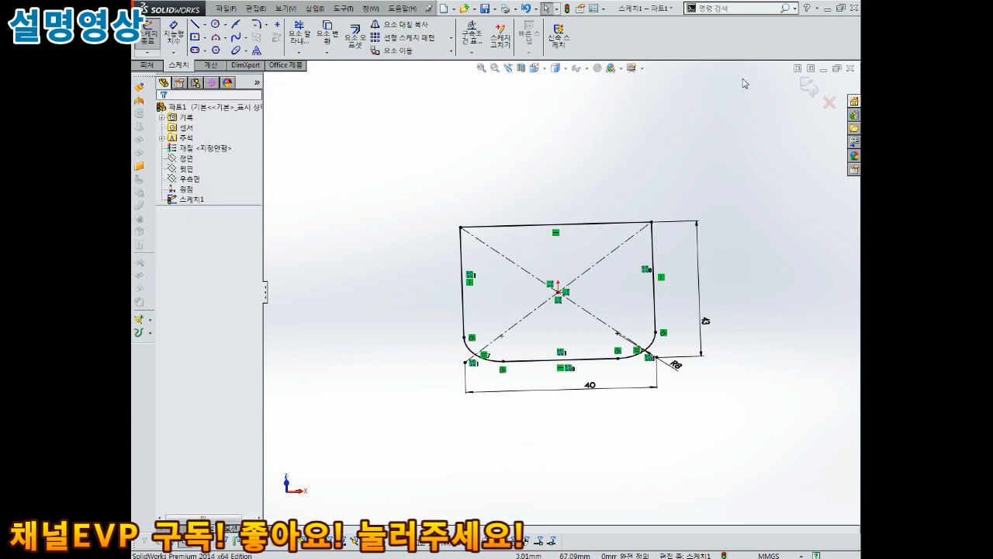
Exit the sketch and extrude the profile as a boss to a blind depth of 6 mm
{"action": "left_click", "coordinate": [810, 85]}
{"action": "middle_click_drag", "start_coordinate": [610, 150], "coordinate": [550, 113]}
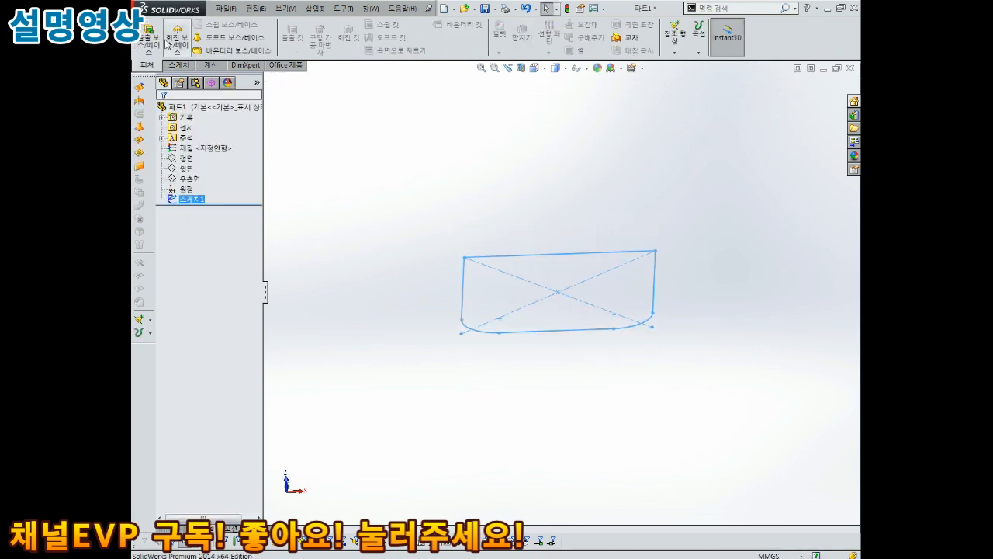
{"action": "left_click", "coordinate": [148, 37]}
{"action": "type", "text": "6"}
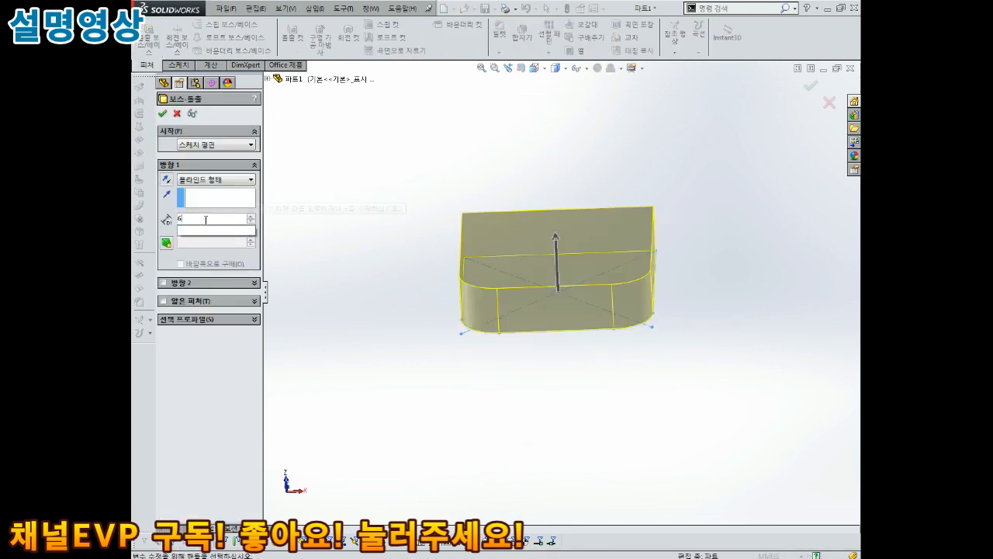
{"action": "key", "text": "Return"}
{"action": "left_click", "coordinate": [163, 114]}
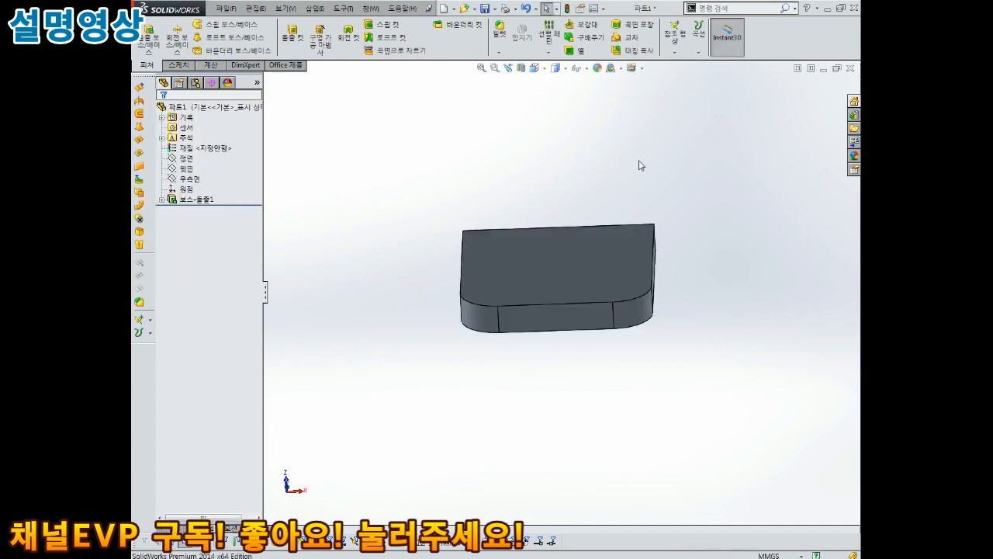
Start a new sketch on the plate's flat end face opposite the rounded corners
{"action": "middle_click_drag", "start_coordinate": [641, 164], "coordinate": [635, 194]}
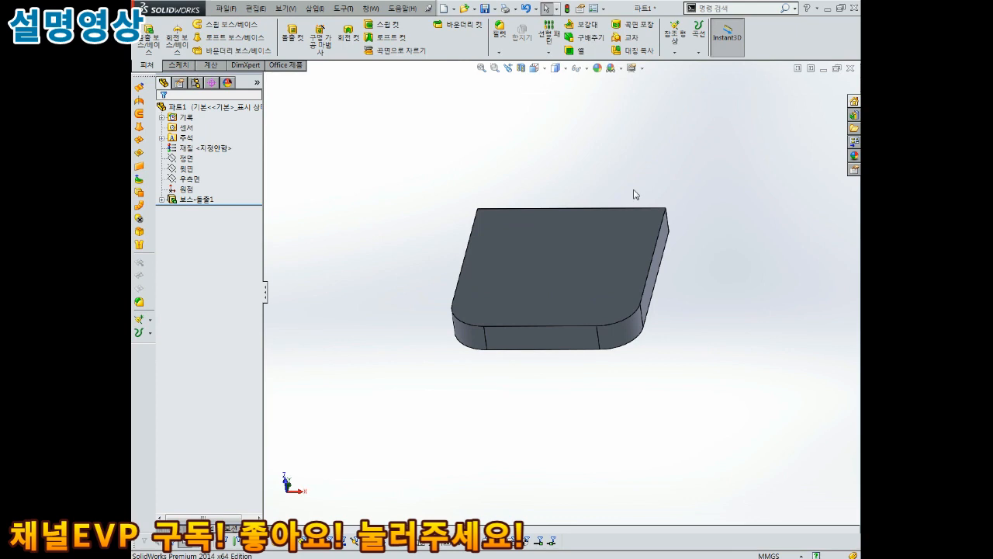
{"action": "middle_click_drag", "start_coordinate": [633, 195], "coordinate": [643, 255]}
{"action": "scroll", "coordinate": [661, 188], "scroll_direction": "down", "scroll_amount": 3}
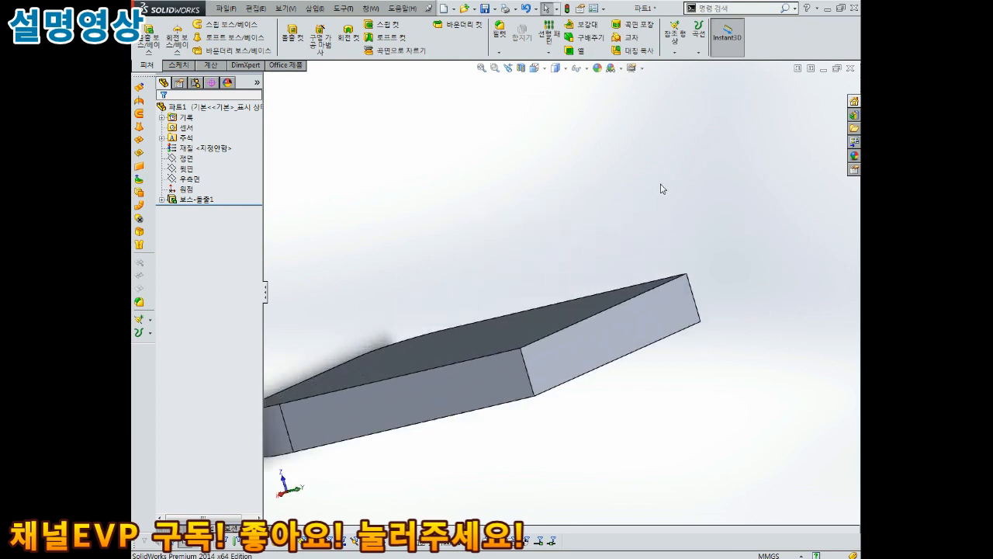
{"action": "left_click", "coordinate": [619, 325]}
{"action": "left_click", "coordinate": [665, 288]}
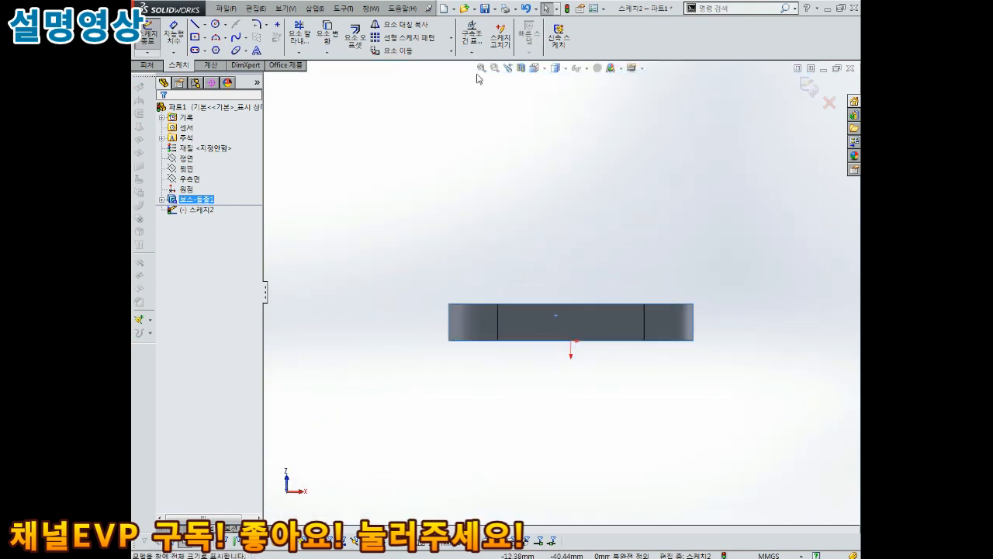
Draw a vertical line about 24 mm long upward from the midpoint of the plate's upper edge
{"action": "left_click", "coordinate": [195, 24]}
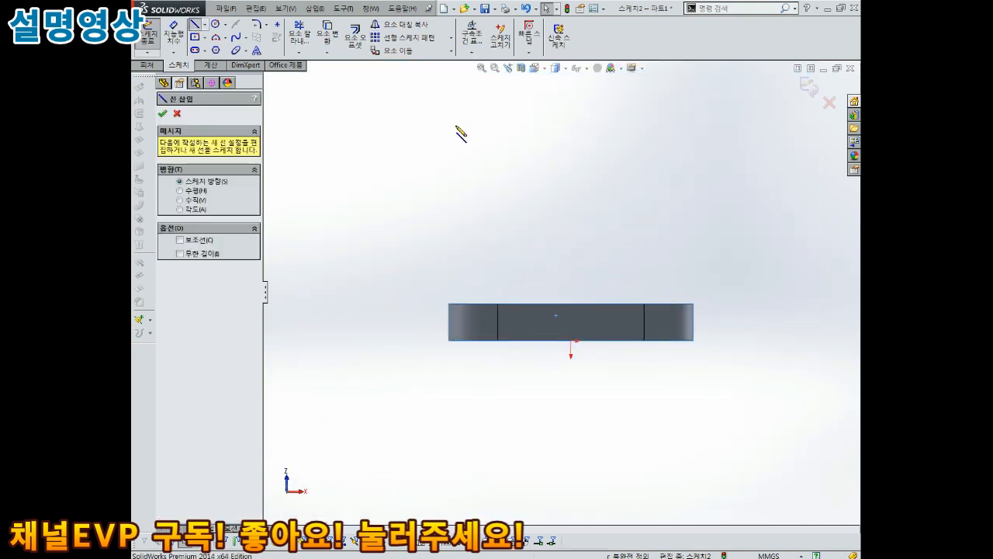
{"action": "left_click", "coordinate": [570, 304]}
{"action": "left_click", "coordinate": [572, 157]}
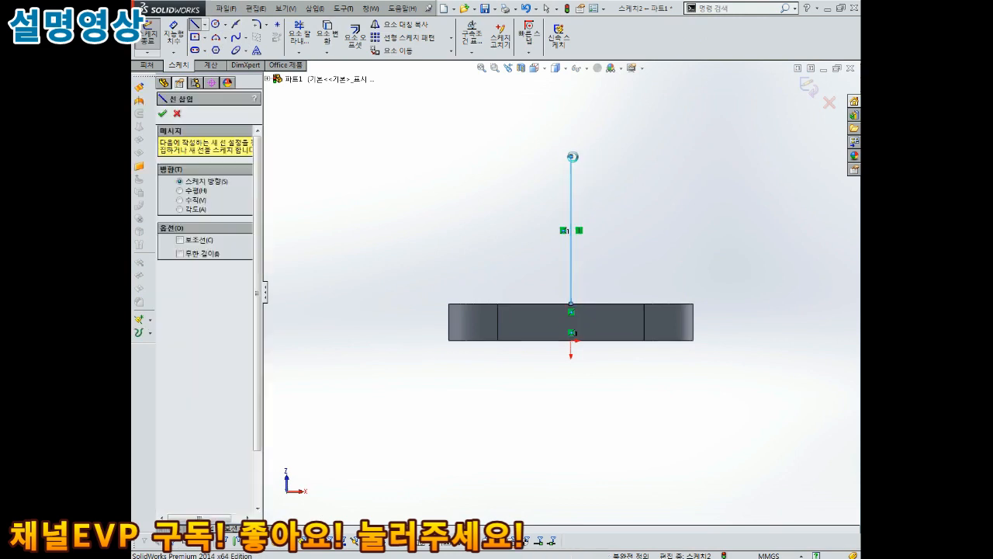
{"action": "key", "text": "Escape"}
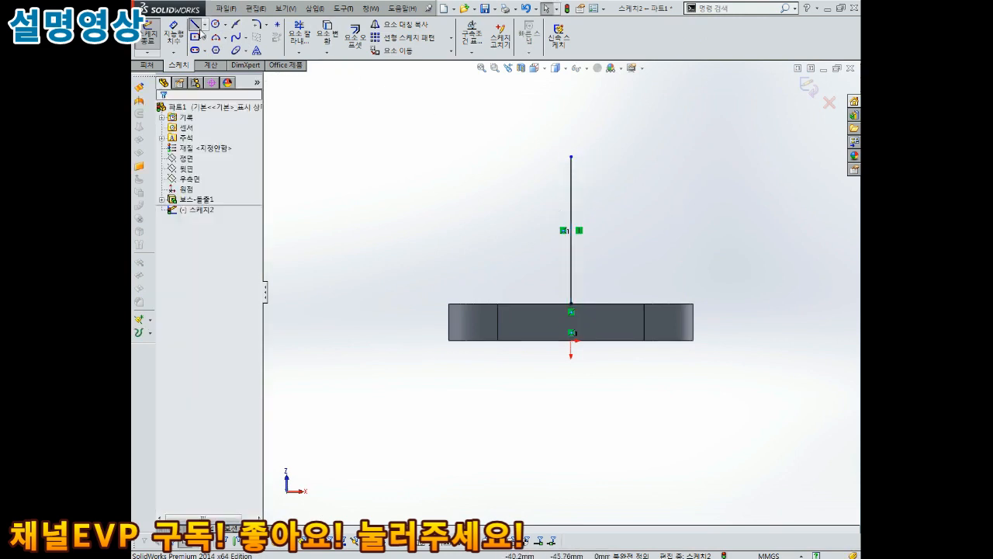
Draw a horizontal line about 15 mm leftward from the vertical line's top, continuing with a slanted line to the plate's upper left corner
{"action": "left_click", "coordinate": [197, 26]}
{"action": "left_click", "coordinate": [572, 157]}
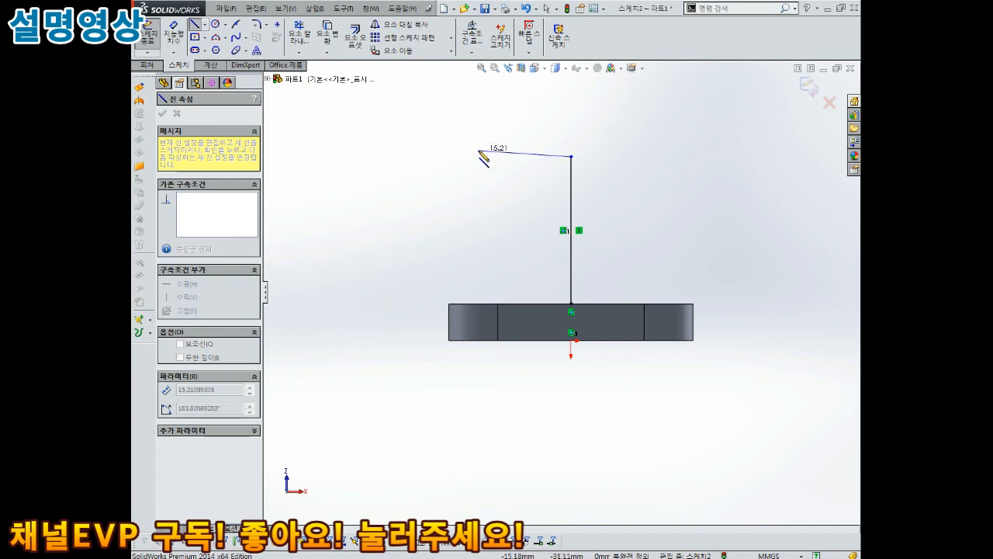
{"action": "left_click", "coordinate": [476, 156]}
{"action": "left_click", "coordinate": [448, 303]}
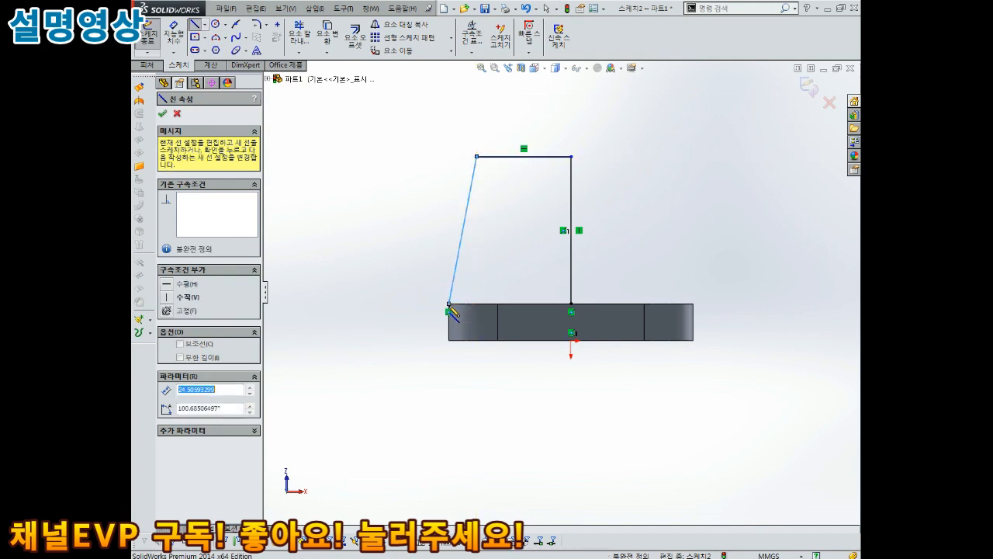
{"action": "key", "text": "Escape"}
Convert the vertical line to construction geometry and close the profile's base with a horizontal line along the plate's upper edge
{"action": "left_click", "coordinate": [572, 204]}
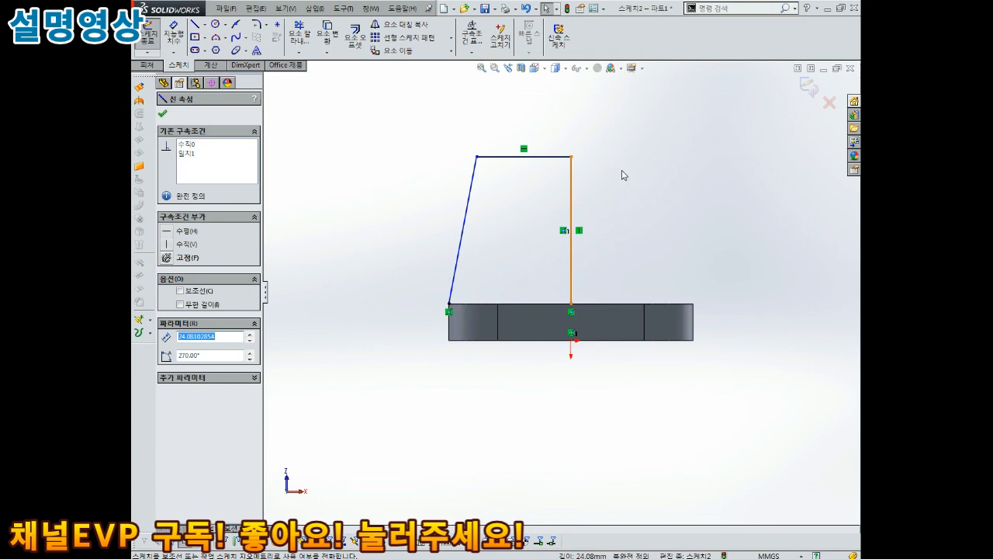
{"action": "left_click", "coordinate": [162, 115]}
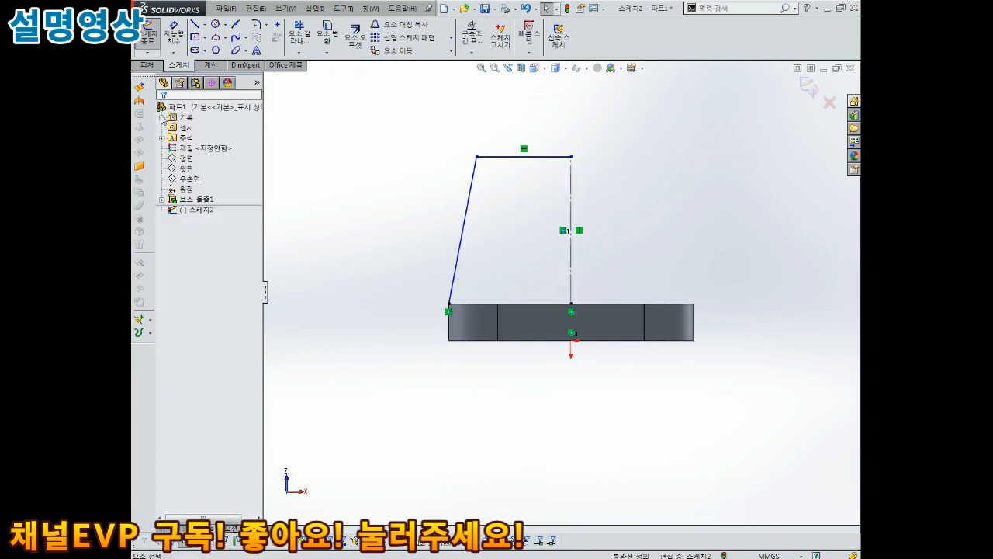
{"action": "scroll", "coordinate": [586, 226], "scroll_direction": "down", "scroll_amount": 2}
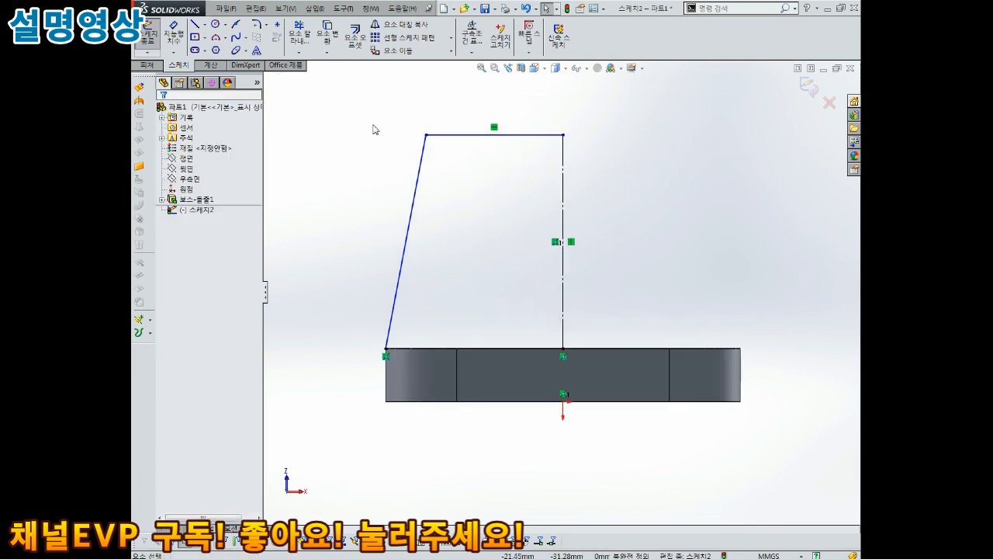
{"action": "left_click", "coordinate": [195, 24]}
{"action": "left_click", "coordinate": [386, 351]}
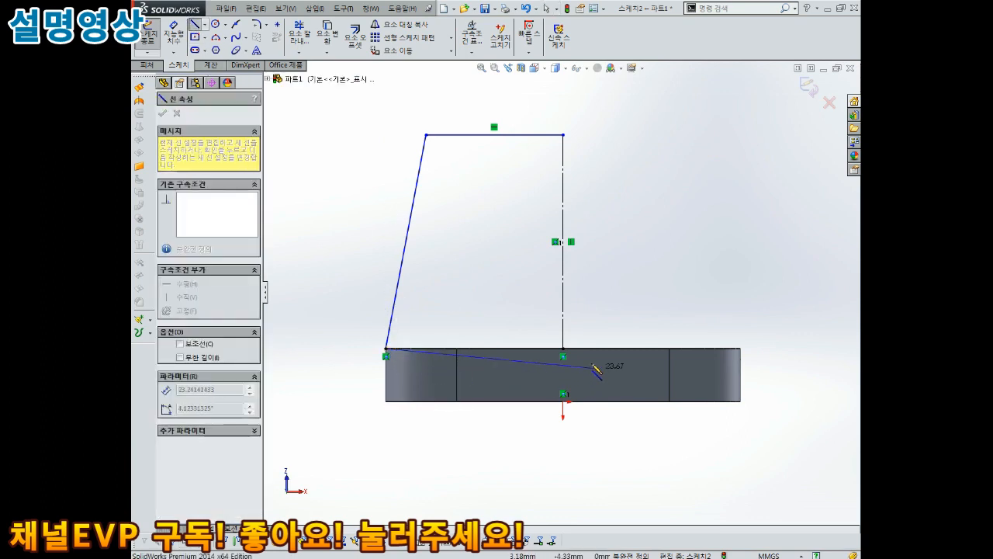
{"action": "left_click", "coordinate": [563, 356]}
{"action": "key", "text": "Escape"}
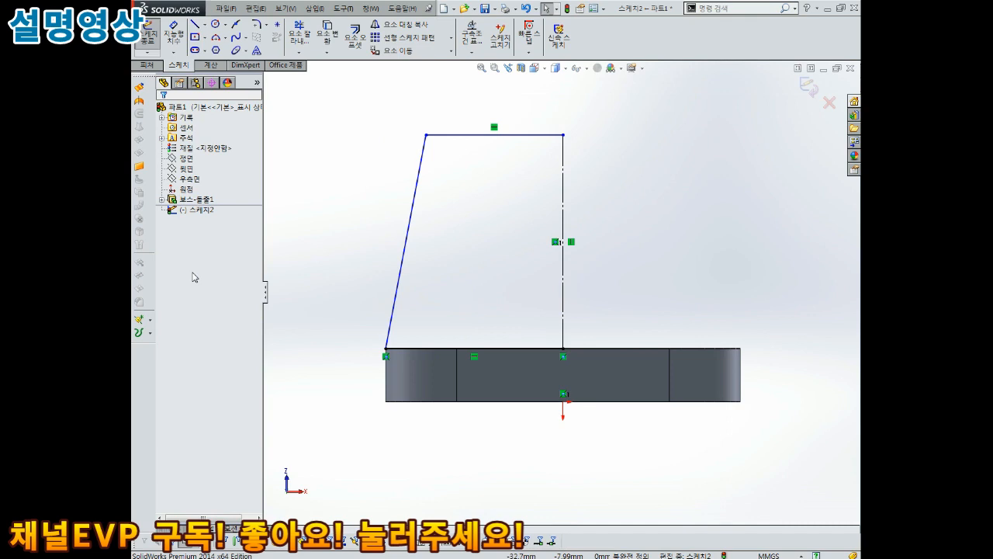
Hide the extruded base plate so only the sketch is displayed
{"action": "left_click", "coordinate": [189, 199]}
{"action": "left_click", "coordinate": [207, 184]}
{"action": "left_click", "coordinate": [612, 229]}
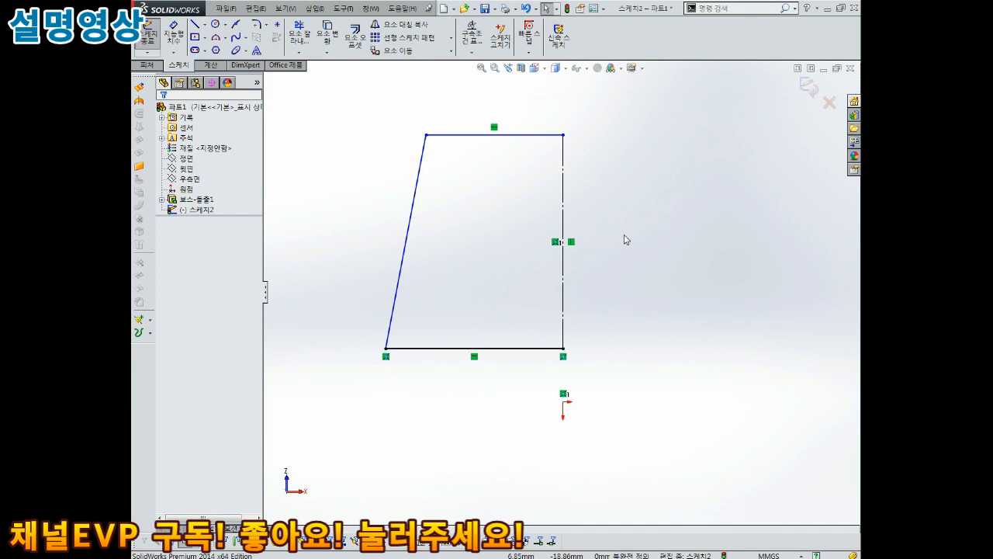
Add a 7 mm sketch fillet between the profile's top line and slanted side line
{"action": "left_click", "coordinate": [256, 25]}
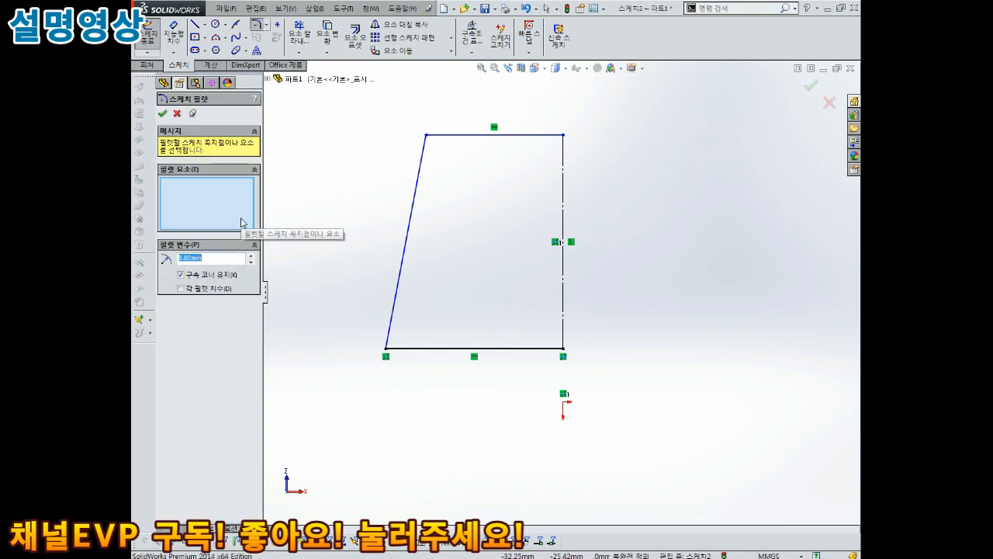
{"action": "left_click", "coordinate": [470, 135]}
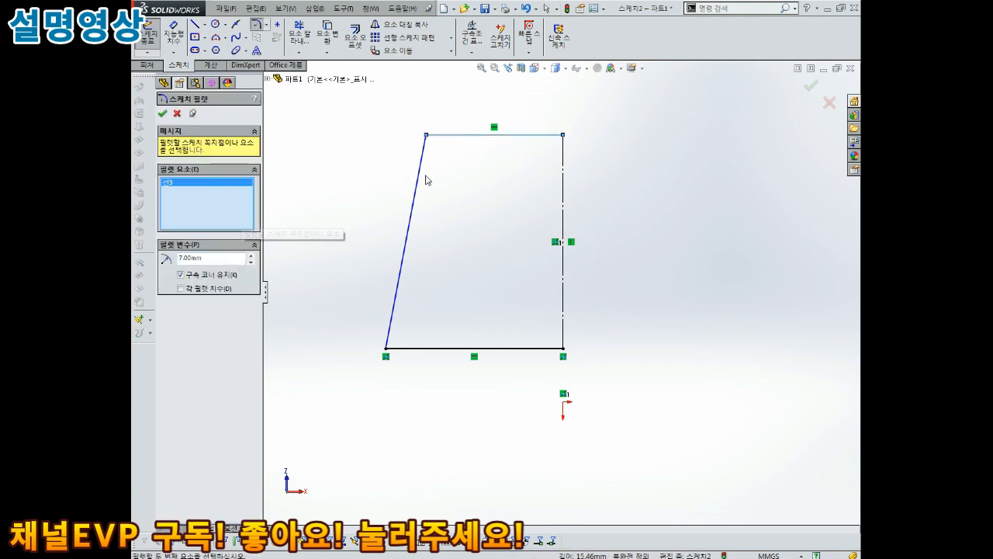
{"action": "left_click", "coordinate": [417, 189]}
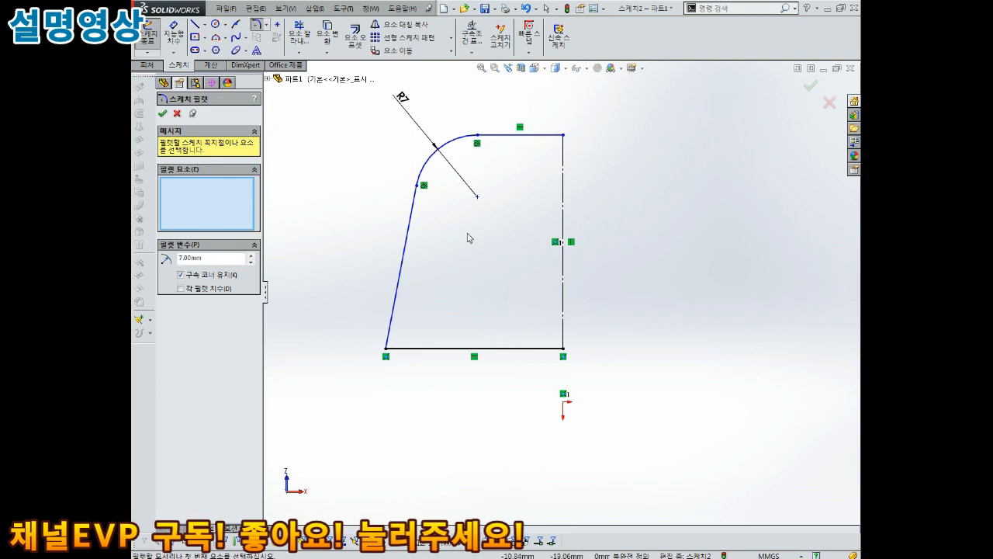
Dimension the vertical distance between the profile's top line and base line as 17 mm
{"action": "right_click_drag", "start_coordinate": [468, 229], "coordinate": [467, 172]}
{"action": "left_click", "coordinate": [528, 138]}
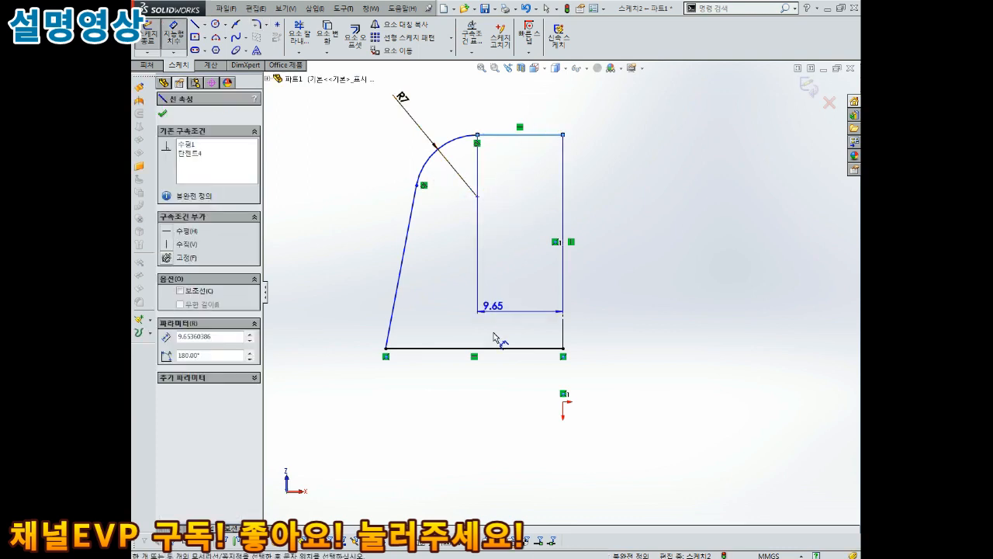
{"action": "left_click", "coordinate": [499, 348]}
{"action": "left_click", "coordinate": [337, 274]}
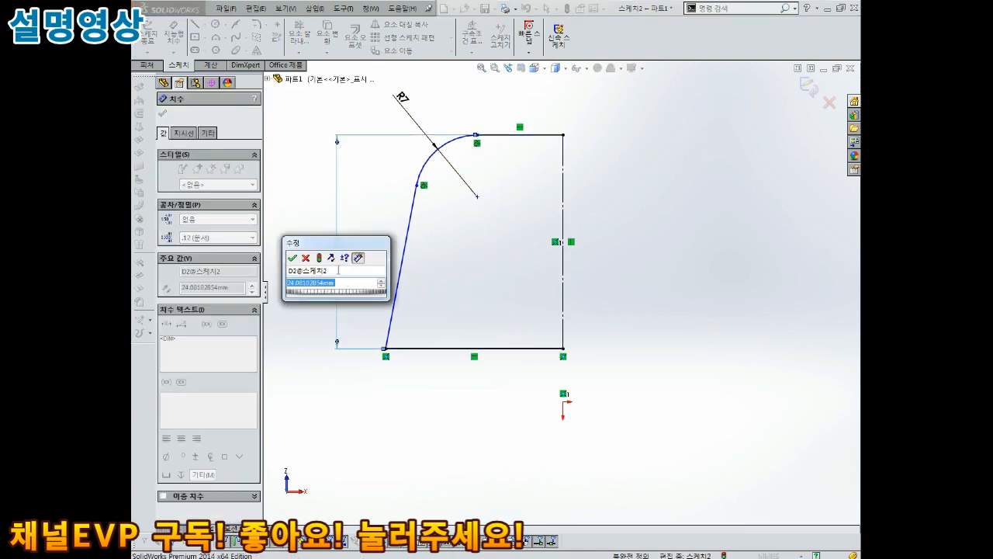
{"action": "type", "text": "17"}
{"action": "key", "text": "Return"}
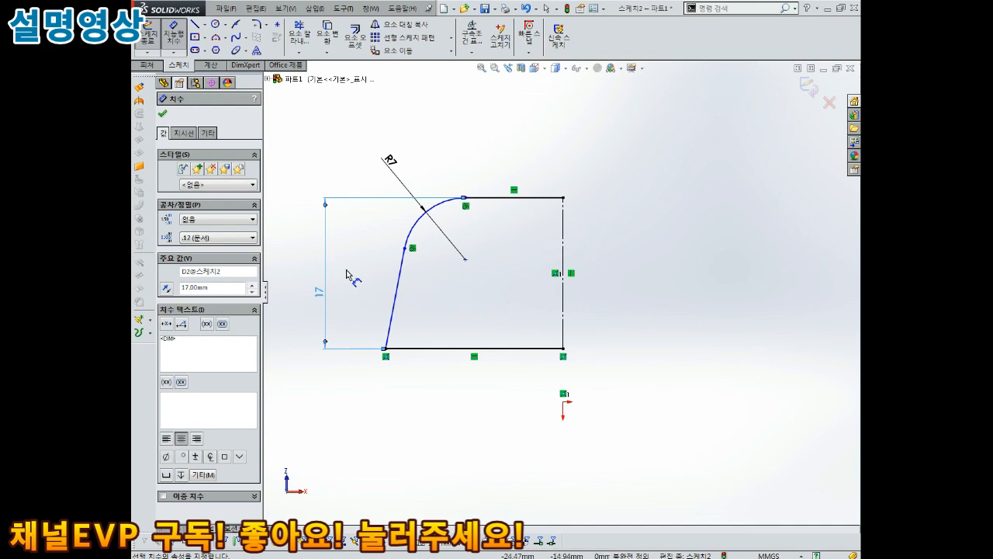
Dimension the fillet arc's center 10 mm horizontally from the vertical construction line
{"action": "left_click", "coordinate": [466, 259]}
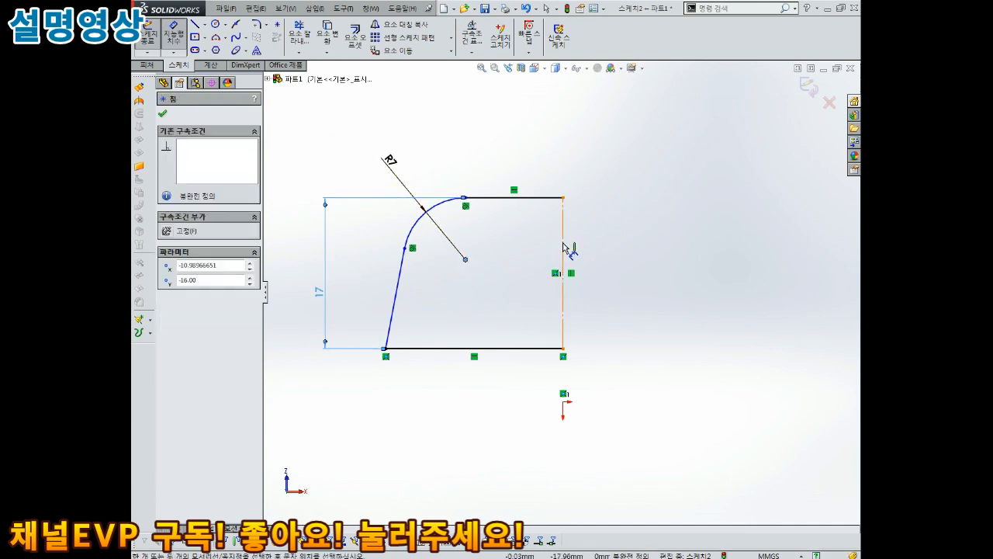
{"action": "left_click", "coordinate": [565, 250]}
{"action": "left_click", "coordinate": [541, 144]}
{"action": "type", "text": "10.00mm"}
{"action": "key", "text": "Return"}
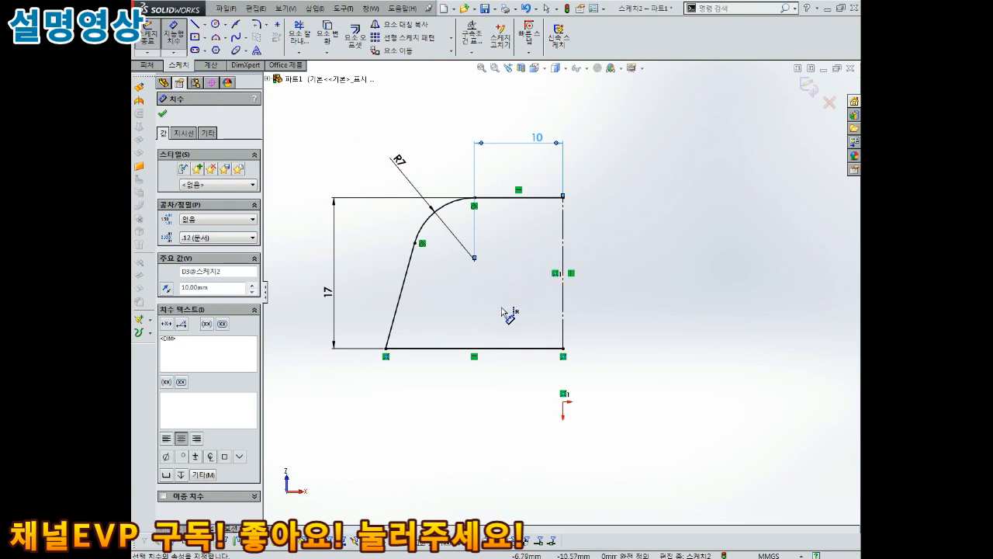
{"action": "key", "text": "Escape"}
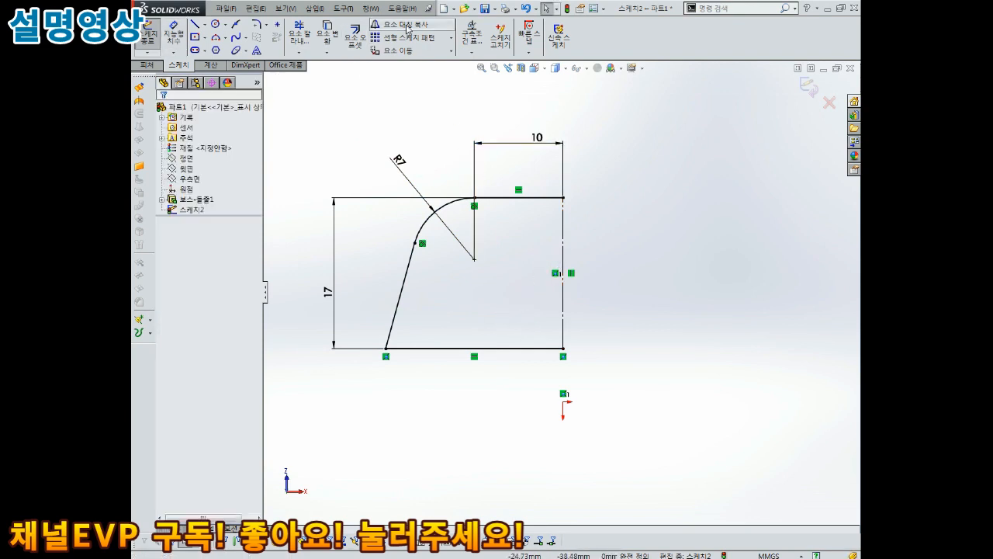
Mirror the half profile, including its fillet arc, about the vertical construction line
{"action": "left_click", "coordinate": [407, 26]}
{"action": "left_click_drag", "start_coordinate": [521, 159], "coordinate": [335, 405]}
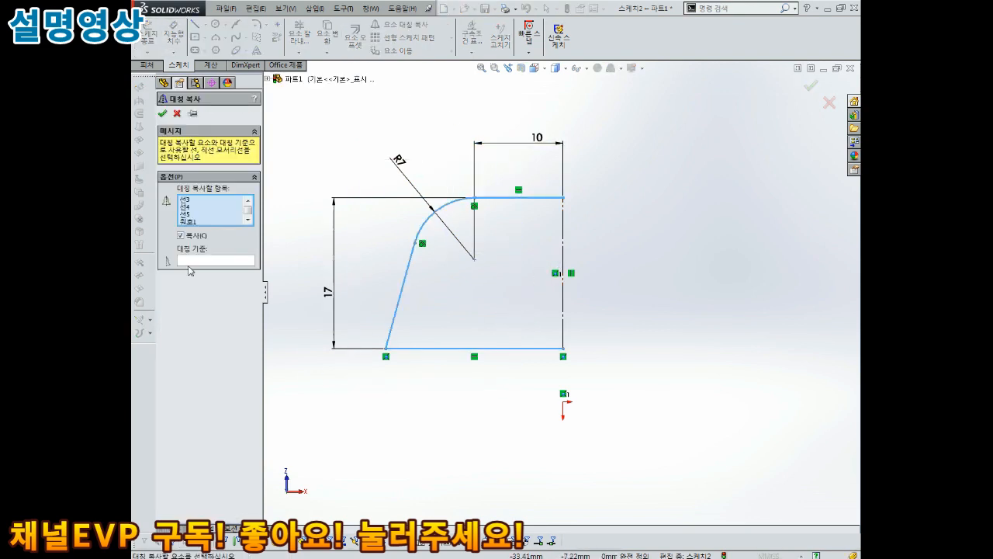
{"action": "left_click", "coordinate": [205, 261]}
{"action": "left_click", "coordinate": [562, 304]}
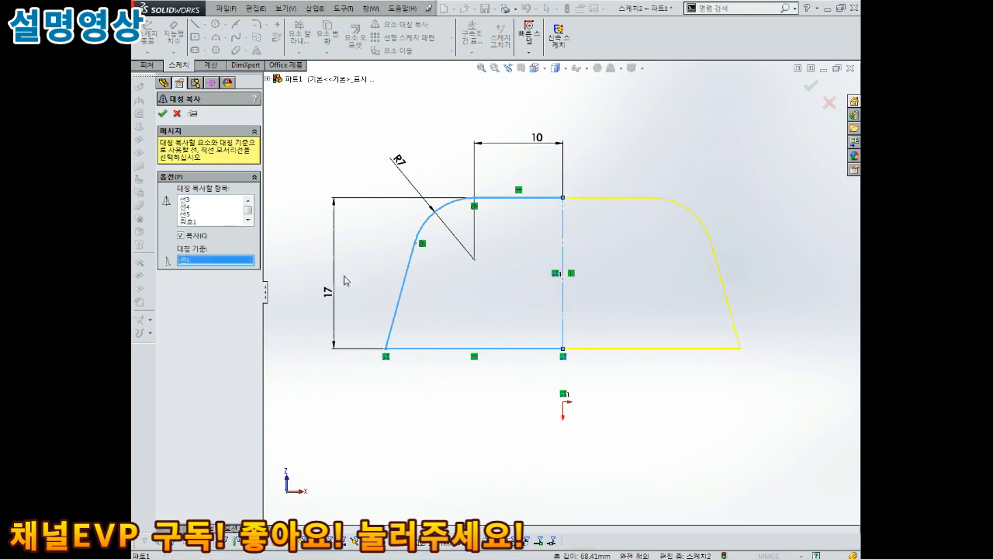
{"action": "left_click", "coordinate": [163, 114]}
Show the hidden base plate again and turn off the display of sketch relations
{"action": "scroll", "coordinate": [547, 294], "scroll_direction": "down", "scroll_amount": 5}
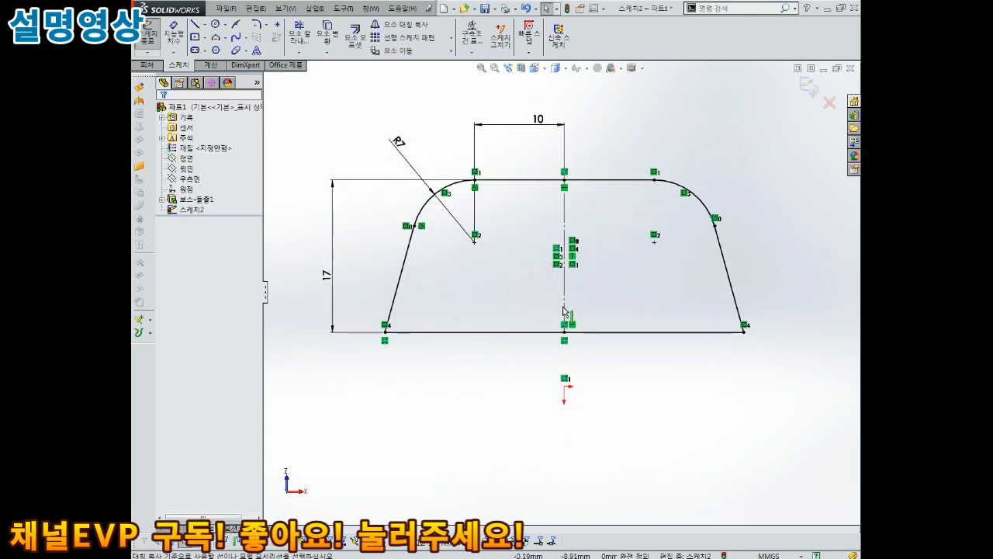
{"action": "scroll", "coordinate": [578, 299], "scroll_direction": "up", "scroll_amount": 2}
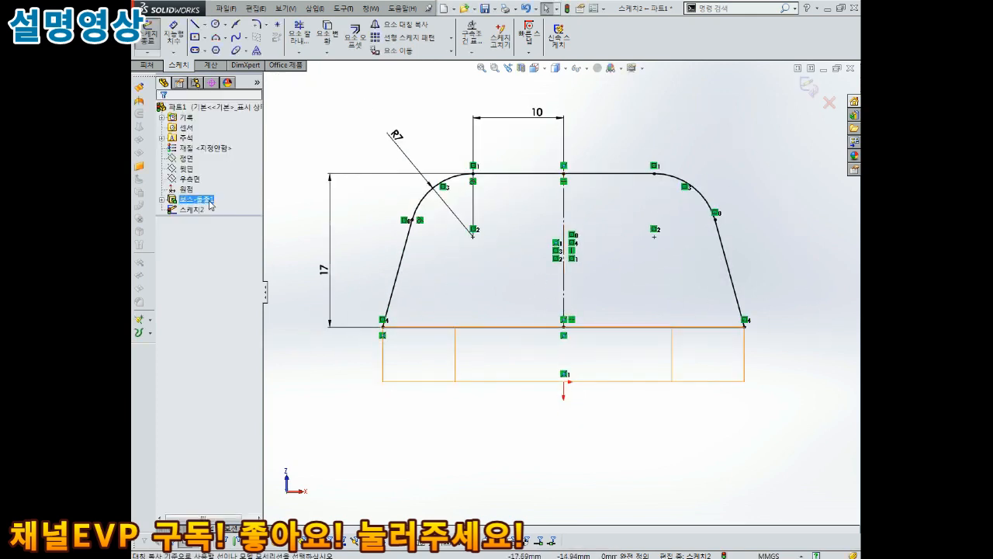
{"action": "left_click", "coordinate": [206, 199]}
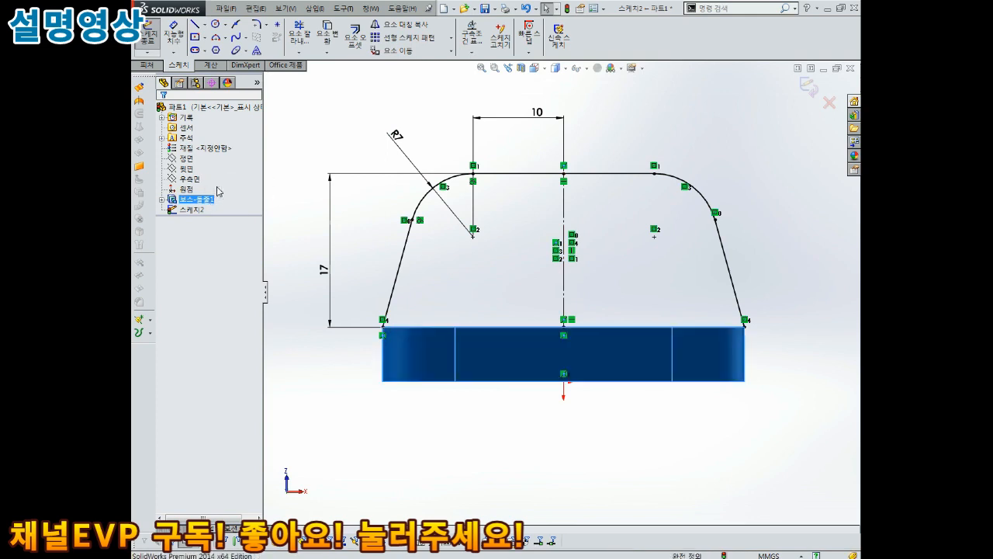
{"action": "left_click", "coordinate": [654, 126]}
{"action": "scroll", "coordinate": [691, 204], "scroll_direction": "up", "scroll_amount": 1}
{"action": "scroll", "coordinate": [691, 204], "scroll_direction": "down", "scroll_amount": 1}
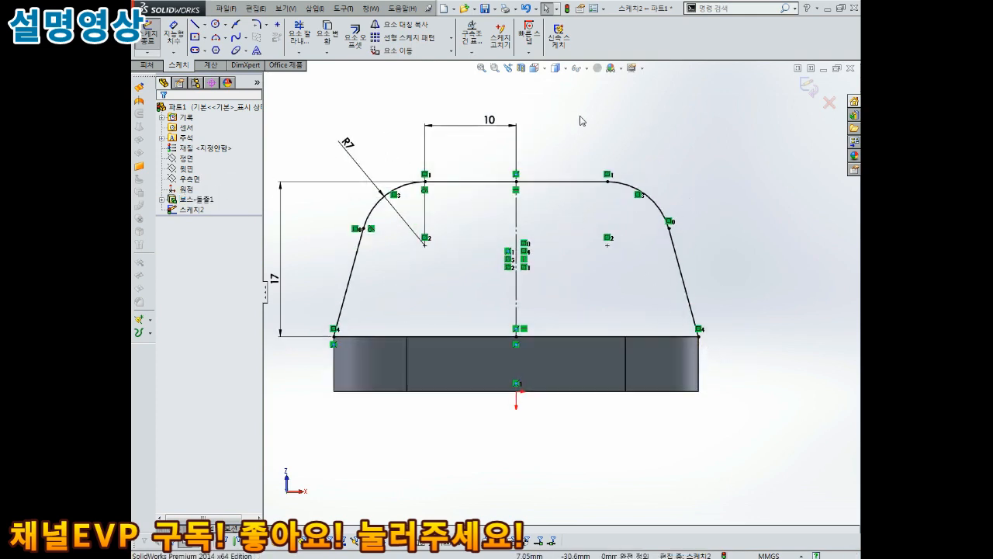
{"action": "left_click", "coordinate": [587, 68]}
{"action": "left_click", "coordinate": [578, 170]}
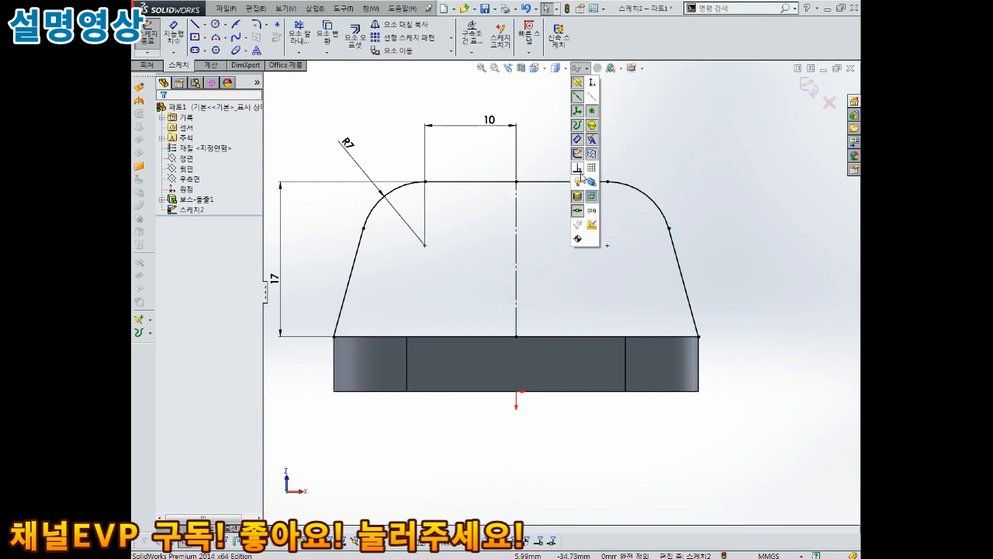
Exit the sketch and extrude the upright profile 6 mm in the reversed direction, over the base plate
{"action": "middle_click_drag", "start_coordinate": [650, 142], "coordinate": [524, 324]}
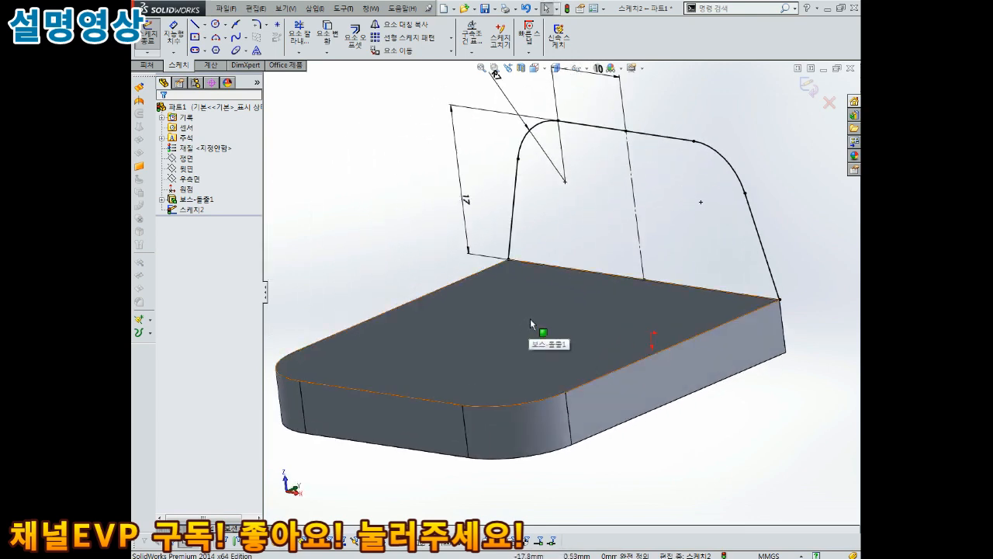
{"action": "scroll", "coordinate": [560, 295], "scroll_direction": "up", "scroll_amount": 2}
{"action": "middle_click_drag", "start_coordinate": [635, 281], "coordinate": [601, 298]}
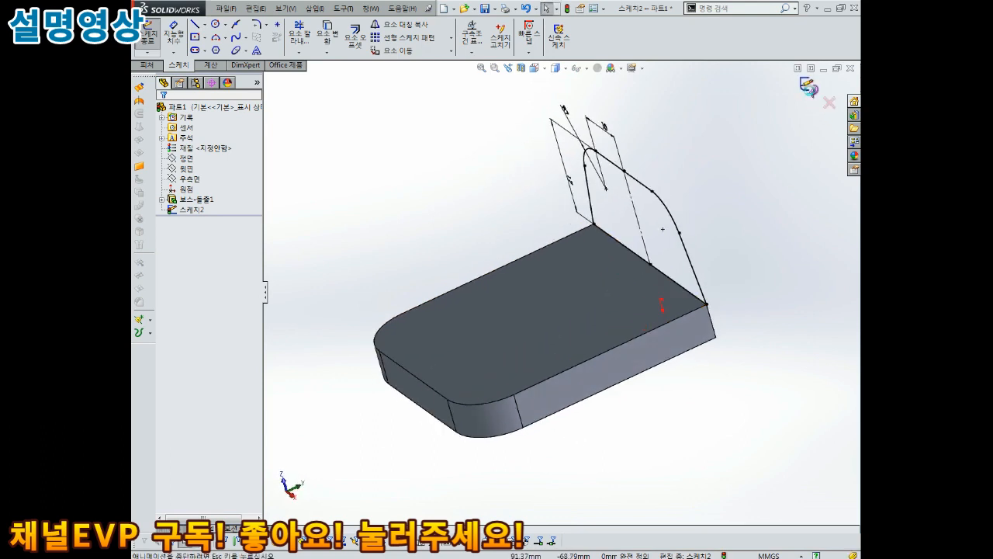
{"action": "left_click", "coordinate": [809, 86]}
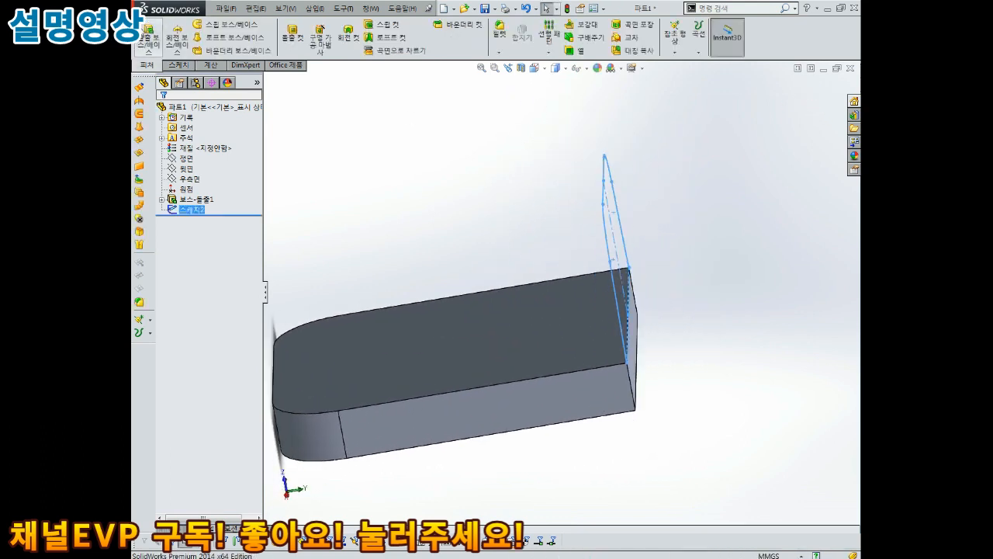
{"action": "left_click", "coordinate": [147, 35]}
{"action": "left_click", "coordinate": [166, 180]}
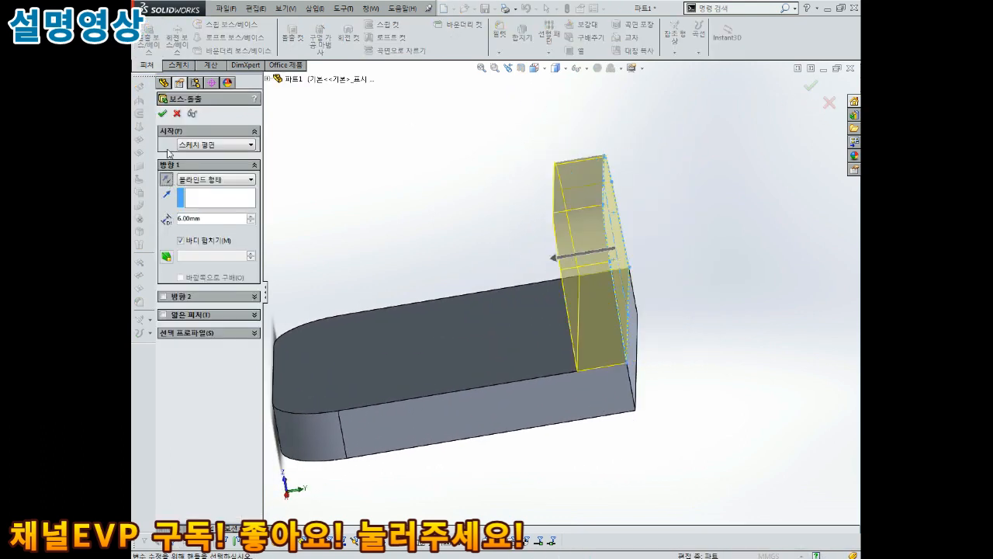
{"action": "left_click", "coordinate": [164, 113]}
{"action": "middle_click_drag", "start_coordinate": [366, 148], "coordinate": [524, 289]}
{"action": "scroll", "coordinate": [525, 286], "scroll_direction": "up", "scroll_amount": 3}
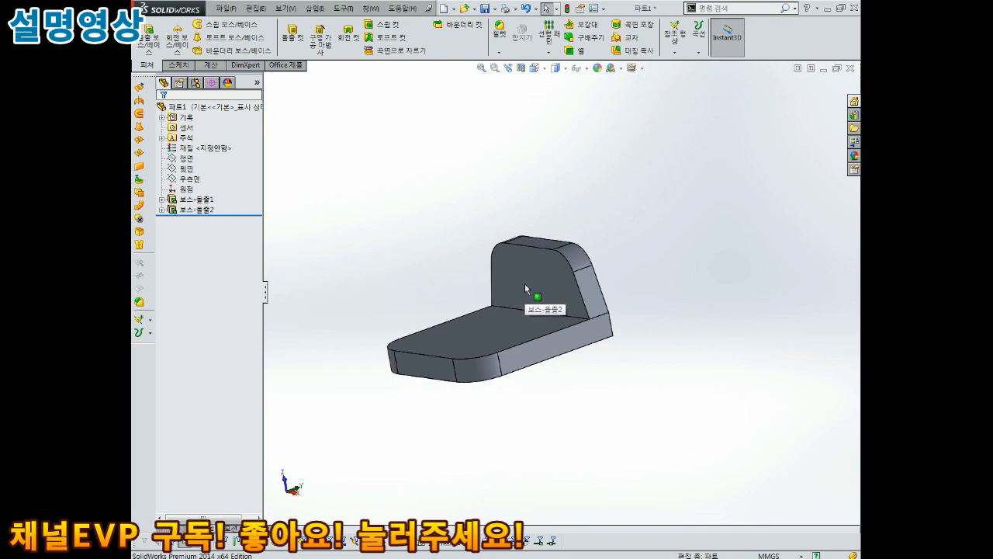
{"action": "middle_click_drag", "start_coordinate": [525, 284], "coordinate": [509, 303]}
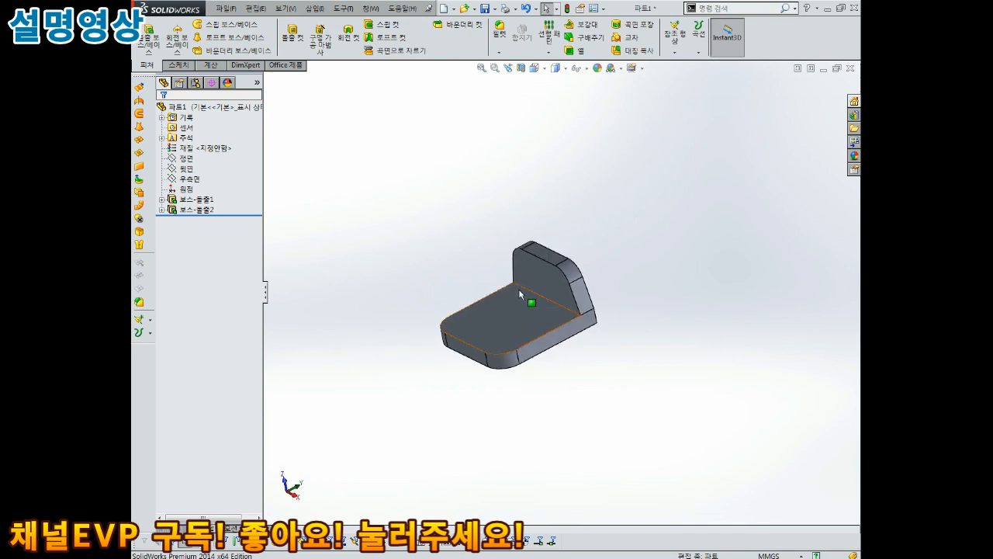
{"action": "middle_click_drag", "start_coordinate": [572, 364], "coordinate": [595, 375]}
{"action": "scroll", "coordinate": [552, 316], "scroll_direction": "down", "scroll_amount": 2}
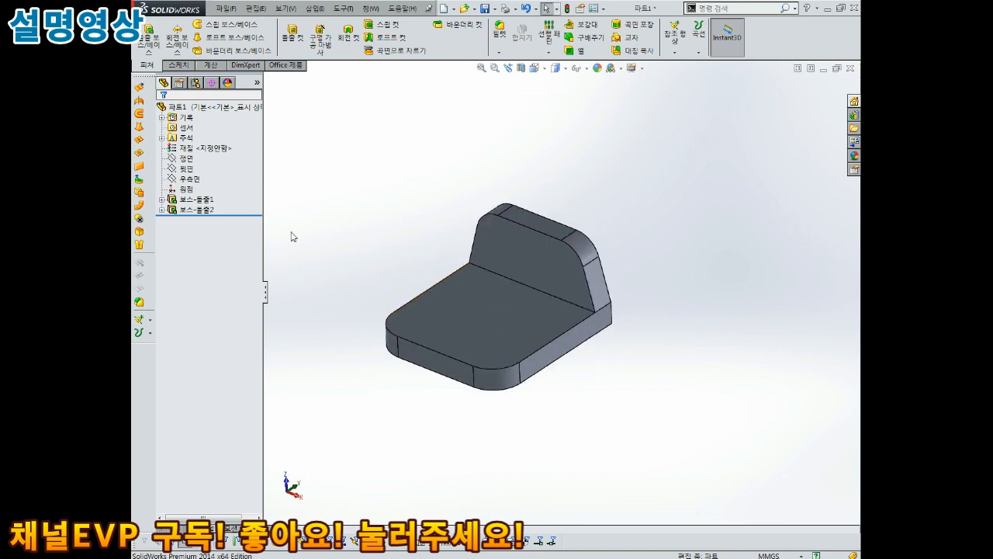
Sketch a slanted line on the right plane (우측면) from the upright's top front edge to the plate's upper front edge, and exit the sketch
{"action": "left_click", "coordinate": [188, 170]}
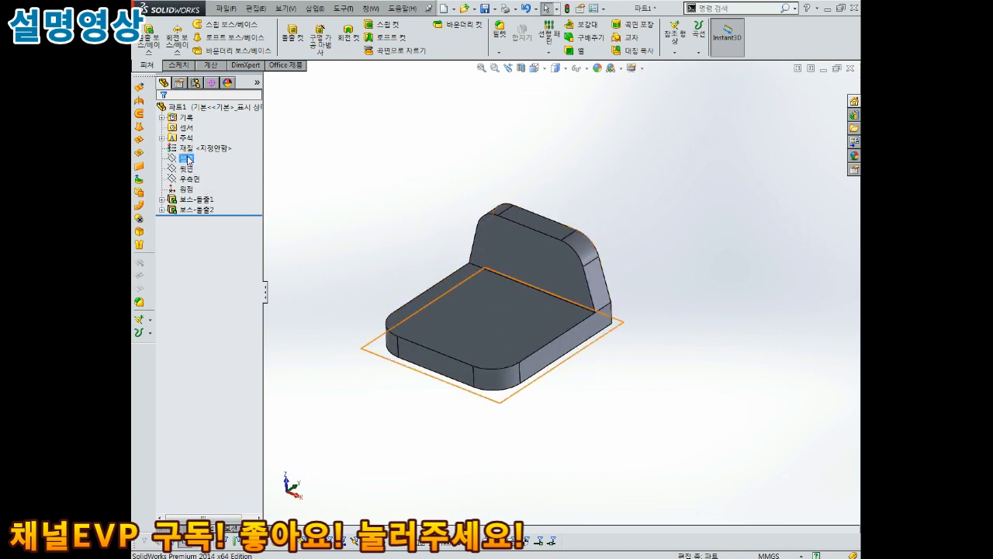
{"action": "left_click", "coordinate": [189, 179]}
{"action": "middle_click_drag", "start_coordinate": [362, 186], "coordinate": [431, 170]}
{"action": "left_click", "coordinate": [189, 180]}
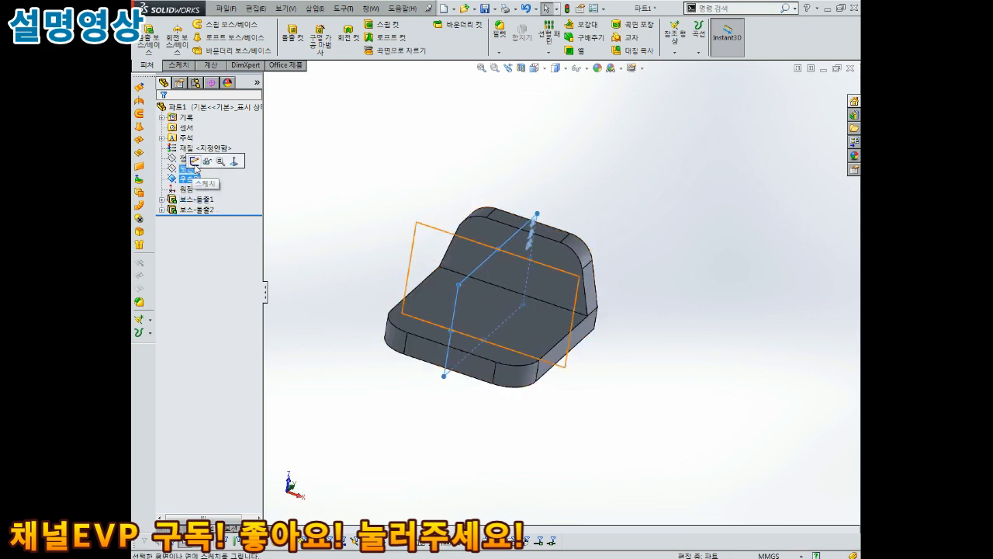
{"action": "left_click", "coordinate": [194, 160]}
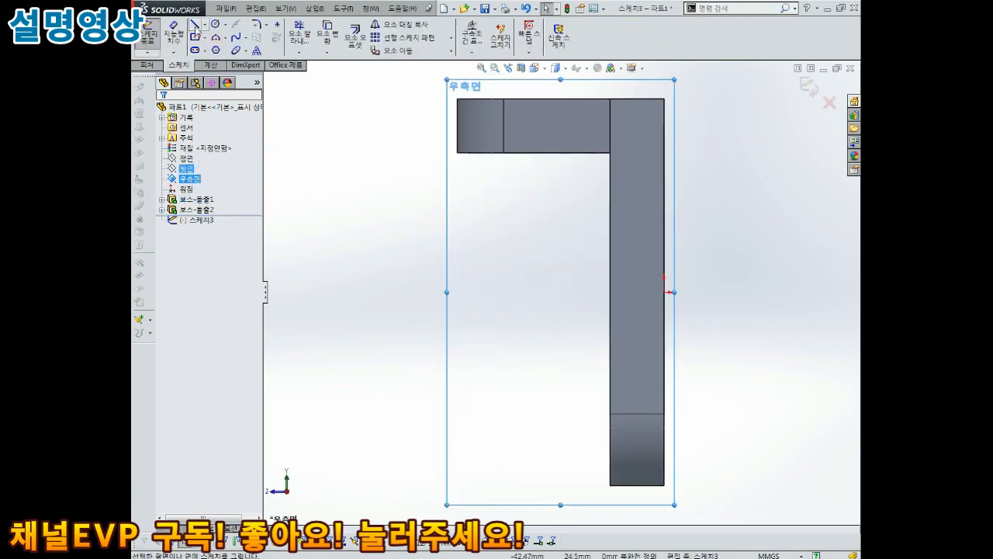
{"action": "left_click", "coordinate": [195, 24]}
{"action": "left_click", "coordinate": [457, 152]}
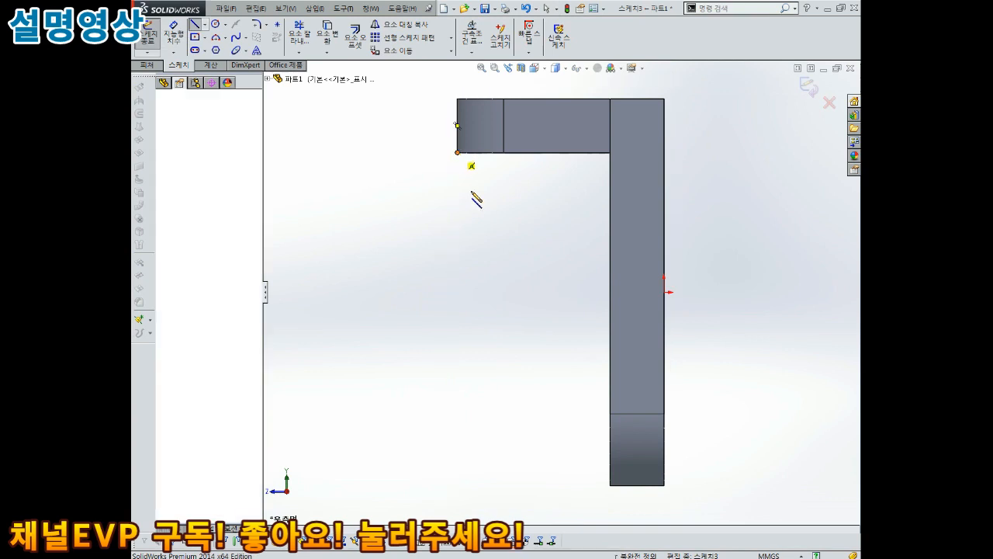
{"action": "left_click", "coordinate": [610, 486]}
{"action": "key", "text": "Escape"}
{"action": "mouse_move", "coordinate": [543, 364]}
{"action": "middle_mouse_down"}
{"action": "mouse_move", "coordinate": [669, 344]}
{"action": "mouse_move", "coordinate": [629, 288]}
{"action": "mouse_move", "coordinate": [609, 324]}
{"action": "mouse_move", "coordinate": [567, 297]}
{"action": "middle_mouse_up"}
{"action": "left_click", "coordinate": [802, 84]}
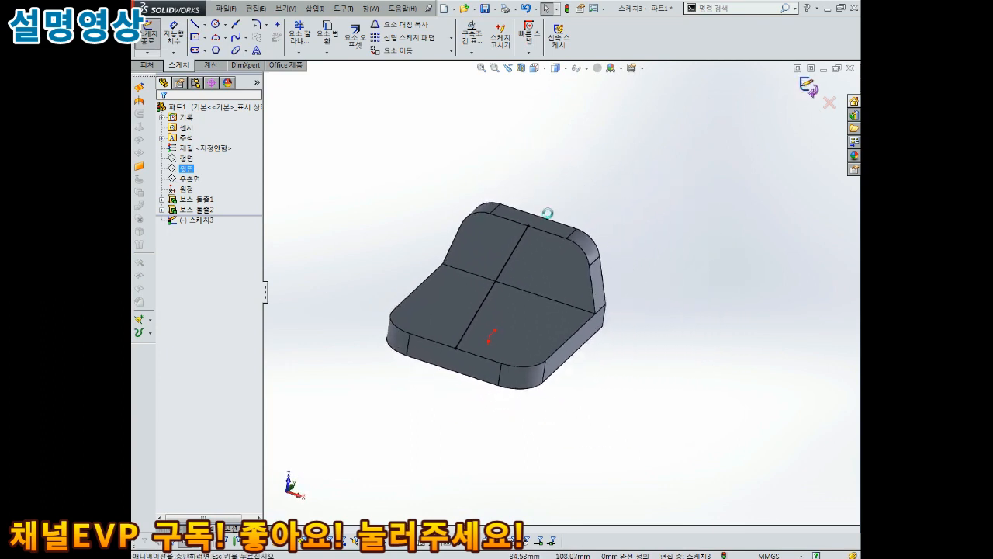
Create a 5 mm thick rib from the slanted line, thickened to both sides, with the material direction flipped toward the plate
{"action": "left_click", "coordinate": [588, 25]}
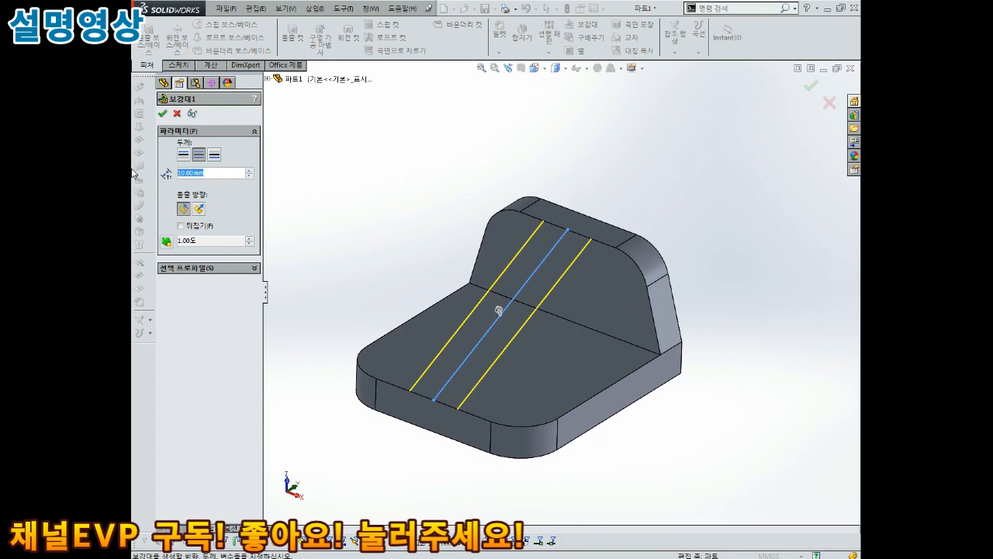
{"action": "type", "text": "5"}
{"action": "key", "text": "Return"}
{"action": "mouse_move", "coordinate": [382, 282]}
{"action": "middle_mouse_down"}
{"action": "mouse_move", "coordinate": [277, 222]}
{"action": "mouse_move", "coordinate": [372, 255]}
{"action": "mouse_move", "coordinate": [361, 269]}
{"action": "middle_mouse_up"}
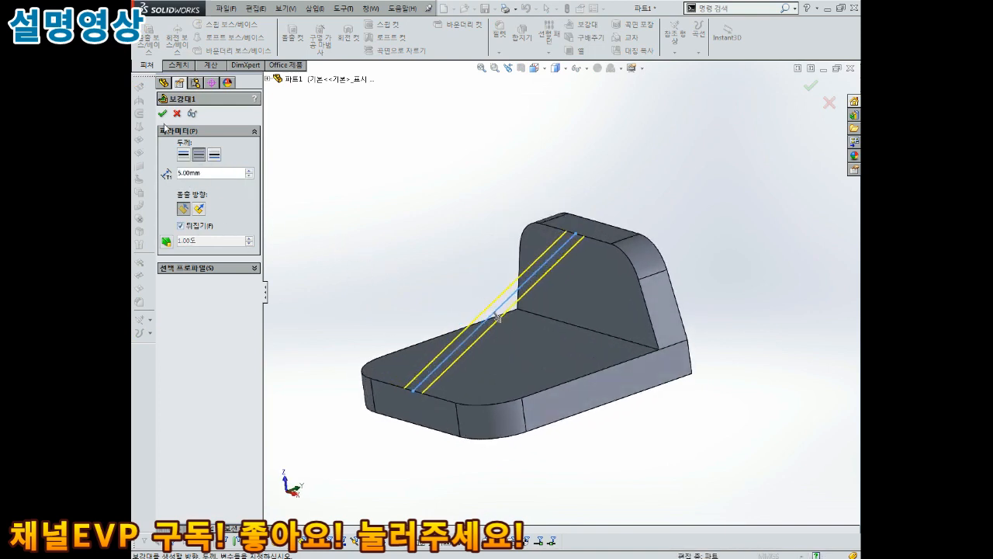
{"action": "left_click", "coordinate": [162, 115]}
{"action": "middle_click_drag", "start_coordinate": [404, 168], "coordinate": [509, 260]}
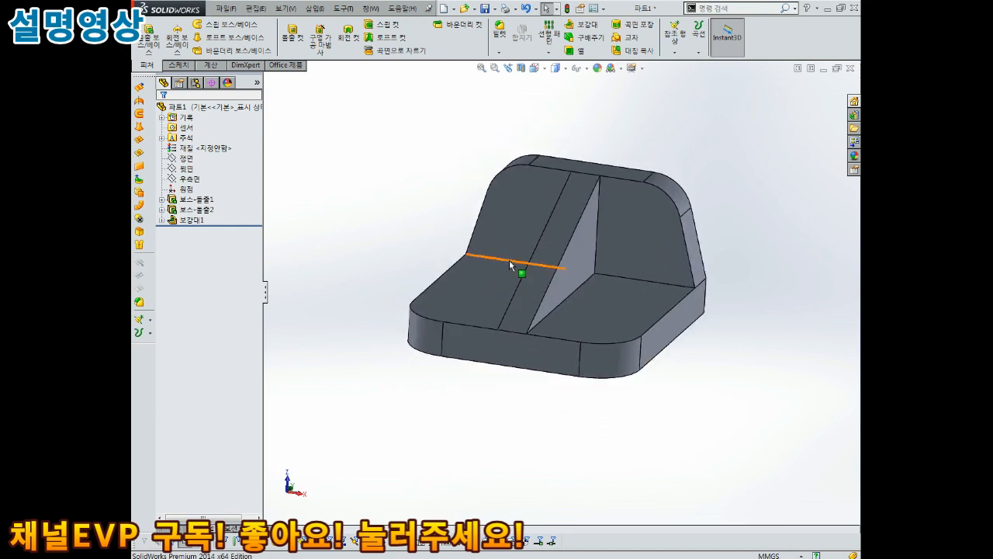
Set up a counterbored hole with custom sizes: 7 mm hole diameter, 11 mm counterbore diameter and 3 mm counterbore depth
{"action": "left_click", "coordinate": [320, 36]}
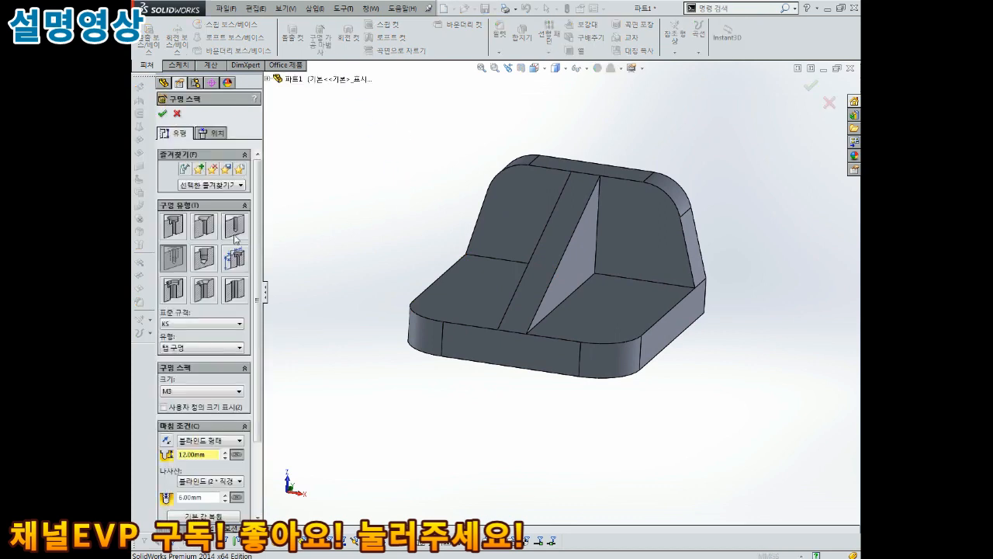
{"action": "left_click", "coordinate": [173, 225]}
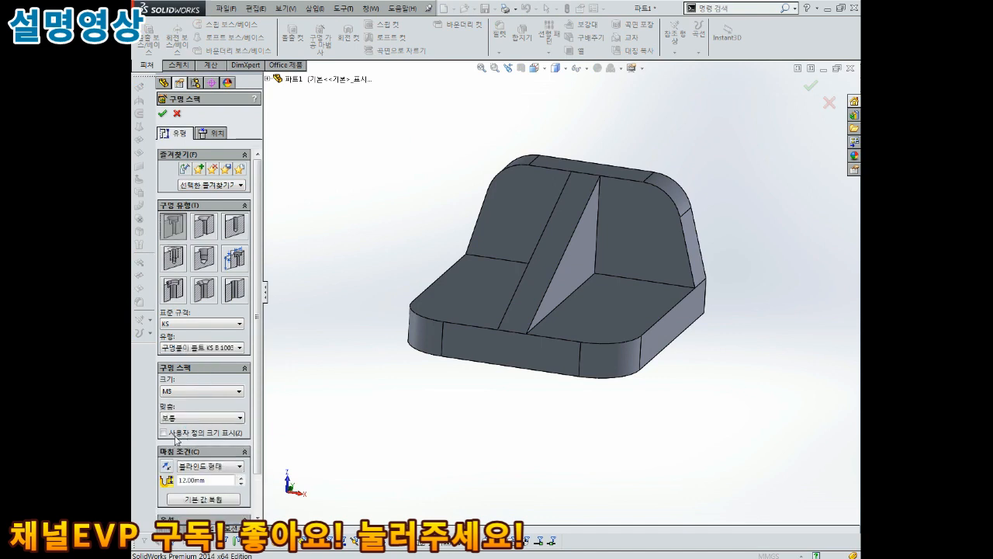
{"action": "left_click", "coordinate": [163, 432]}
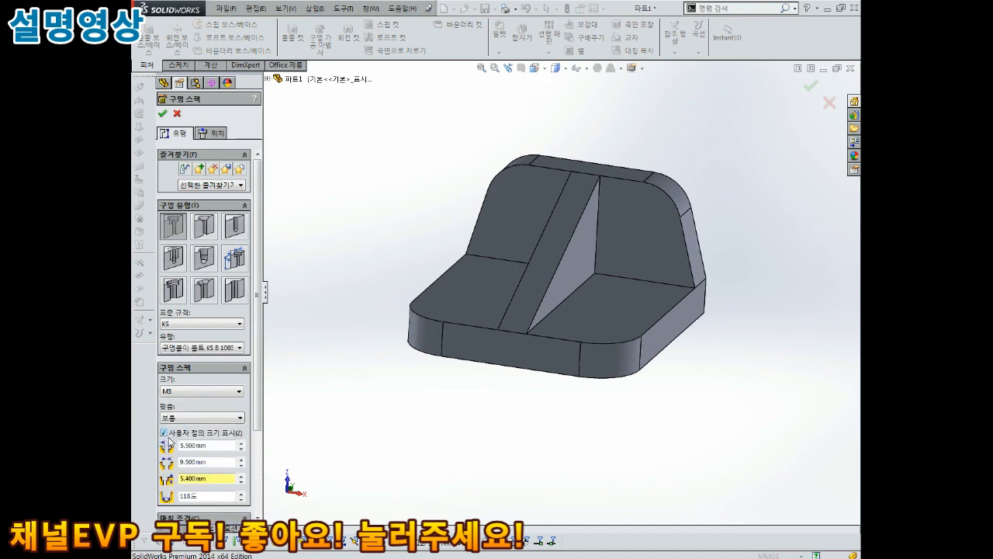
{"action": "left_click", "coordinate": [221, 448]}
{"action": "key", "text": "Return"}
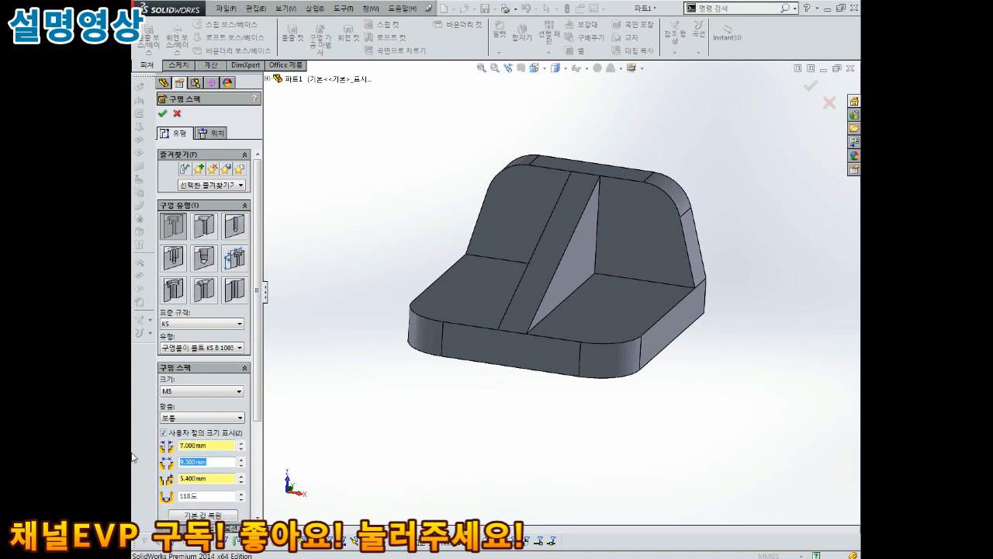
{"action": "type", "text": "11"}
{"action": "key", "text": "Return"}
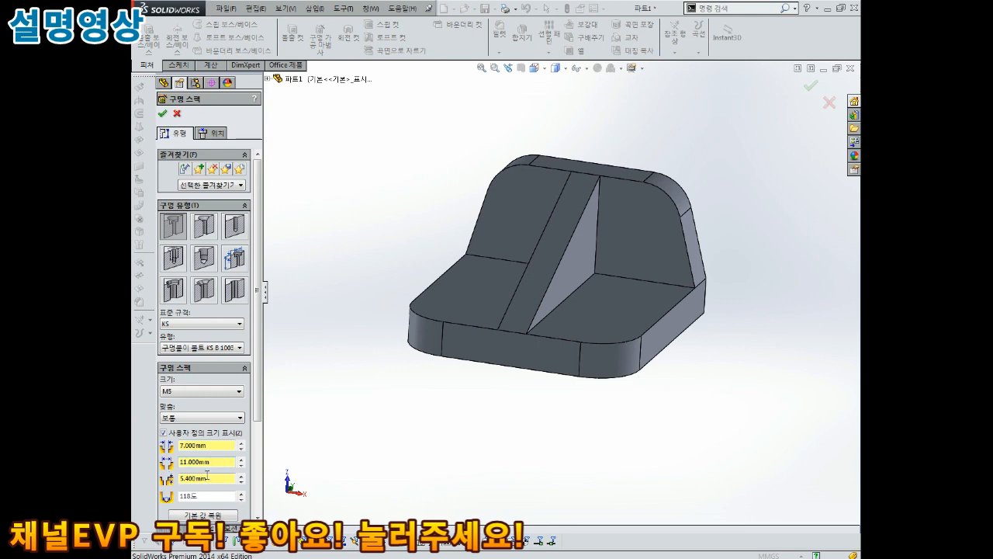
{"action": "left_click", "coordinate": [208, 476]}
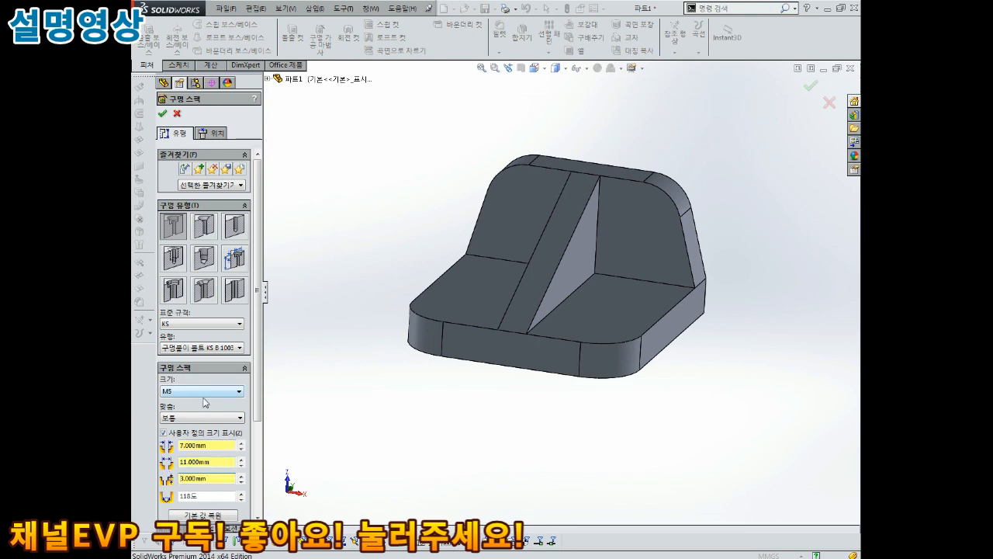
Set the hole's end condition to through all (관통) and place two holes on the plate's upper face, one on each side of the rib
{"action": "scroll", "coordinate": [255, 359], "scroll_direction": "down", "scroll_amount": 4}
{"action": "left_click", "coordinate": [194, 427]}
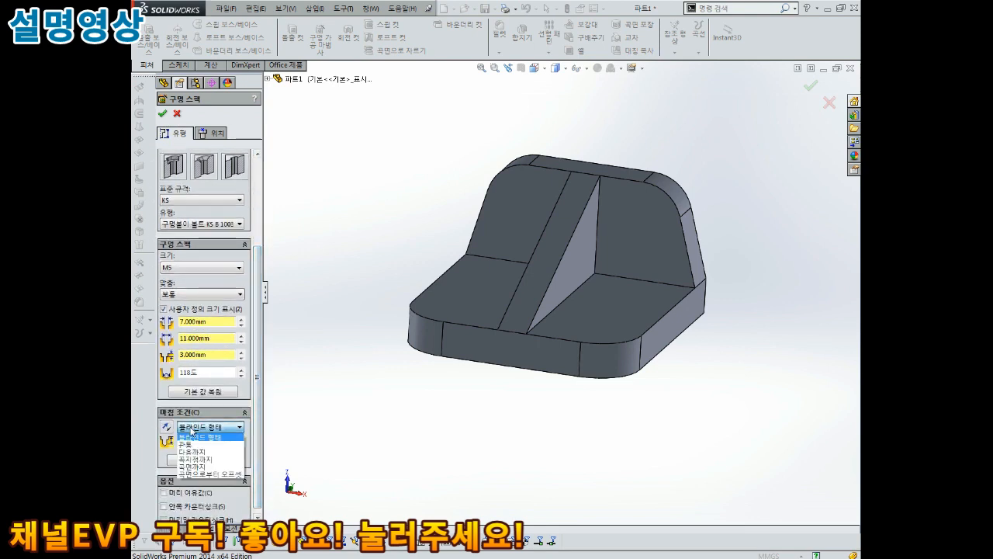
{"action": "left_click", "coordinate": [189, 445]}
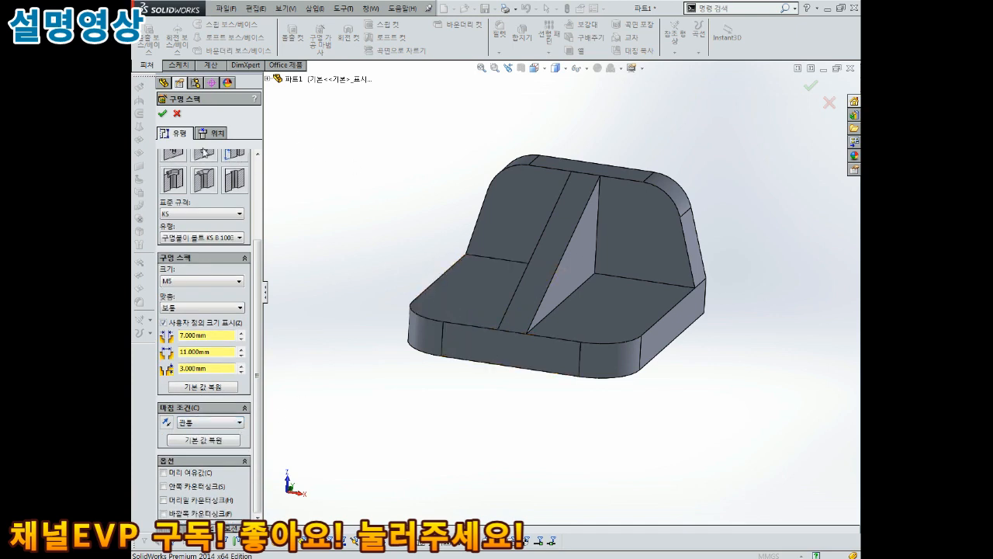
{"action": "left_click", "coordinate": [207, 135]}
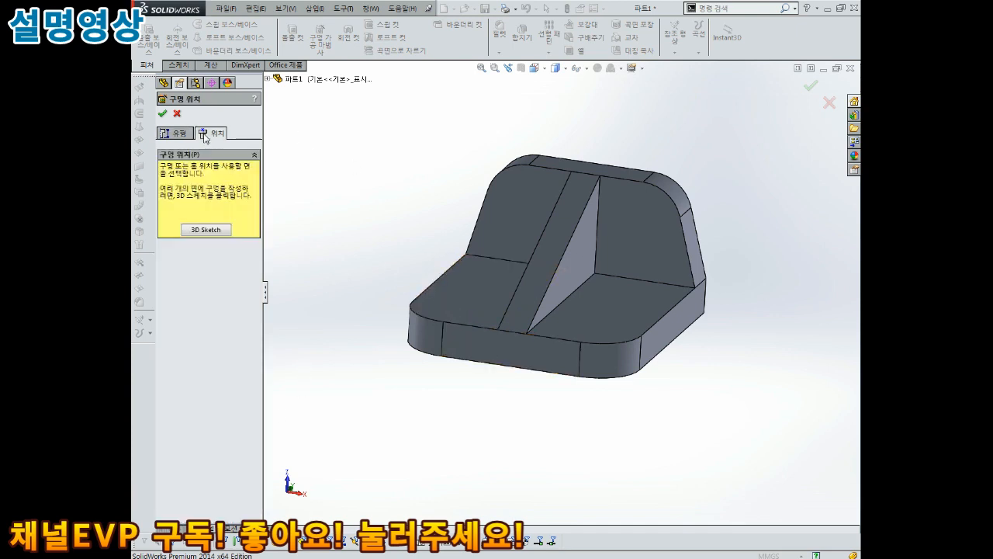
{"action": "left_click", "coordinate": [458, 298]}
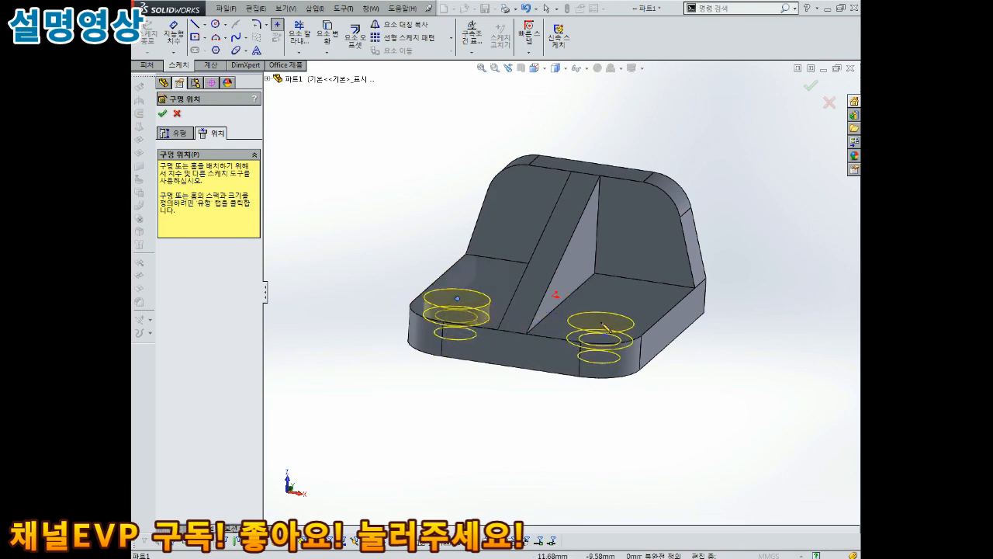
Dimension the distance between the two hole centres as 24 mm
{"action": "key", "text": "ctrl+8"}
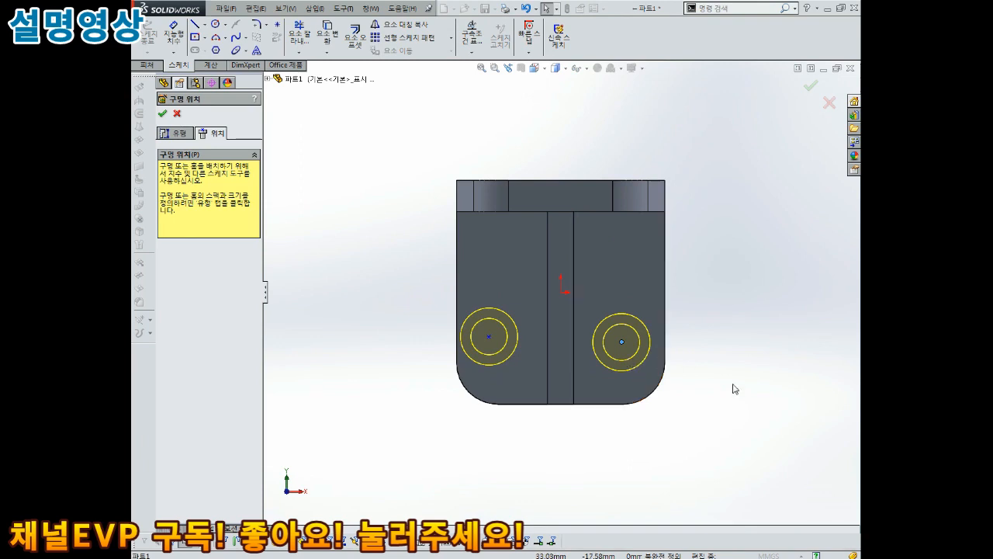
{"action": "right_click_drag", "start_coordinate": [776, 351], "coordinate": [776, 303]}
{"action": "left_click", "coordinate": [489, 339]}
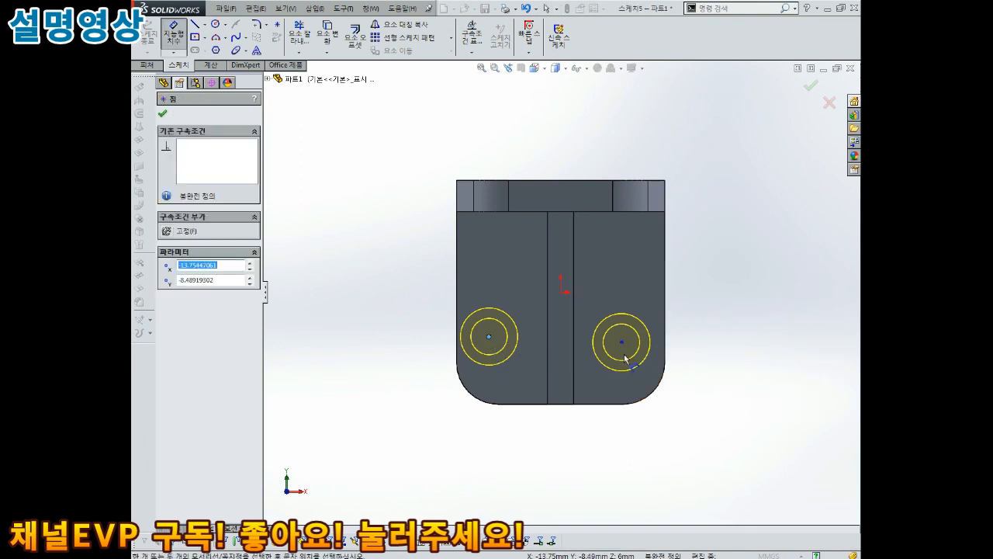
{"action": "left_click", "coordinate": [622, 342]}
{"action": "left_click", "coordinate": [579, 436]}
{"action": "type", "text": "24.00mm"}
{"action": "key", "text": "Return"}
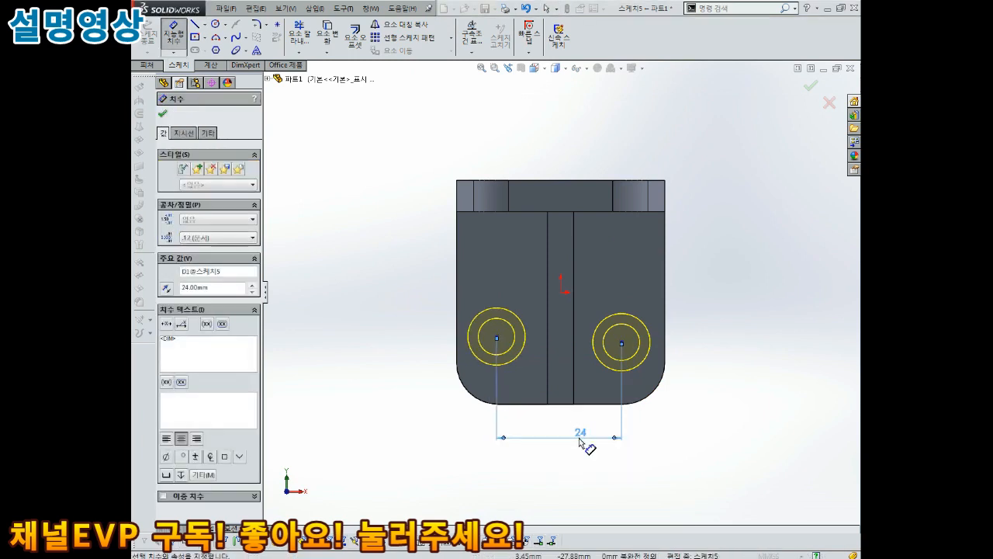
Dimension the left hole centre 12 mm horizontally from the origin
{"action": "left_click", "coordinate": [497, 339]}
{"action": "left_click", "coordinate": [561, 291]}
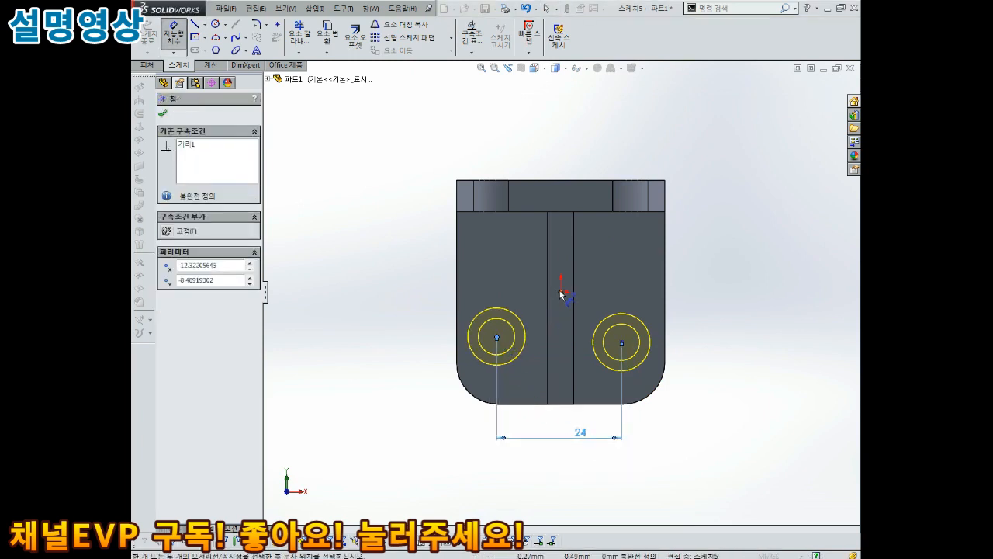
{"action": "left_click", "coordinate": [540, 425]}
{"action": "type", "text": "12"}
{"action": "key", "text": "Return"}
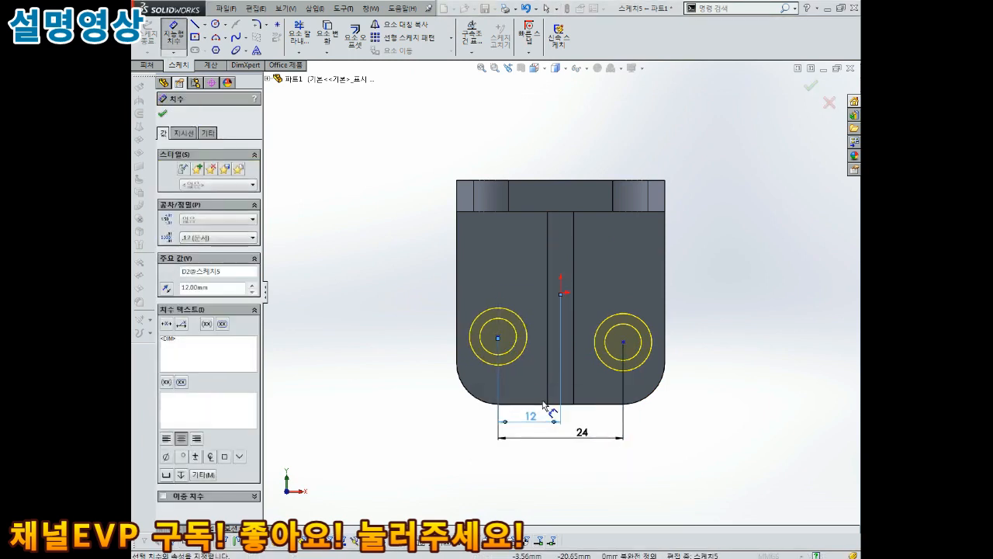
{"action": "scroll", "coordinate": [497, 419], "scroll_direction": "down", "scroll_amount": 3}
{"action": "left_click", "coordinate": [499, 274]}
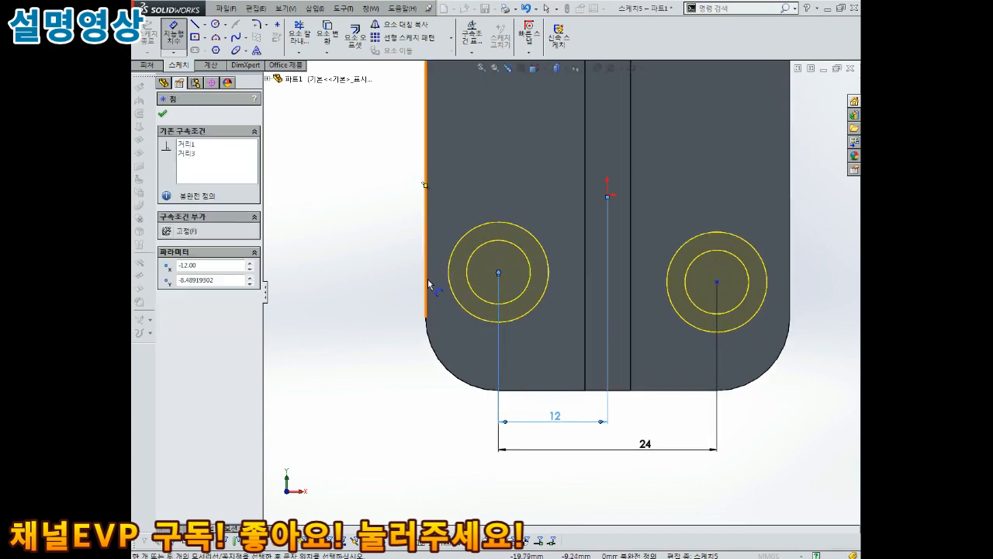
{"action": "left_click", "coordinate": [427, 230]}
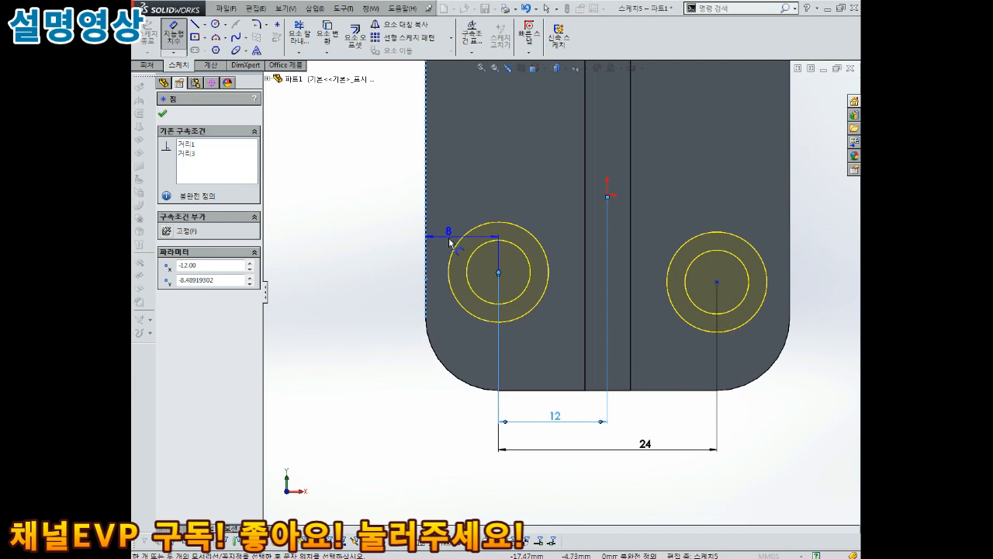
{"action": "key", "text": "Escape"}
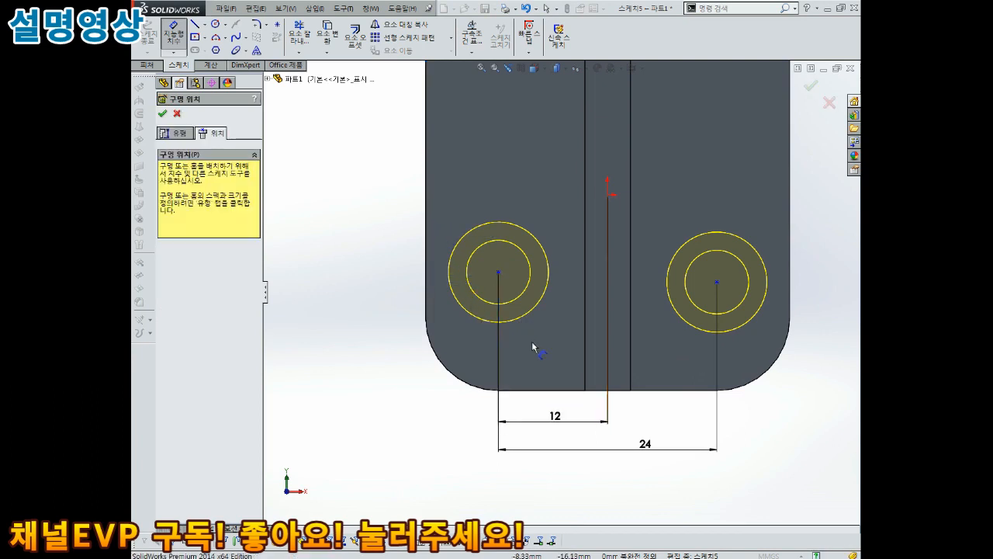
Dimension the left hole centre 8 mm from the plate's front edge
{"action": "right_click_drag", "start_coordinate": [532, 342], "coordinate": [514, 287]}
{"action": "left_click", "coordinate": [499, 272]}
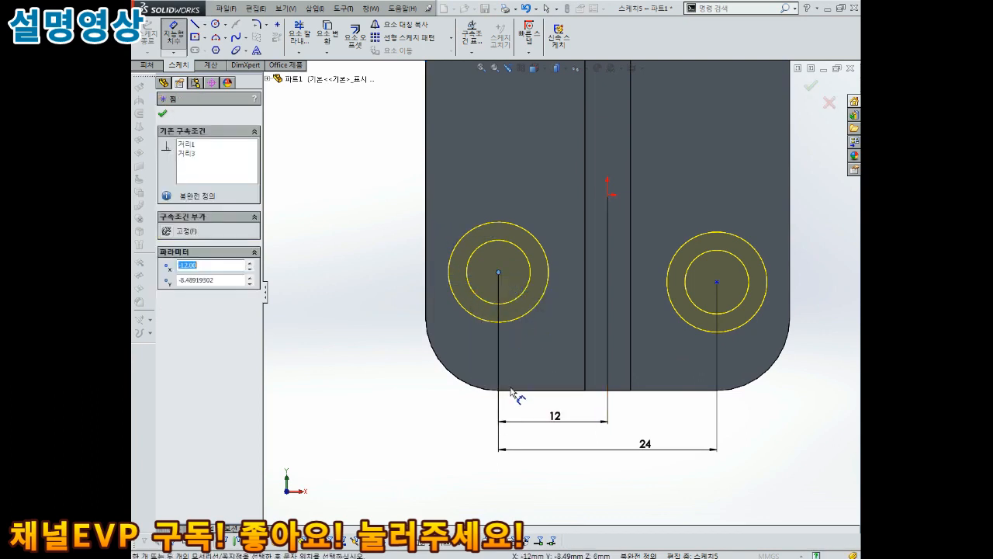
{"action": "left_click", "coordinate": [516, 390]}
{"action": "left_click", "coordinate": [347, 332]}
{"action": "type", "text": "8"}
{"action": "key", "text": "Return"}
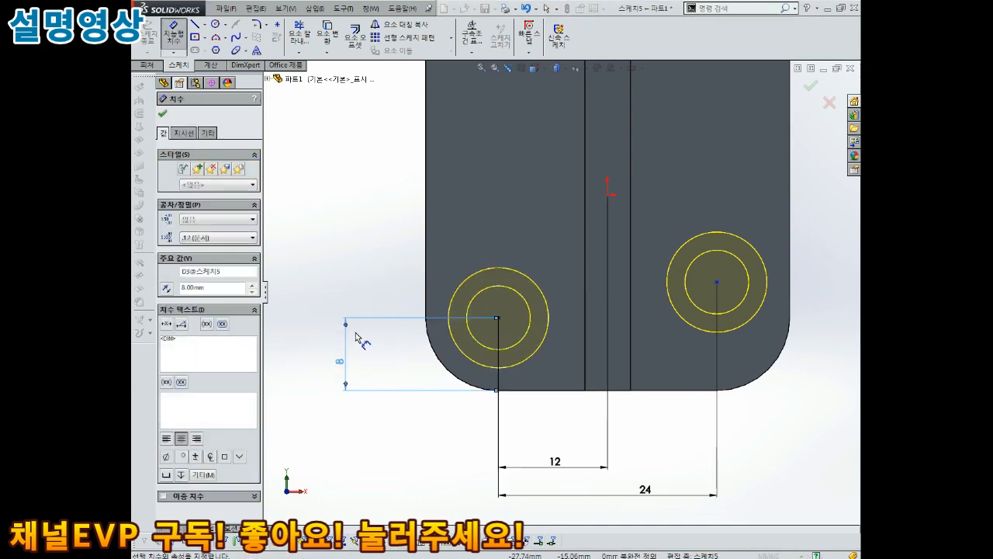
Align the right hole centre horizontally with the left one and finish the plate's counterbored holes
{"action": "left_click", "coordinate": [717, 282]}
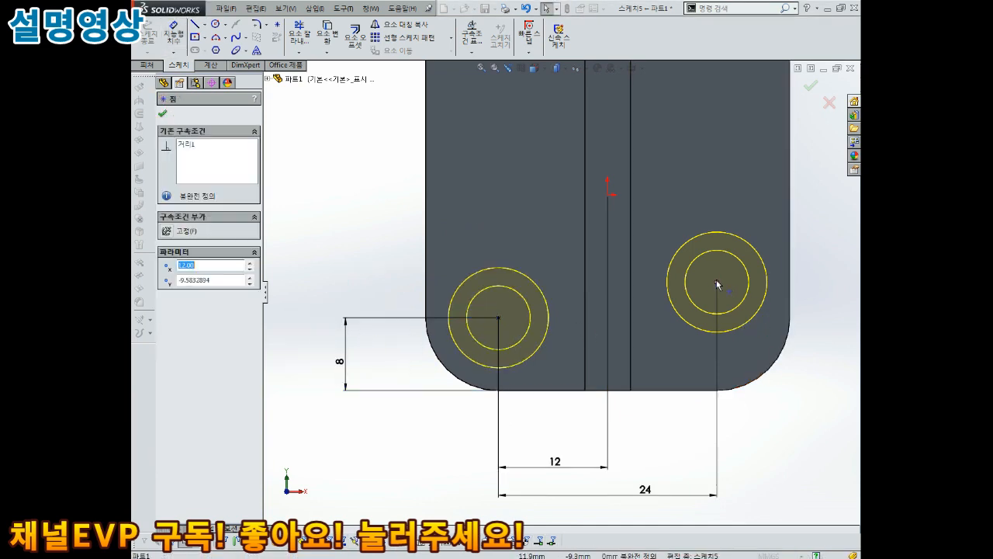
{"action": "left_click", "coordinate": [498, 317], "text": "ctrl"}
{"action": "left_click", "coordinate": [166, 302]}
{"action": "key", "text": "Escape"}
{"action": "scroll", "coordinate": [563, 311], "scroll_direction": "up", "scroll_amount": 3}
{"action": "middle_click_drag", "start_coordinate": [563, 311], "coordinate": [596, 198]}
{"action": "key", "text": "ctrl+8"}
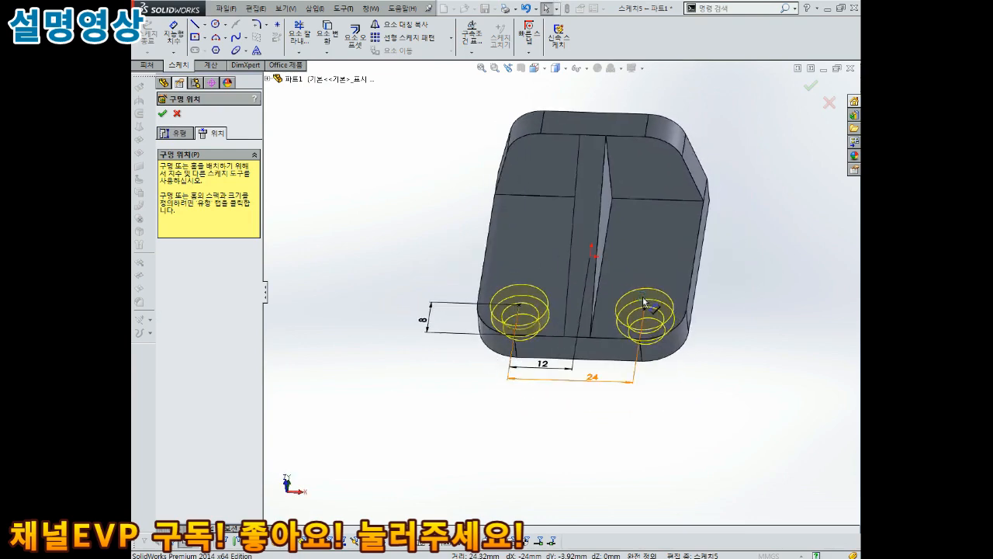
{"action": "key", "text": "Escape"}
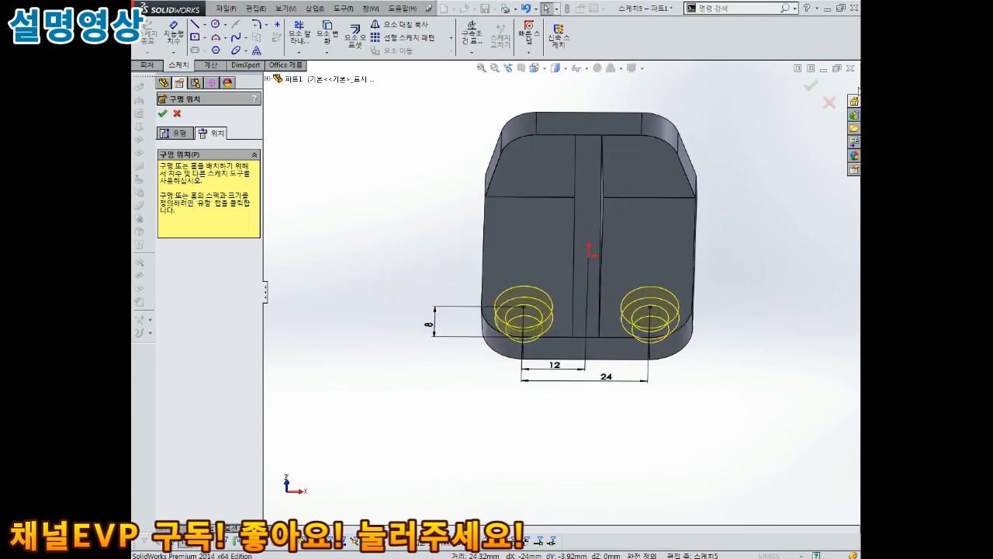
{"action": "left_click", "coordinate": [812, 87]}
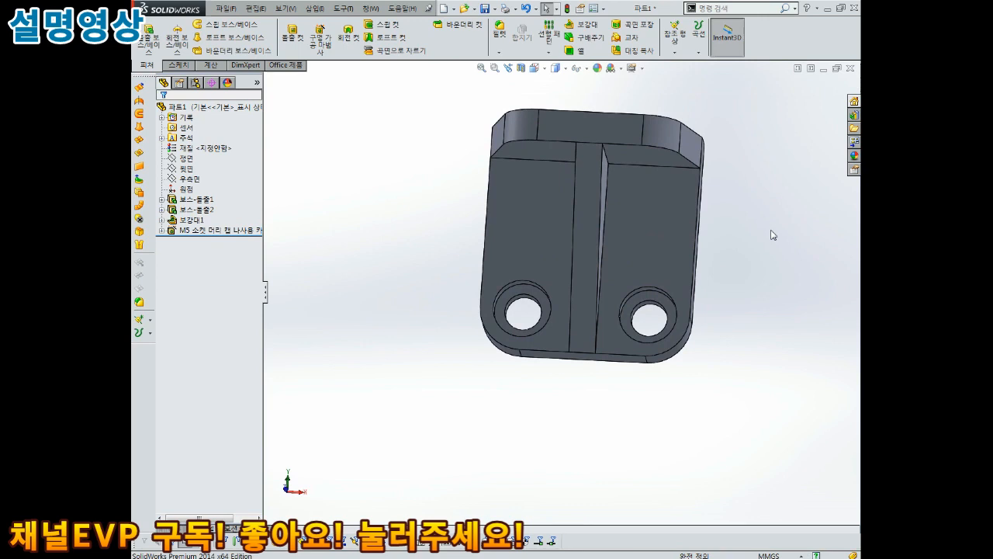
Set up another through-all counterbored hole with a 6 mm hole diameter and a 10 mm counterbore diameter
{"action": "middle_click_drag", "start_coordinate": [773, 234], "coordinate": [687, 112]}
{"action": "left_click", "coordinate": [322, 43]}
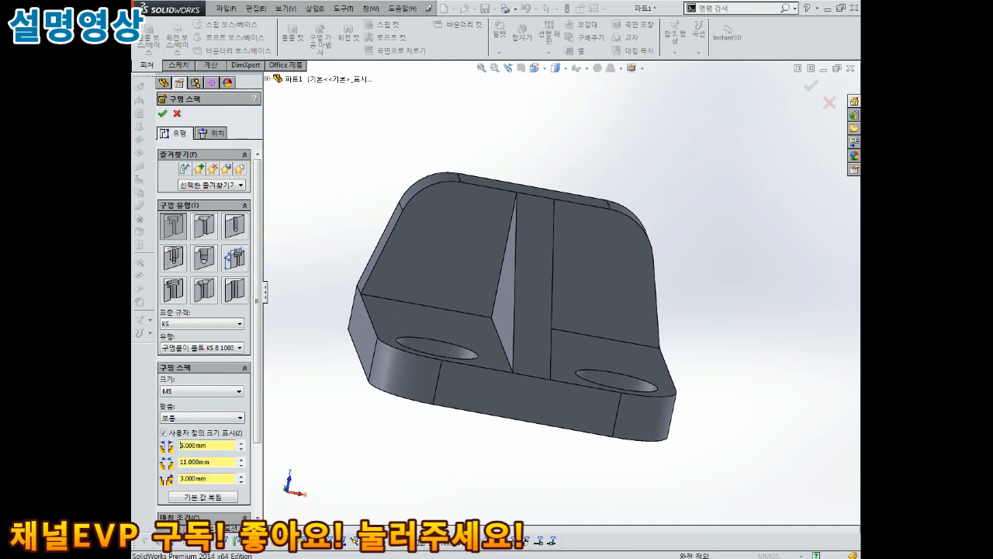
{"action": "left_click", "coordinate": [215, 462]}
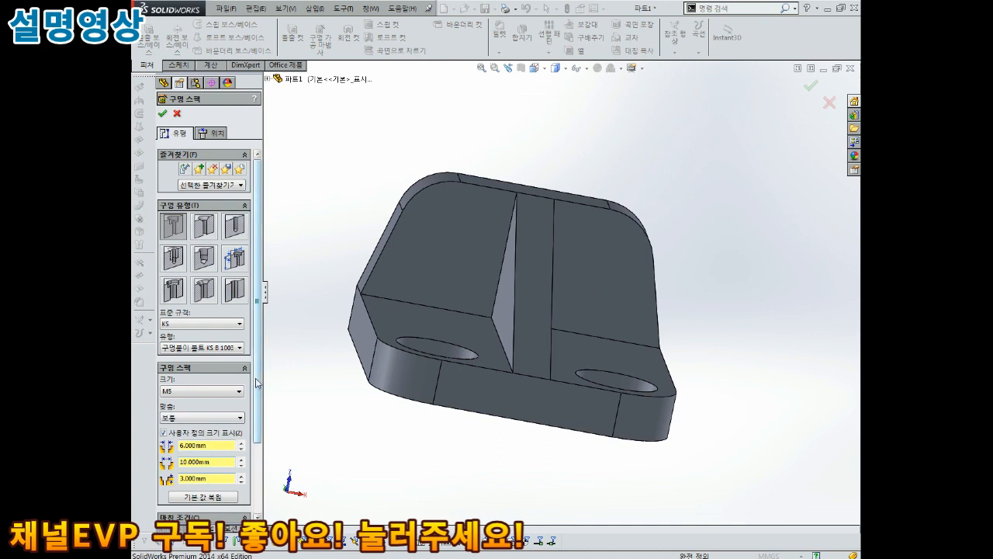
{"action": "scroll", "coordinate": [258, 311], "scroll_direction": "down", "scroll_amount": 2}
{"action": "middle_click_drag", "start_coordinate": [337, 366], "coordinate": [378, 327]}
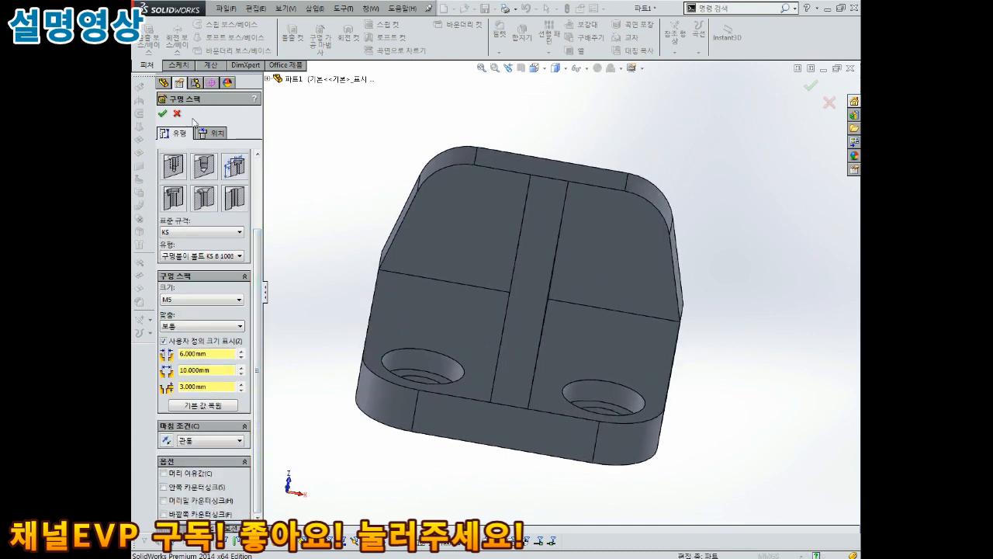
Place two of the counterbored holes on the upright's front face, one on each side of the rib
{"action": "left_click", "coordinate": [211, 133]}
{"action": "left_click", "coordinate": [460, 202]}
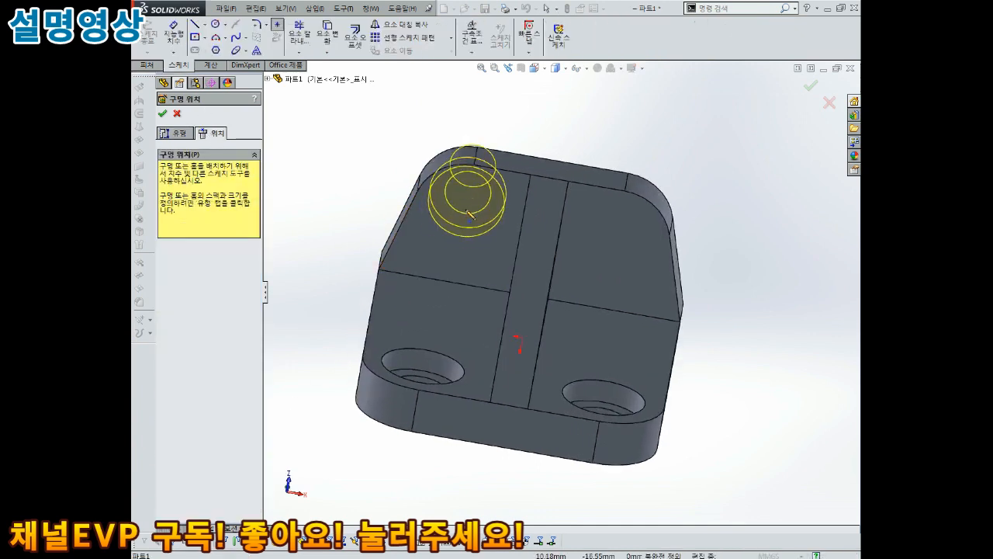
{"action": "left_click", "coordinate": [466, 209]}
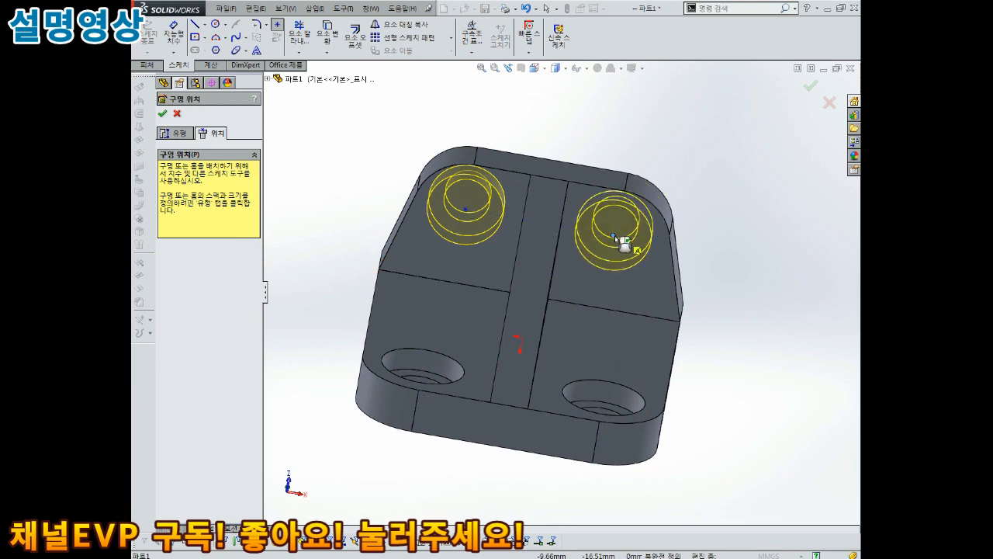
{"action": "left_click", "coordinate": [613, 235]}
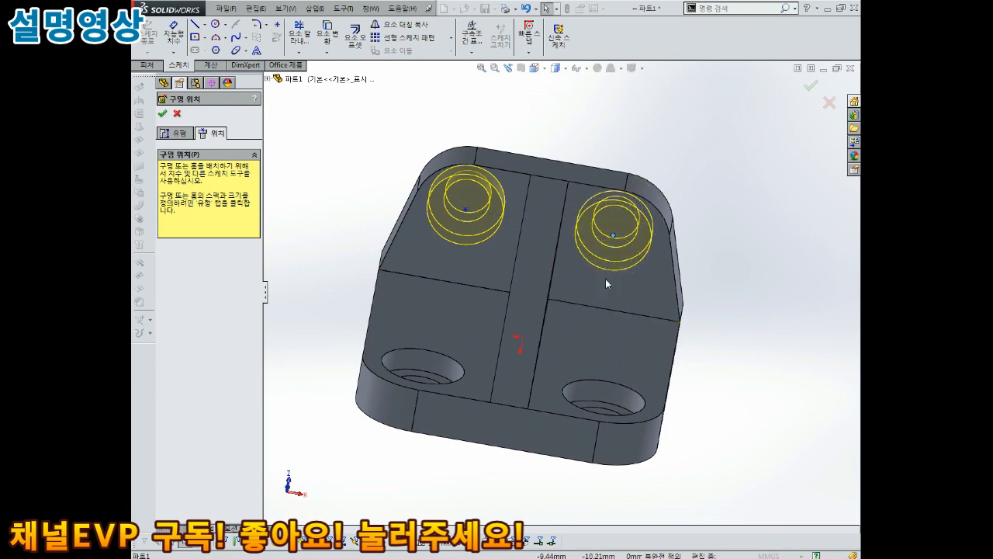
Make one upright hole's centre concentric (동심) with the rounded corner edge nearest to it
{"action": "key", "text": "ctrl+8"}
{"action": "key", "text": "ctrl+8"}
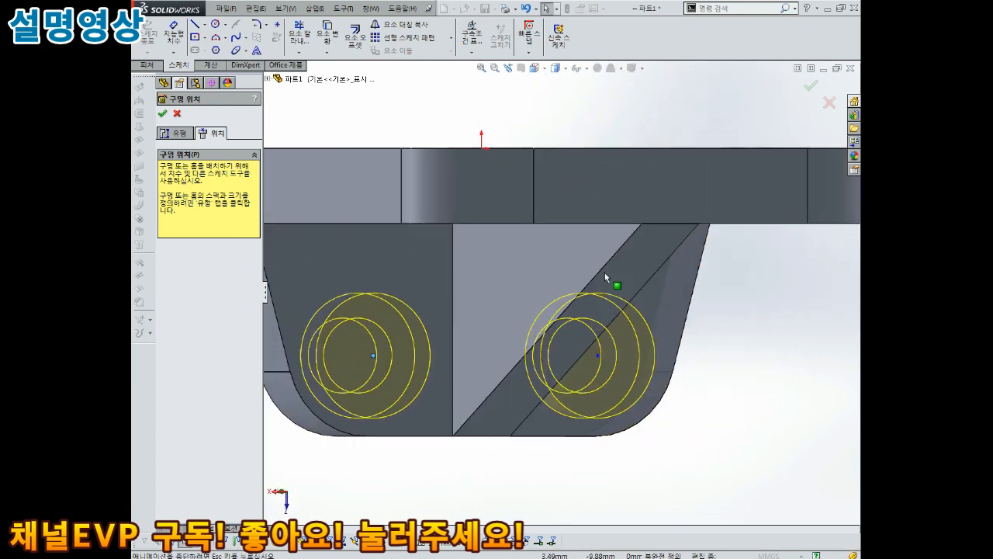
{"action": "key", "text": "ctrl+8"}
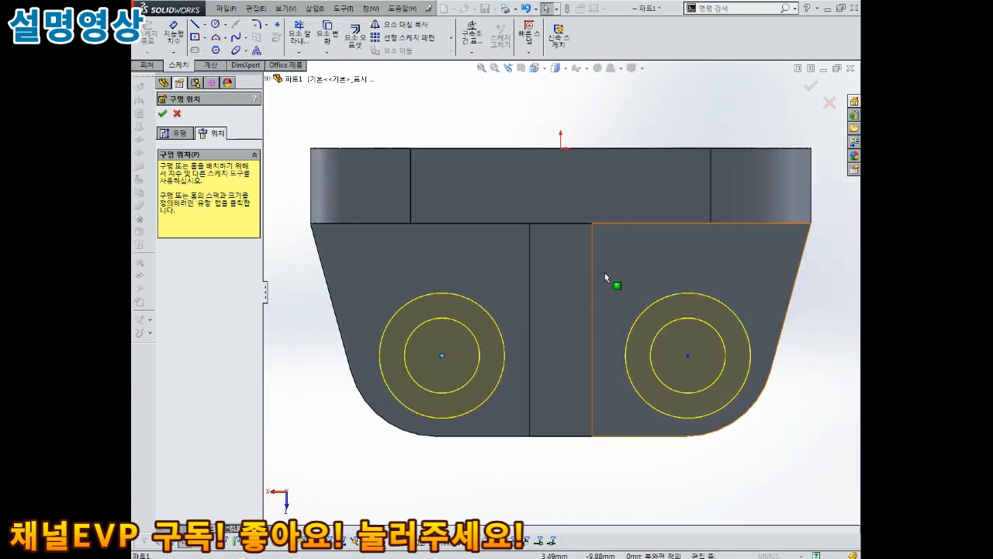
{"action": "scroll", "coordinate": [588, 423], "scroll_direction": "up", "scroll_amount": 2}
{"action": "scroll", "coordinate": [586, 408], "scroll_direction": "down", "scroll_amount": 2}
{"action": "scroll", "coordinate": [588, 411], "scroll_direction": "down", "scroll_amount": 2}
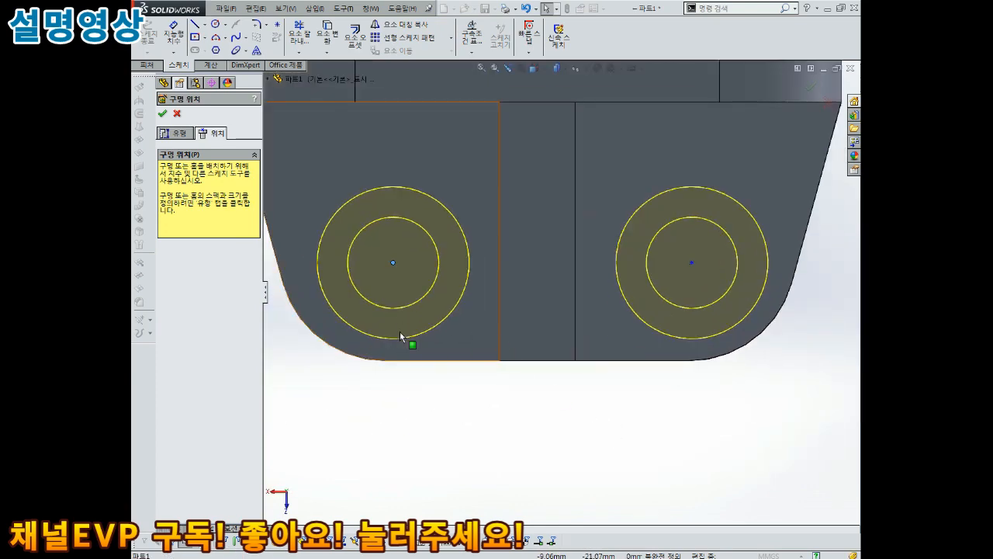
{"action": "left_click", "coordinate": [393, 262]}
{"action": "left_click", "coordinate": [326, 344], "text": "ctrl"}
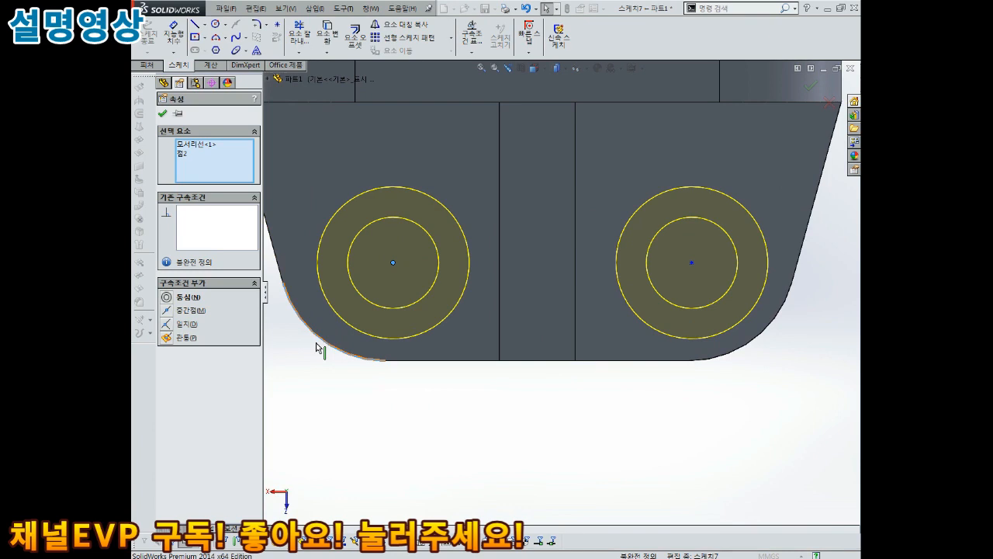
{"action": "left_click", "coordinate": [169, 298]}
{"action": "key", "text": "Escape"}
Make the other upright hole's centre concentric (동심) with the rounded corner edge on its own side
{"action": "left_click", "coordinate": [692, 262]}
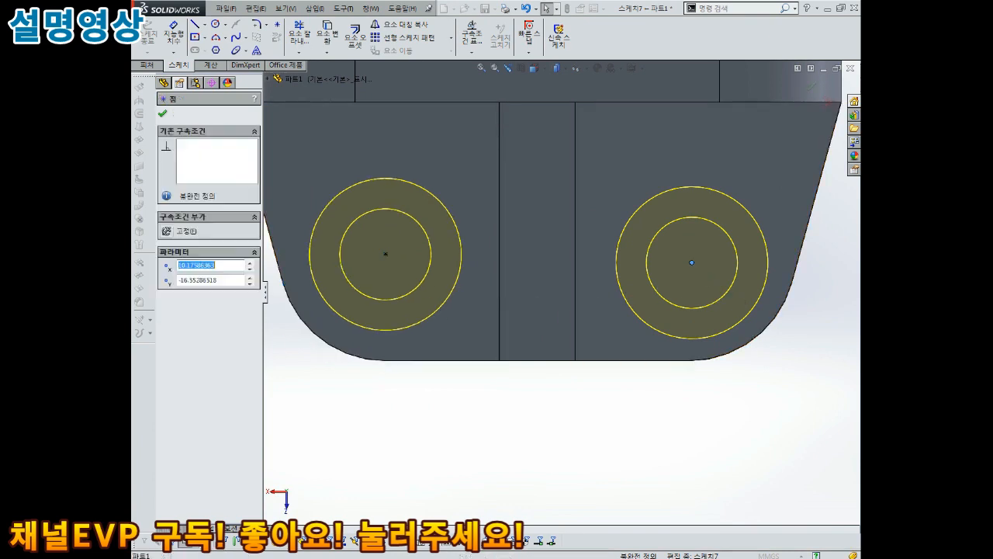
{"action": "left_click", "coordinate": [757, 344], "text": "ctrl"}
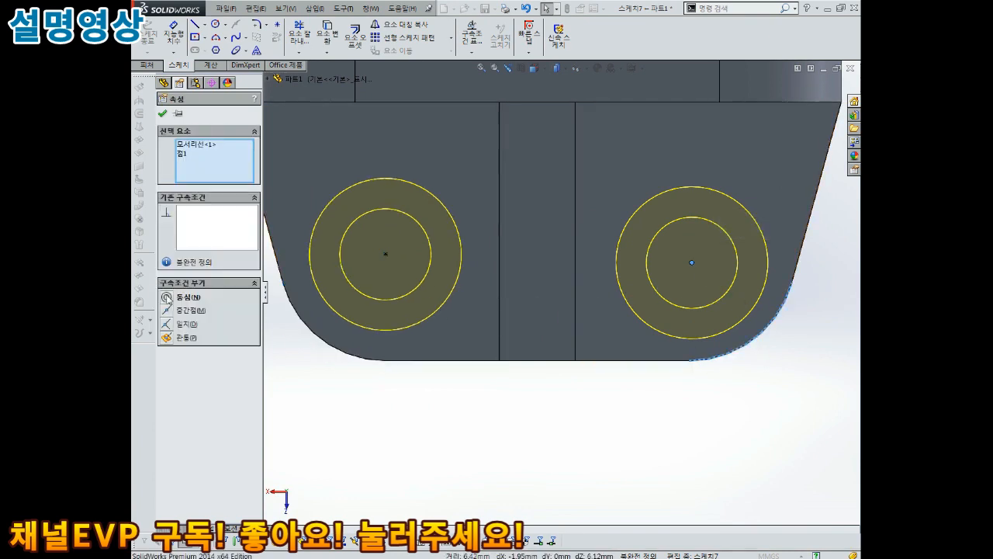
{"action": "left_click", "coordinate": [169, 298]}
{"action": "key", "text": "Escape"}
Check the spacing between the two upright hole centres without adding a dimension, and finish the upright's counterbored holes
{"action": "scroll", "coordinate": [302, 296], "scroll_direction": "up", "scroll_amount": 2}
{"action": "left_click", "coordinate": [174, 33]}
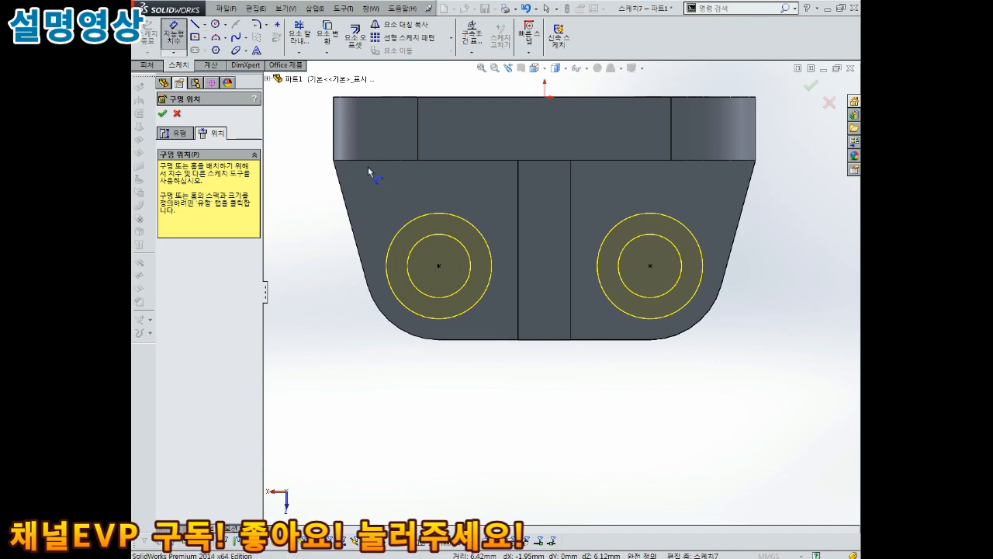
{"action": "left_click", "coordinate": [439, 267]}
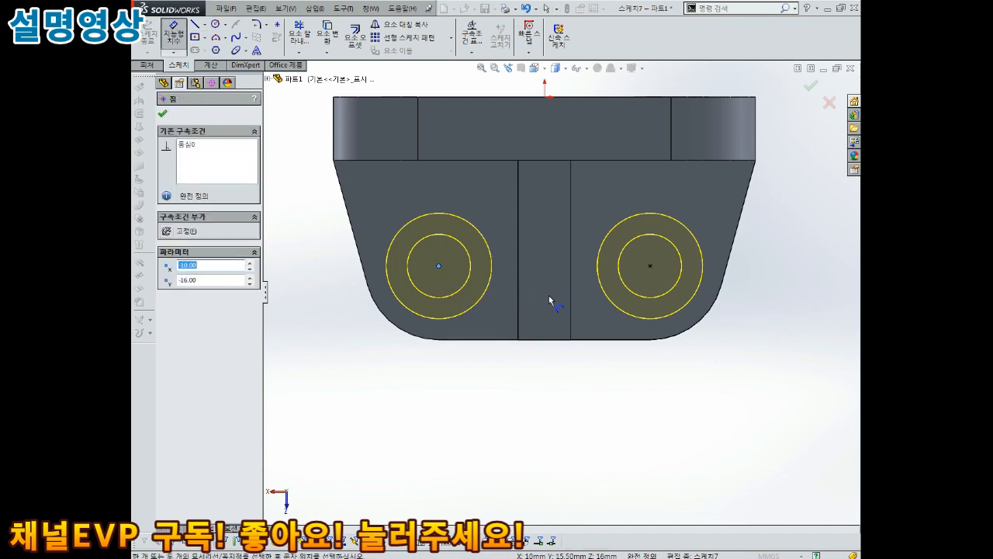
{"action": "left_click", "coordinate": [650, 266]}
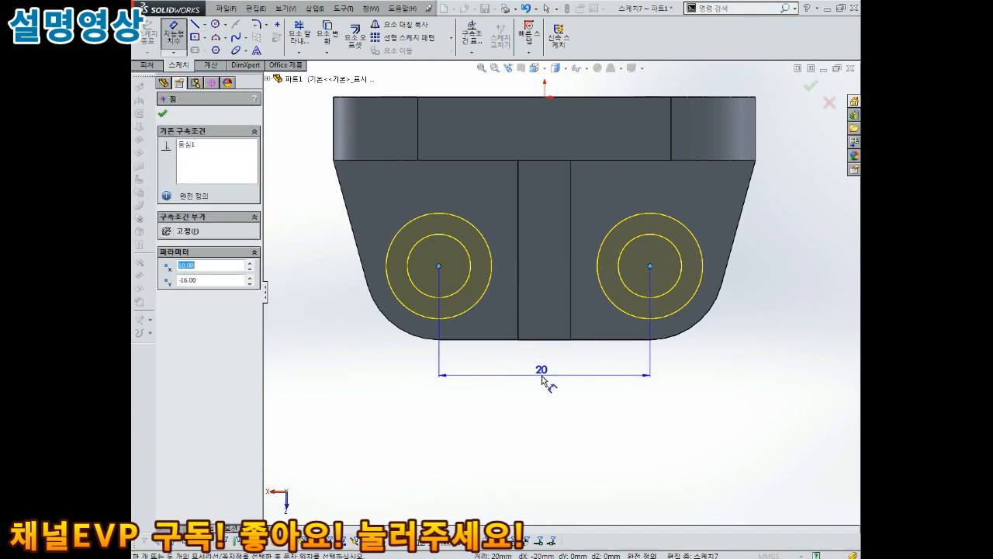
{"action": "key", "text": "Escape"}
{"action": "scroll", "coordinate": [541, 375], "scroll_direction": "up", "scroll_amount": 2}
{"action": "middle_click_drag", "start_coordinate": [542, 375], "coordinate": [612, 345]}
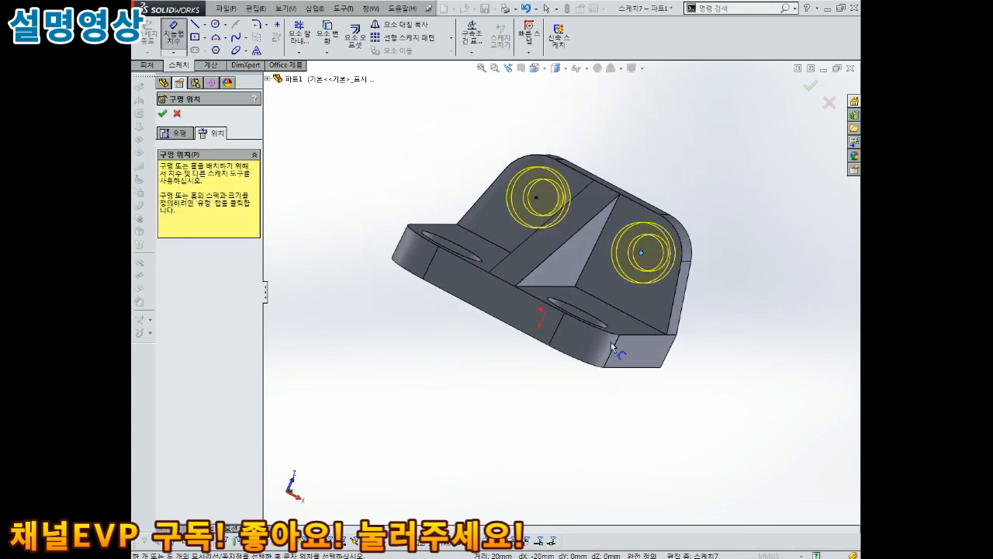
{"action": "left_click", "coordinate": [810, 84]}
{"action": "middle_click_drag", "start_coordinate": [714, 184], "coordinate": [674, 208]}
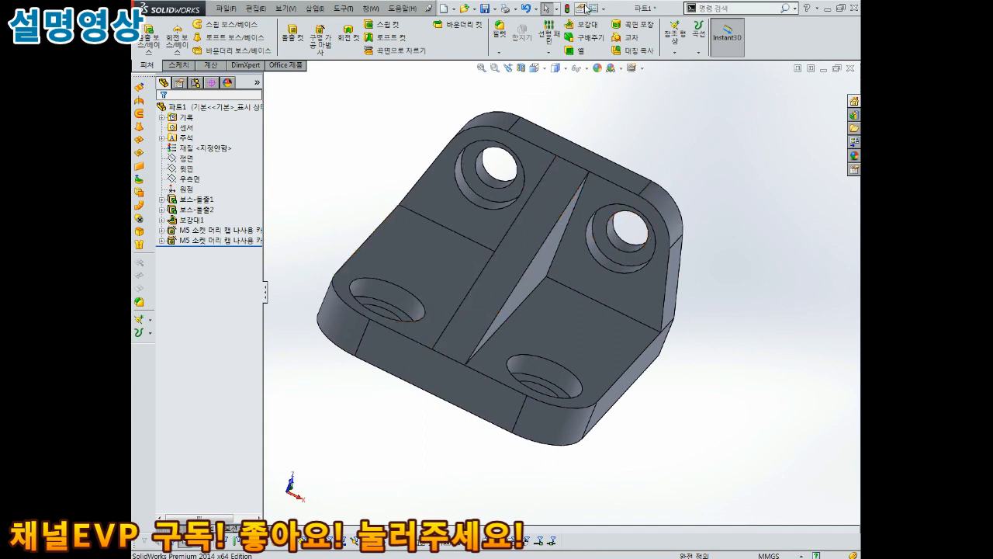
Set up a 1 mm fillet on one side of the rib, covering its edges with the upright and plate and the adjoining upright-to-plate edge
{"action": "left_click", "coordinate": [499, 31]}
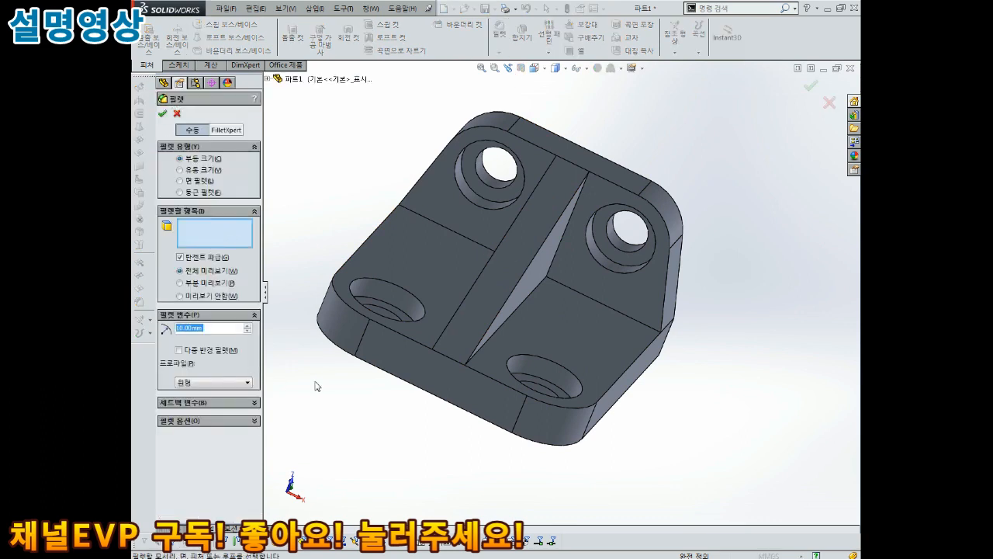
{"action": "type", "text": "1"}
{"action": "key", "text": "Return"}
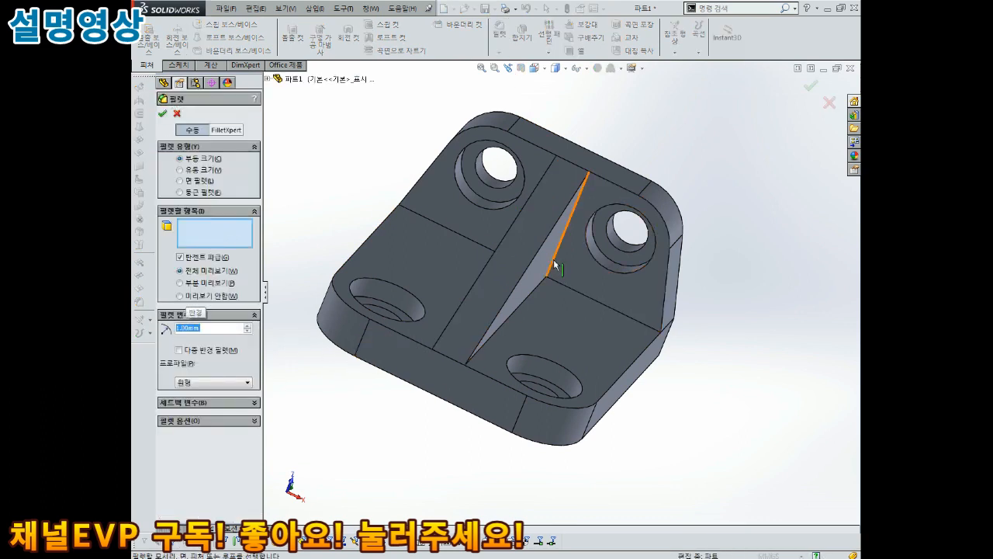
{"action": "left_click", "coordinate": [530, 297]}
{"action": "left_click", "coordinate": [579, 291]}
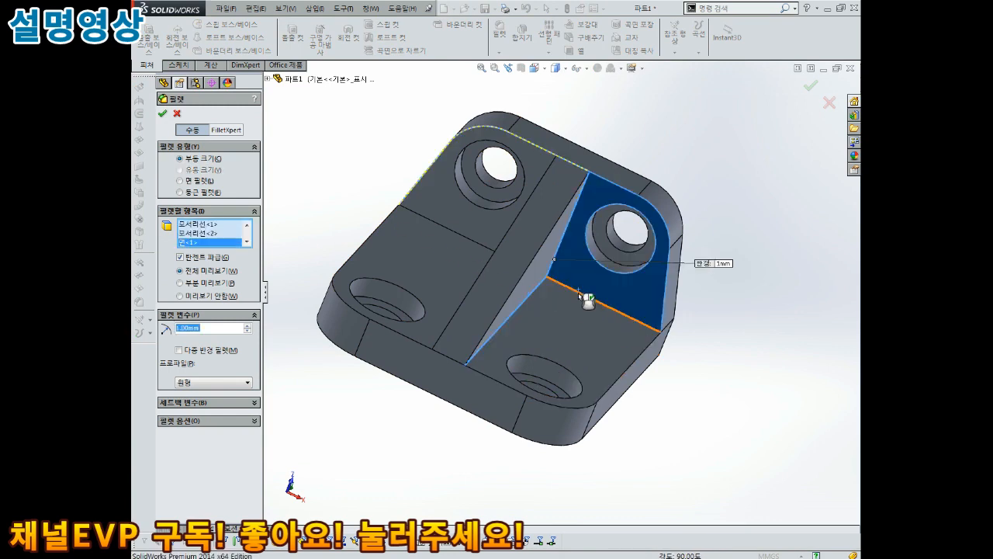
{"action": "left_click", "coordinate": [580, 292]}
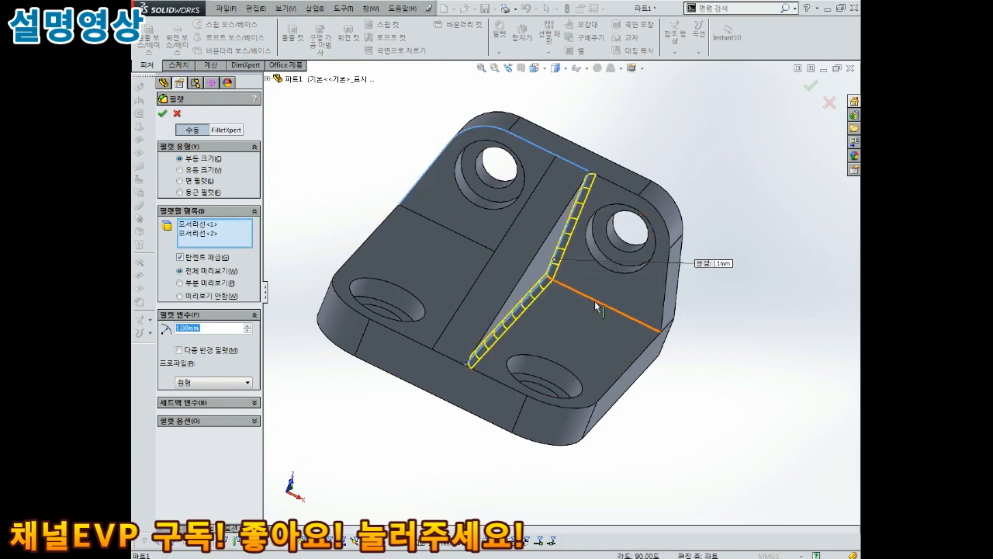
{"action": "left_click", "coordinate": [594, 300]}
{"action": "middle_click_drag", "start_coordinate": [595, 300], "coordinate": [562, 312]}
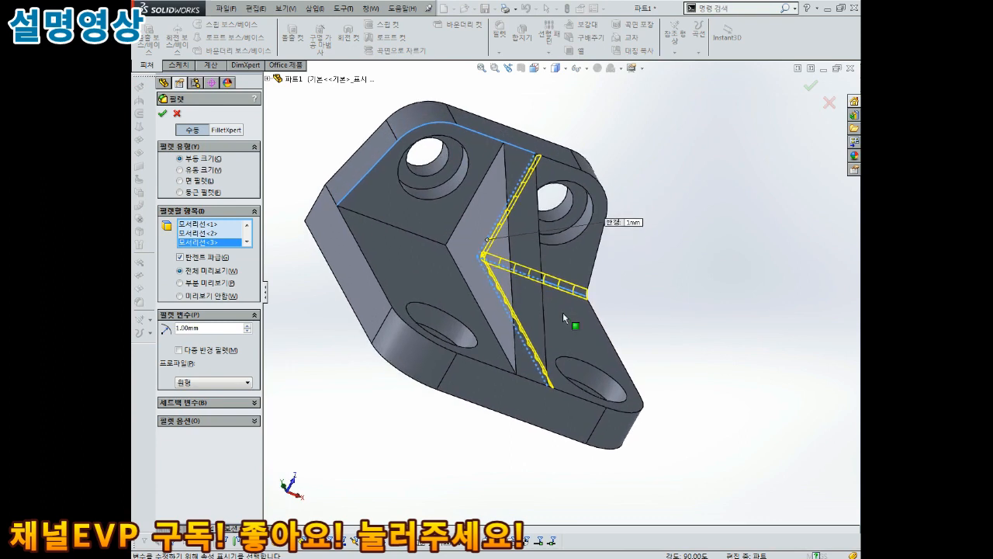
Include the three matching inner edges on the rib's other side and finish the 1 mm fillet
{"action": "left_click", "coordinate": [455, 223]}
{"action": "left_click", "coordinate": [458, 229]}
{"action": "left_click", "coordinate": [458, 231]}
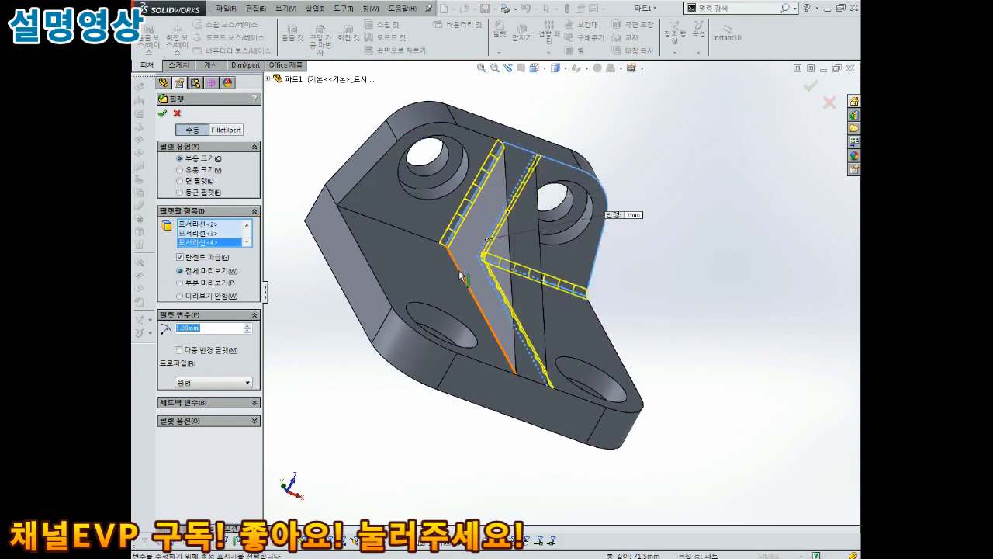
{"action": "left_click", "coordinate": [456, 261]}
{"action": "left_click", "coordinate": [407, 236]}
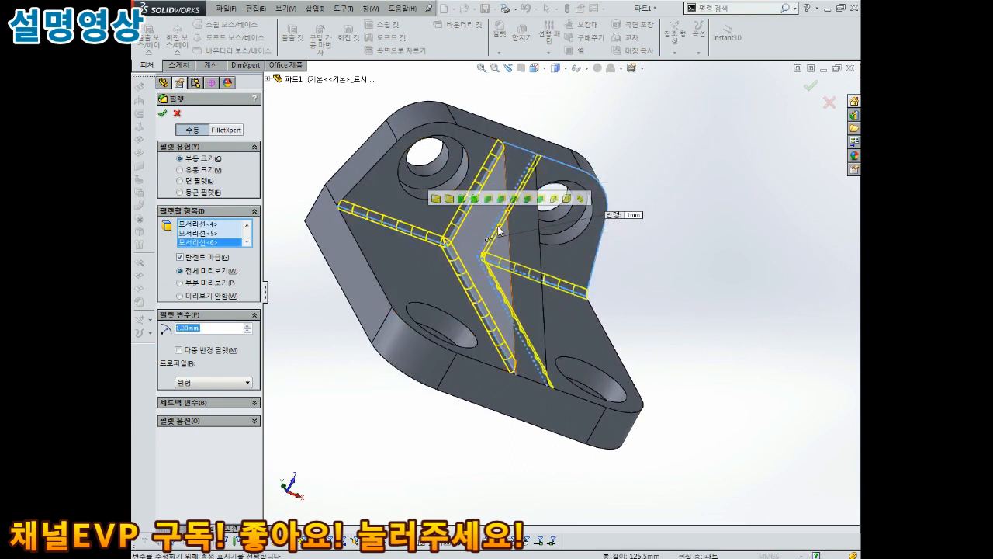
{"action": "middle_click_drag", "start_coordinate": [406, 237], "coordinate": [464, 231]}
{"action": "left_click", "coordinate": [162, 115]}
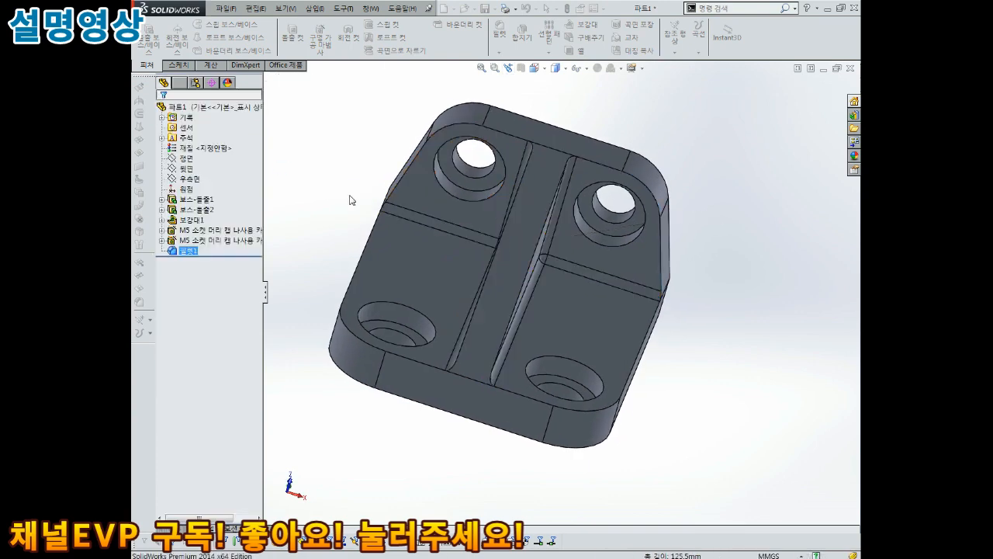
Fillet the outer edge loop of the upright's front face and the plate's top face by 1 mm, including both rib ends
{"action": "middle_click_drag", "start_coordinate": [488, 322], "coordinate": [505, 171]}
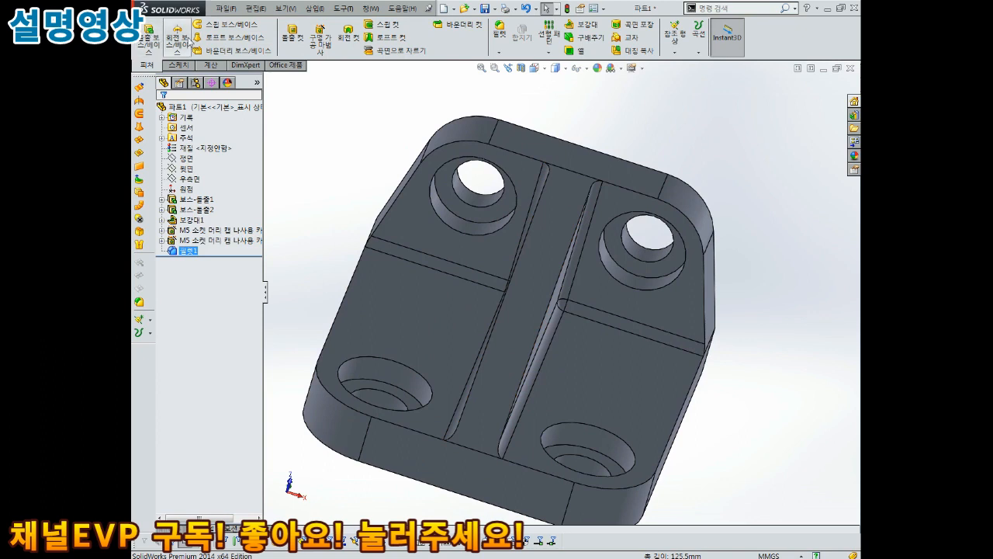
{"action": "left_click", "coordinate": [500, 31]}
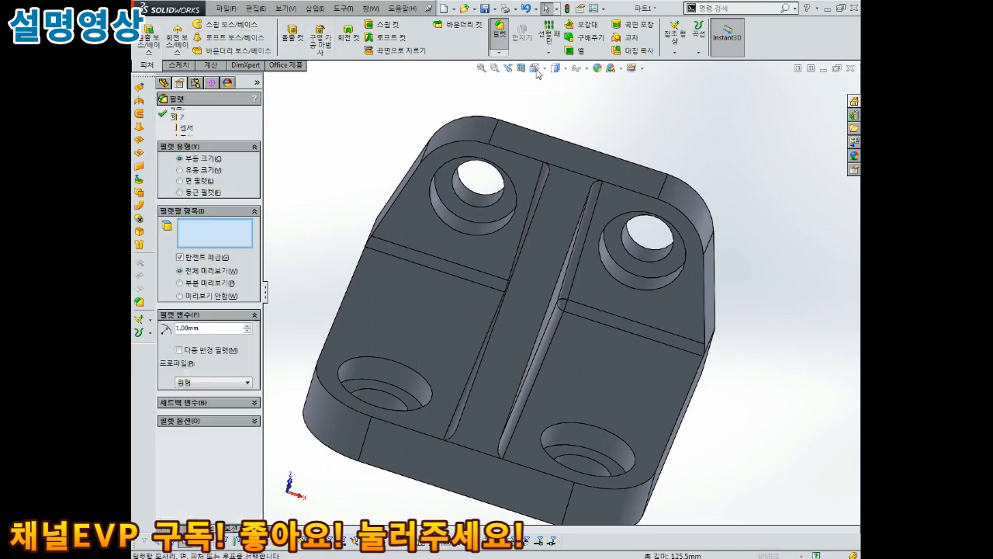
{"action": "left_click", "coordinate": [537, 163]}
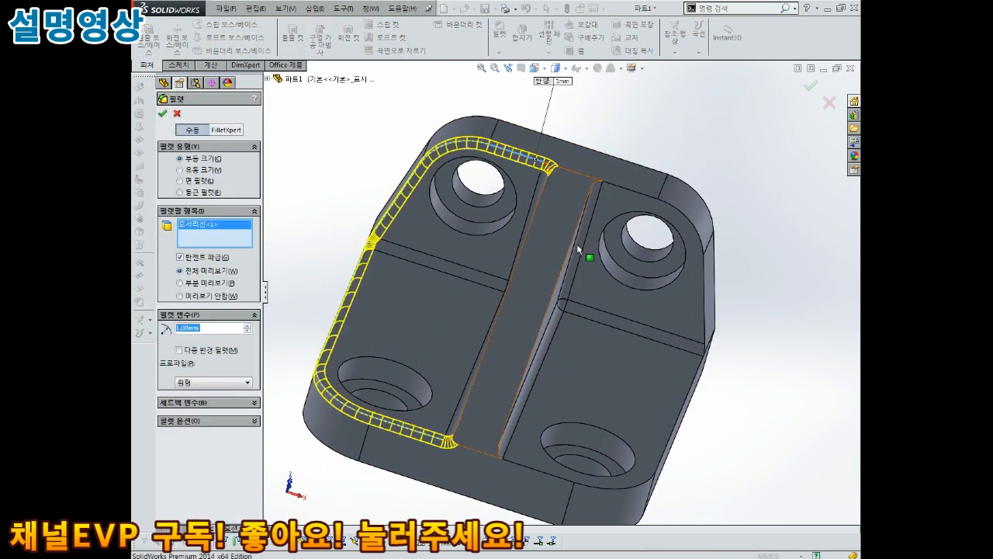
{"action": "left_click", "coordinate": [627, 190]}
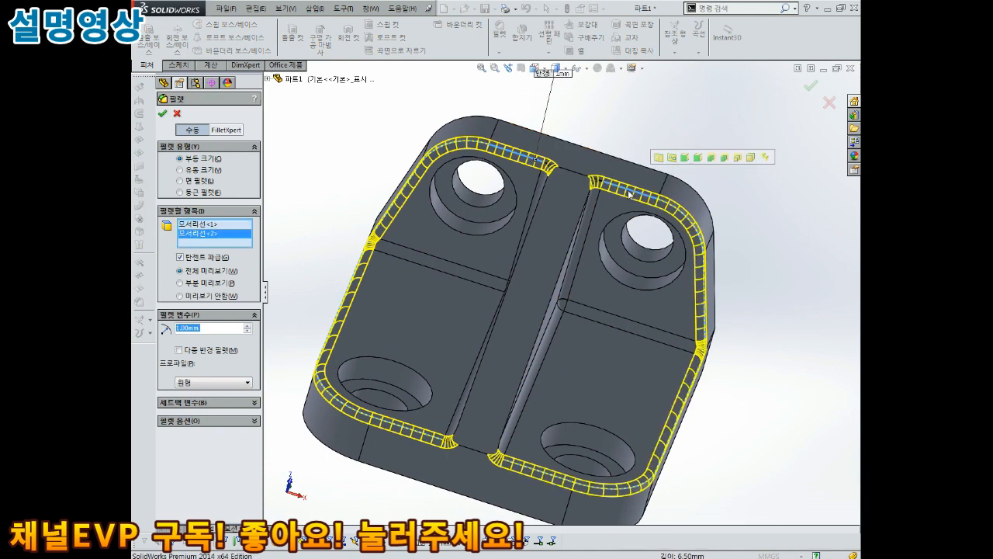
{"action": "left_click", "coordinate": [572, 173]}
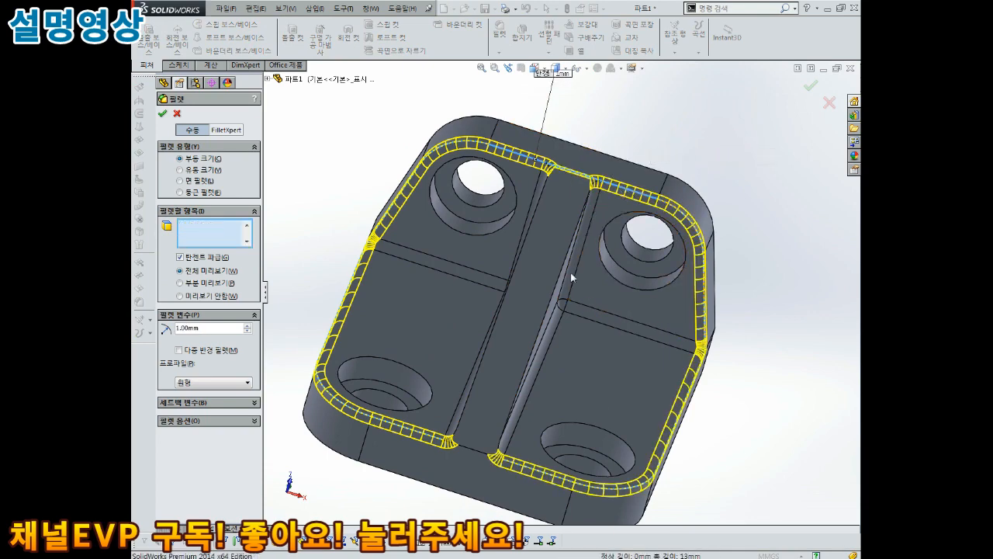
{"action": "left_click", "coordinate": [478, 455]}
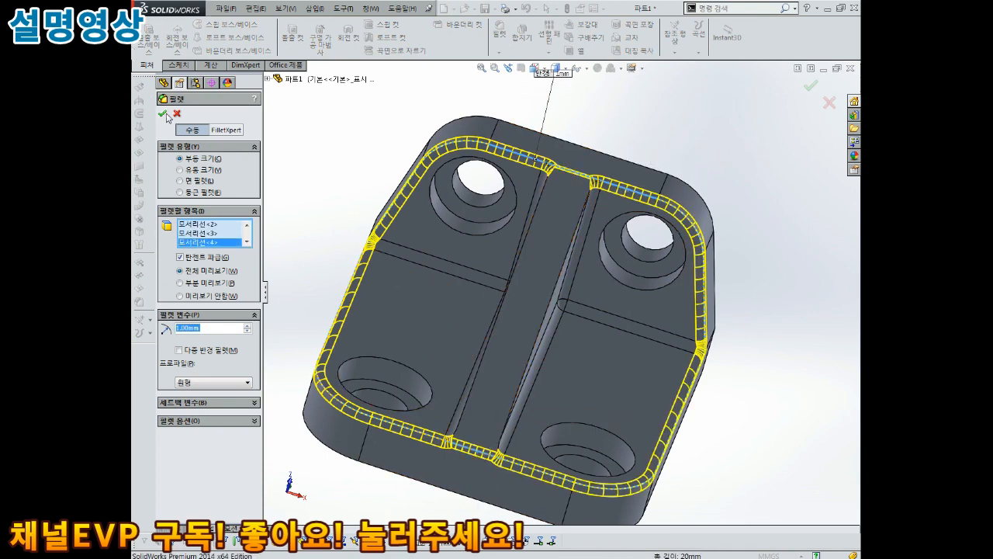
{"action": "scroll", "coordinate": [518, 200], "scroll_direction": "up", "scroll_amount": 3}
{"action": "mouse_move", "coordinate": [606, 334]}
{"action": "middle_mouse_down"}
{"action": "mouse_move", "coordinate": [598, 256]}
{"action": "mouse_move", "coordinate": [610, 337]}
{"action": "middle_mouse_up"}
{"action": "scroll", "coordinate": [599, 256], "scroll_direction": "down", "scroll_amount": 2}
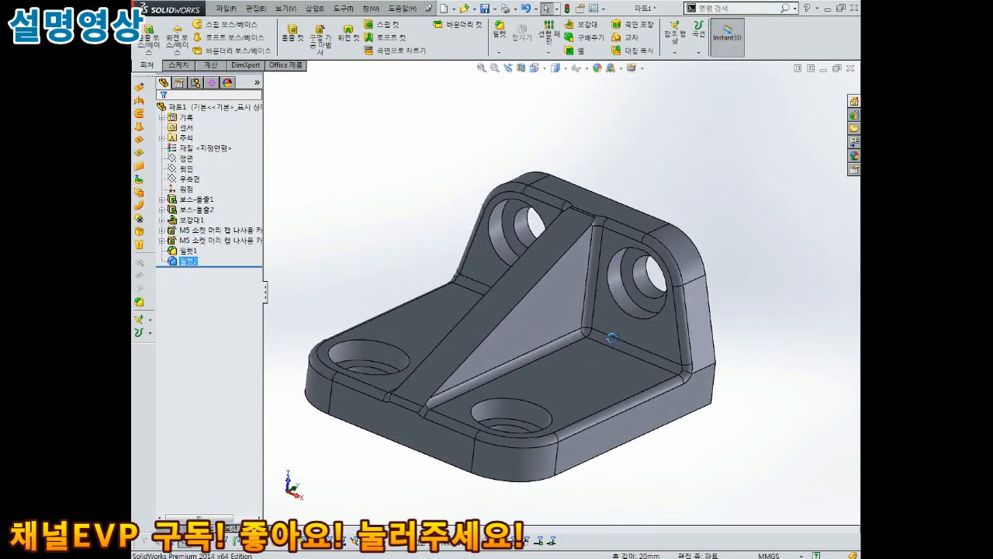
Fillet the rib's two long sloping edges with a 1 mm radius
{"action": "left_click", "coordinate": [499, 32]}
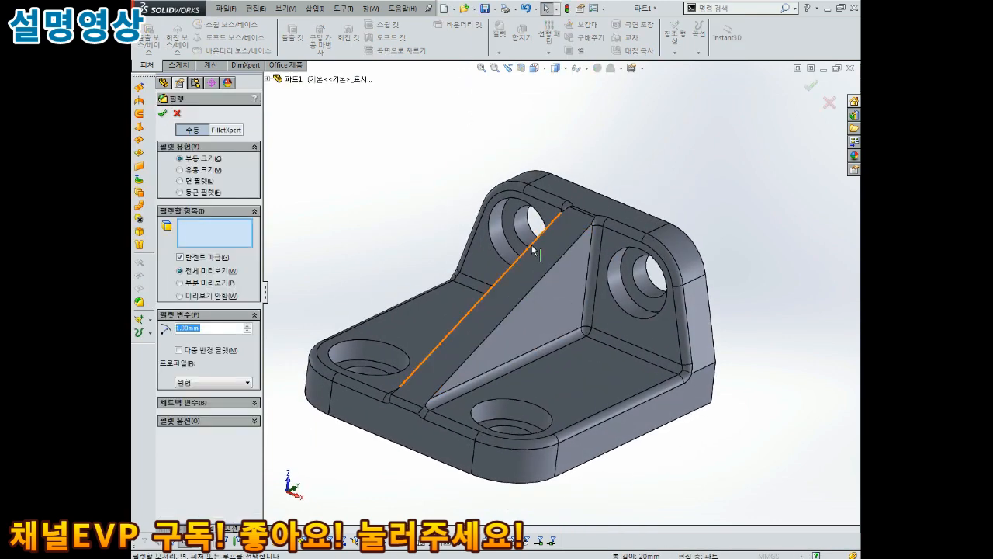
{"action": "left_click", "coordinate": [554, 266]}
{"action": "middle_click_drag", "start_coordinate": [515, 267], "coordinate": [134, 99]}
{"action": "left_click", "coordinate": [503, 290]}
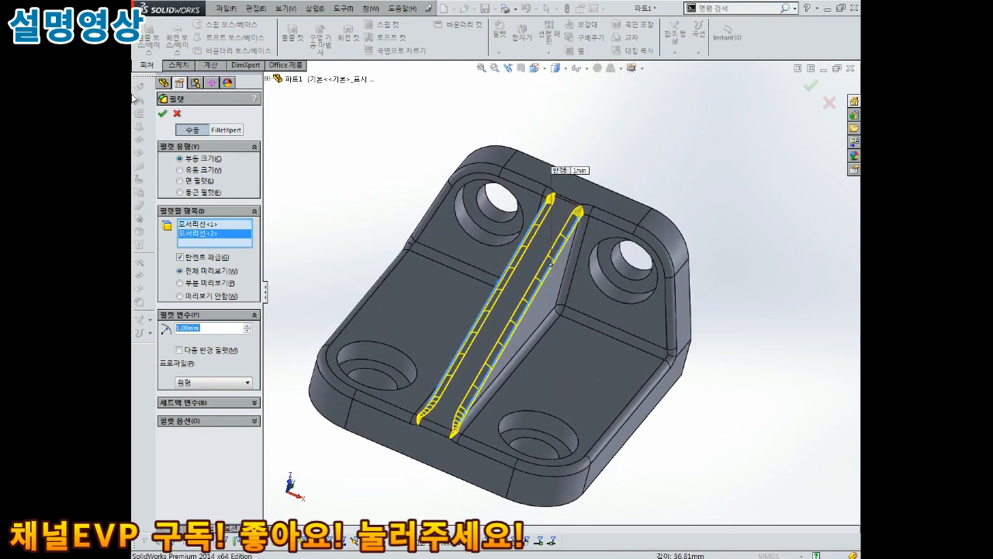
{"action": "left_click", "coordinate": [162, 114]}
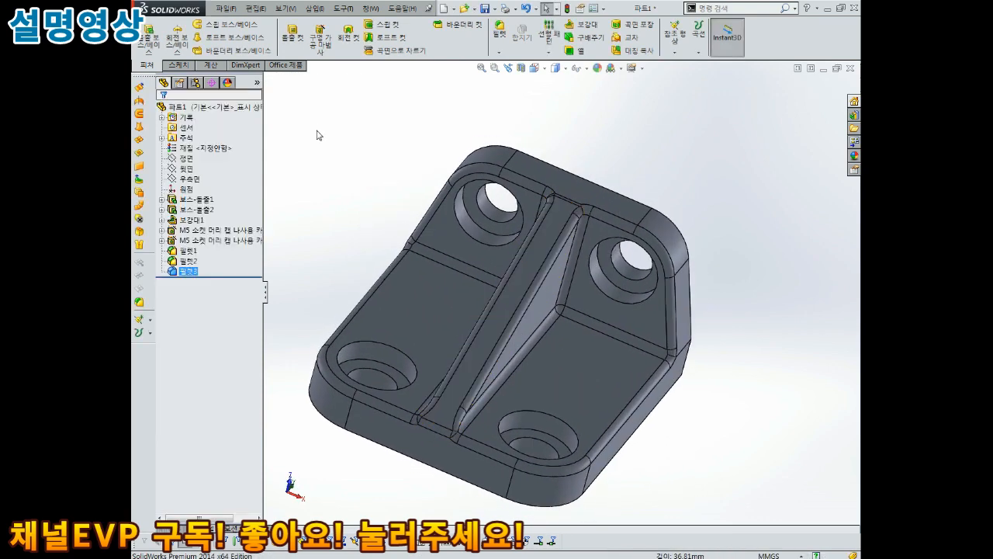
Set up a 1 mm fillet on the upright's rear outline and the adjoining short rear edge of the plate
{"action": "middle_click_drag", "start_coordinate": [319, 140], "coordinate": [559, 271]}
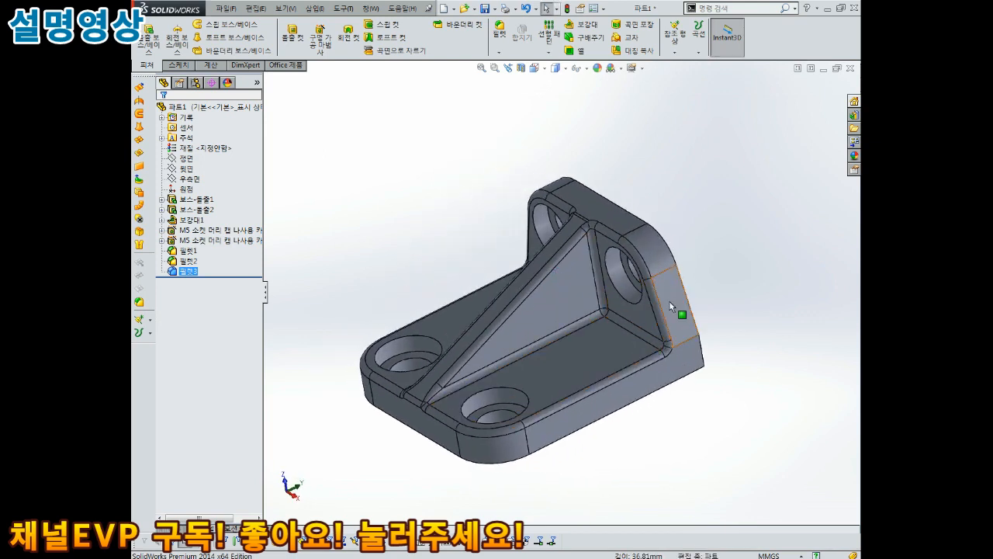
{"action": "middle_click_drag", "start_coordinate": [396, 153], "coordinate": [398, 172]}
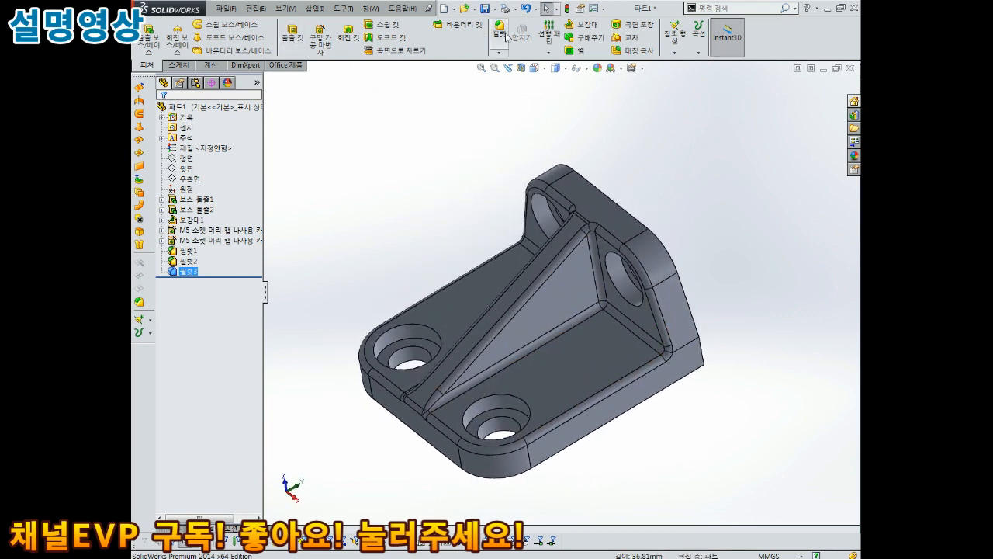
{"action": "left_click", "coordinate": [504, 36]}
{"action": "middle_click_drag", "start_coordinate": [669, 351], "coordinate": [603, 409]}
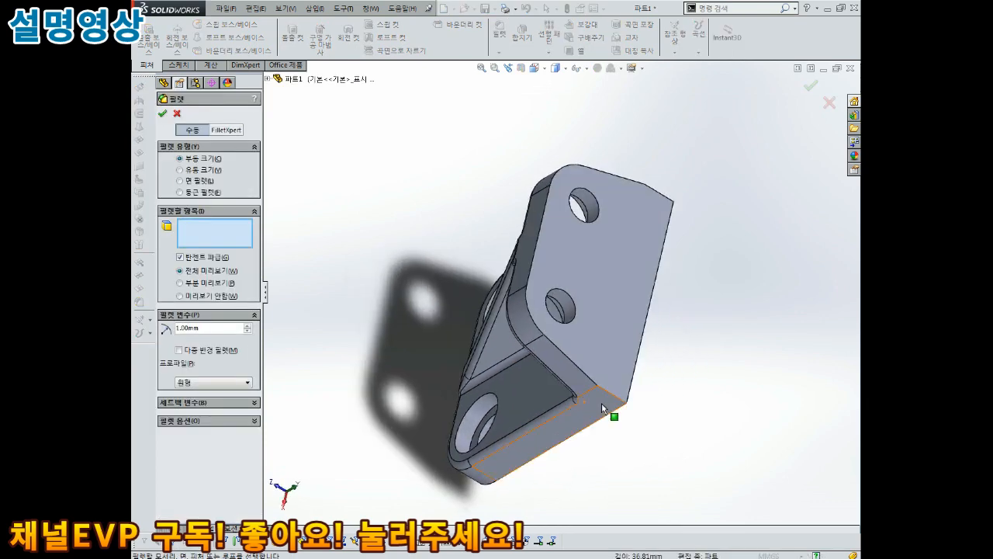
{"action": "left_click", "coordinate": [565, 355]}
{"action": "middle_click_drag", "start_coordinate": [564, 355], "coordinate": [594, 315]}
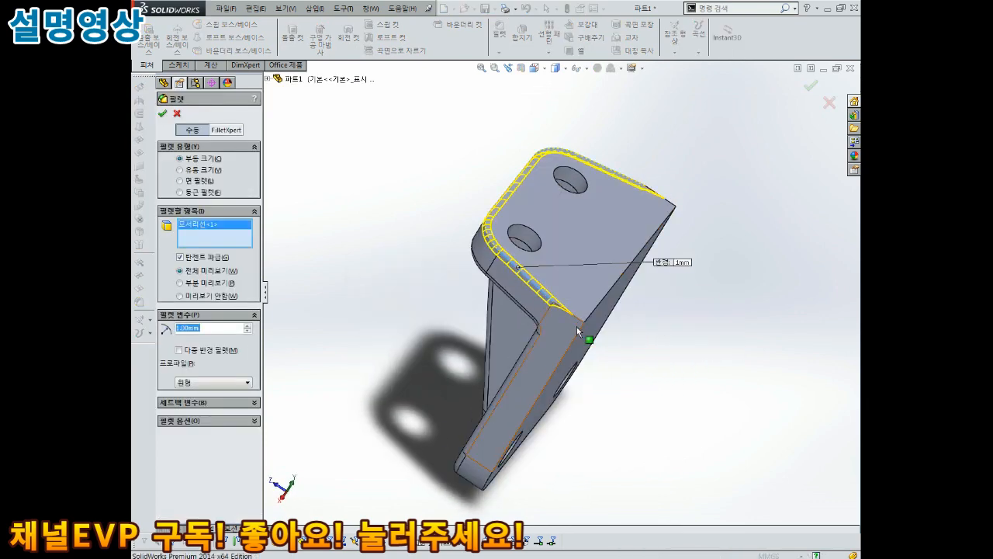
{"action": "left_click", "coordinate": [572, 336]}
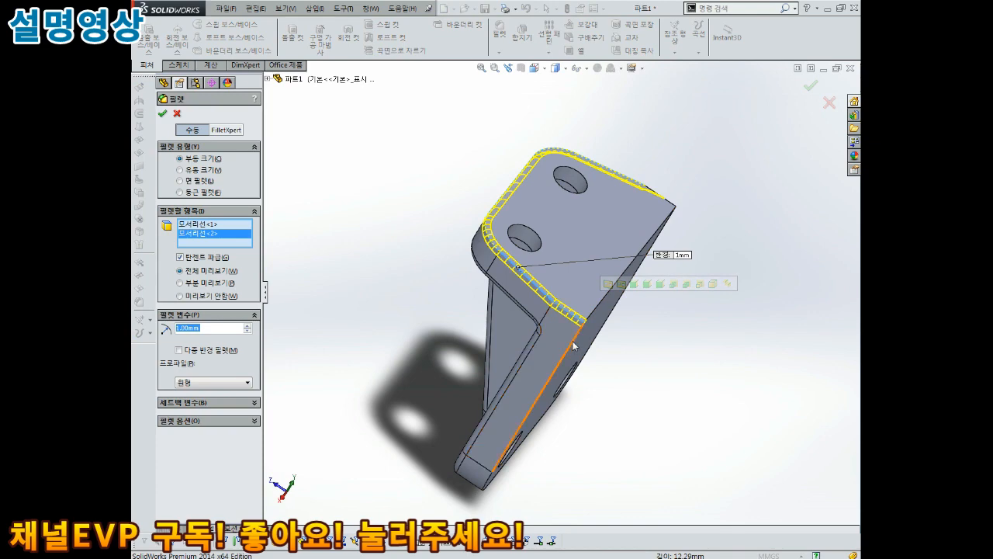
Include the plate's underside outline, its rear bottom edge and the opposite short rear edge, and finish the 1 mm fillet
{"action": "left_click", "coordinate": [575, 344]}
{"action": "middle_click_drag", "start_coordinate": [618, 298], "coordinate": [435, 373]}
{"action": "left_click", "coordinate": [546, 291]}
{"action": "scroll", "coordinate": [434, 372], "scroll_direction": "down", "scroll_amount": 3}
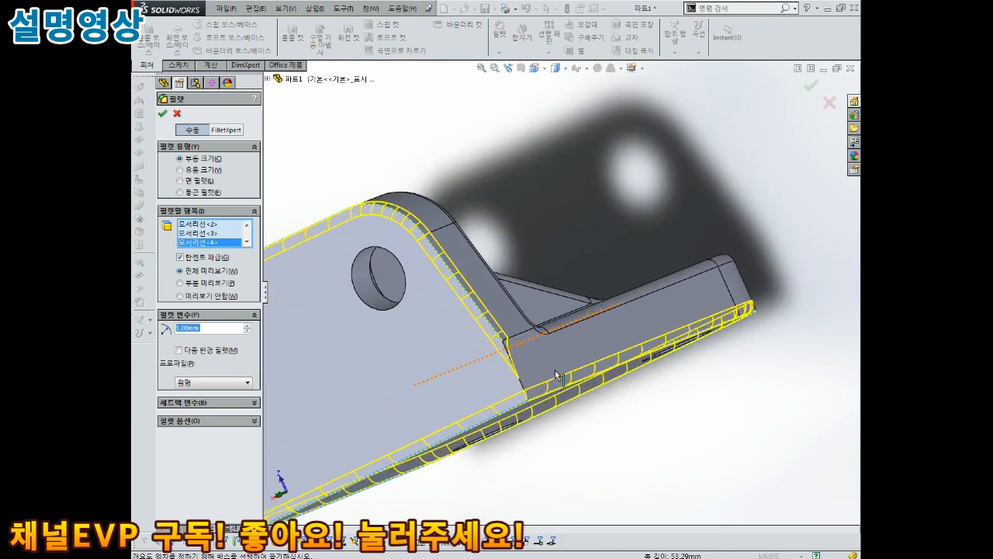
{"action": "left_click", "coordinate": [521, 382]}
{"action": "scroll", "coordinate": [554, 392], "scroll_direction": "up", "scroll_amount": 3}
{"action": "middle_click_drag", "start_coordinate": [555, 392], "coordinate": [235, 172]}
{"action": "left_click", "coordinate": [162, 113]}
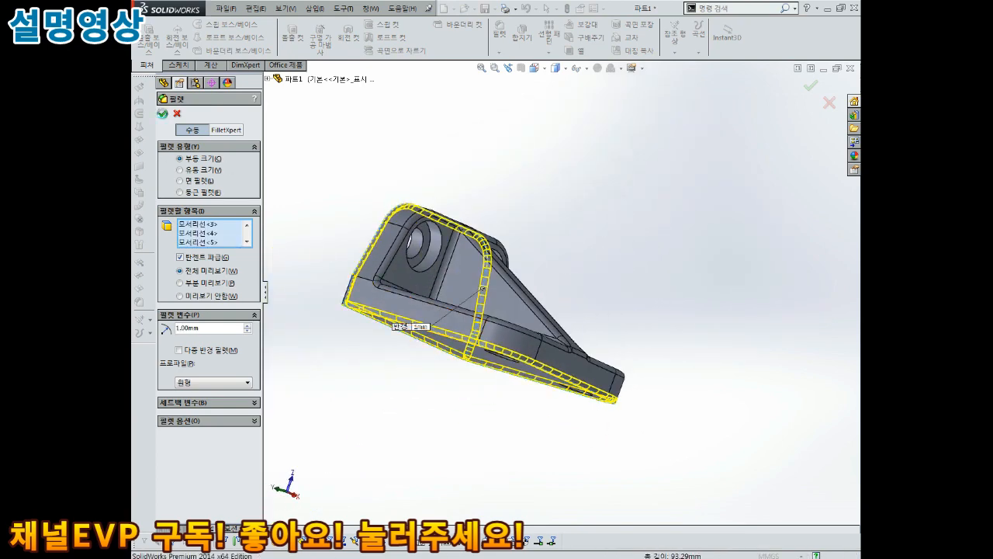
Create a folder named 0909 inside the 솔리드웍스 folder and save the bracket part in it as 1
{"action": "middle_click_drag", "start_coordinate": [639, 244], "coordinate": [595, 279]}
{"action": "key", "text": "ctrl+s"}
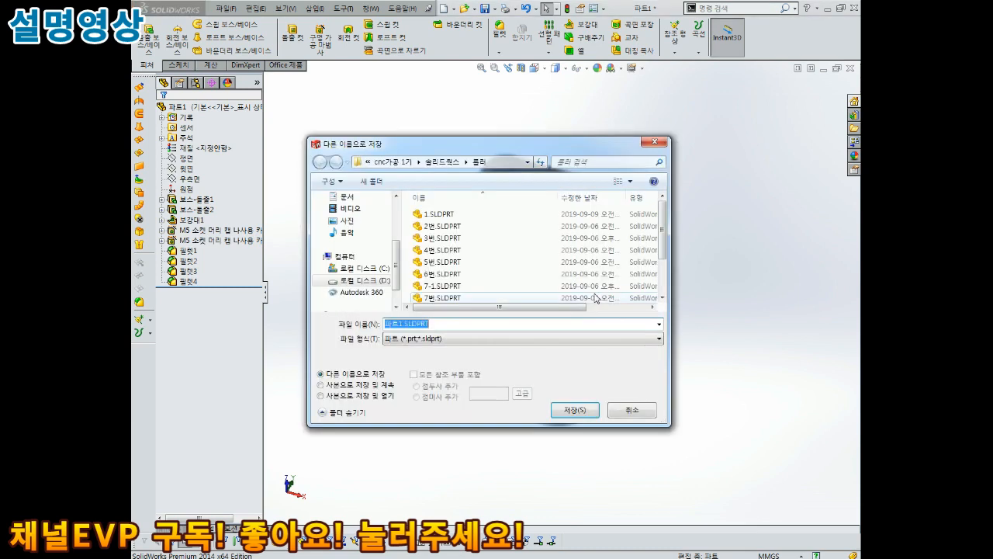
{"action": "left_click", "coordinate": [512, 252]}
{"action": "key", "text": "BackSpace"}
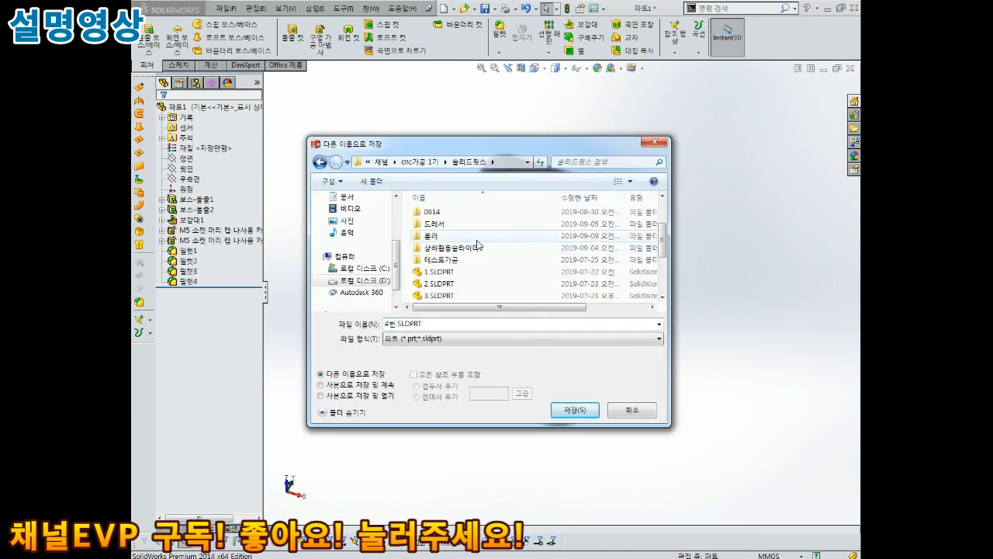
{"action": "right_click", "coordinate": [482, 244]}
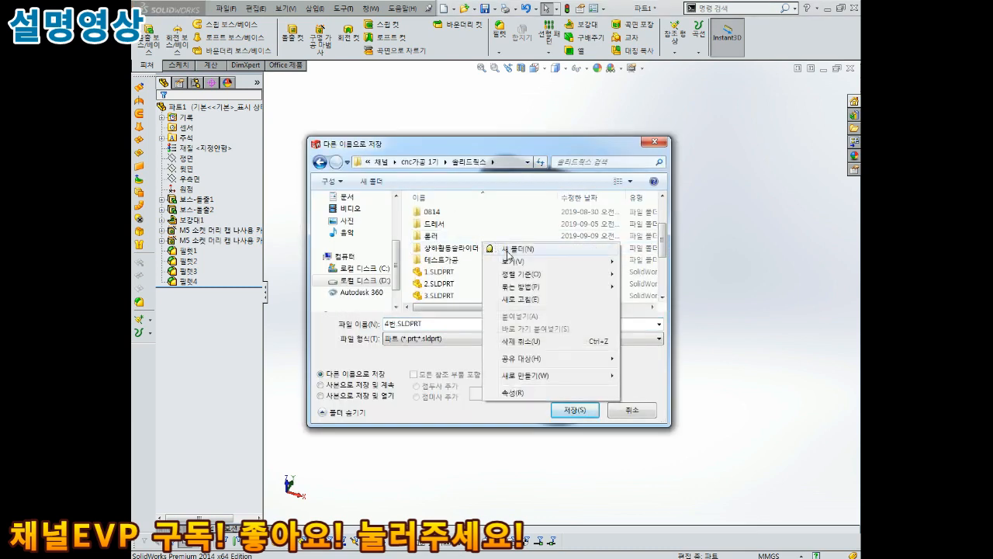
{"action": "left_click", "coordinate": [512, 249]}
{"action": "type", "text": "09"}
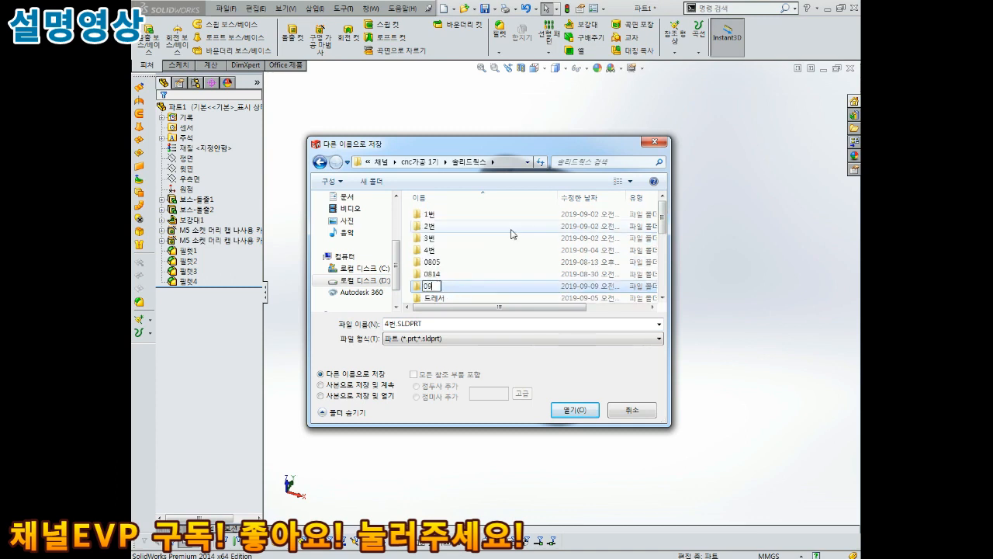
{"action": "type", "text": "09"}
{"action": "key", "text": "Return"}
{"action": "double_click", "coordinate": [442, 288]}
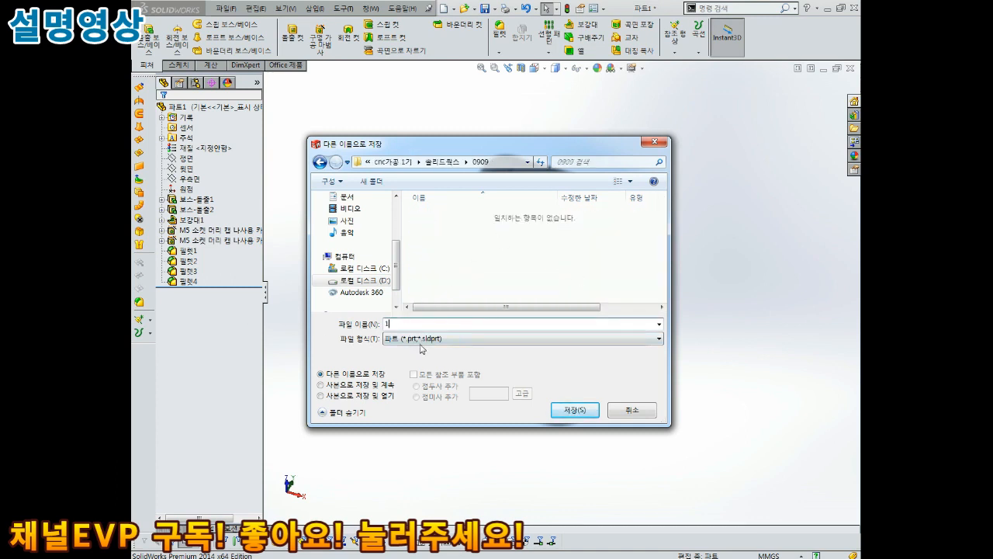
{"action": "left_click", "coordinate": [574, 409]}
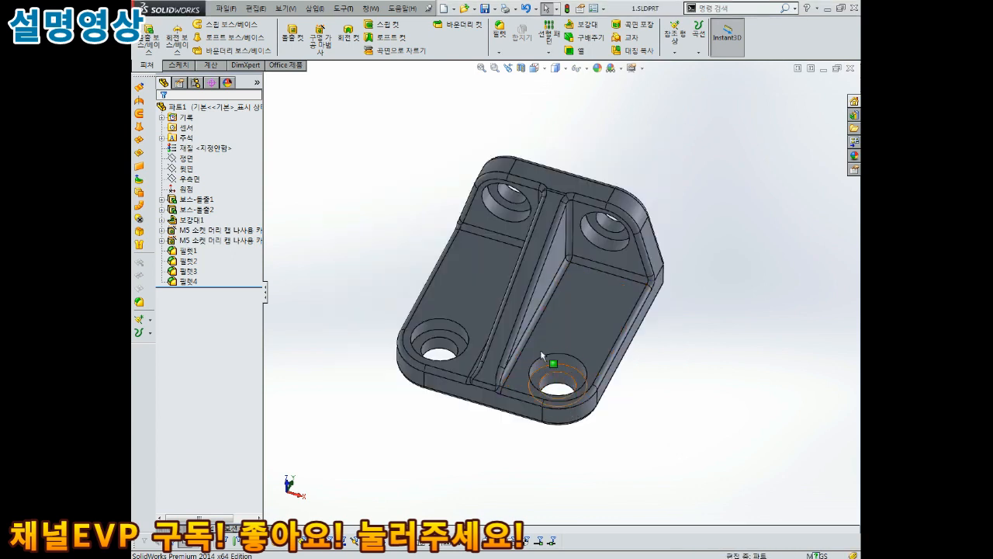
Change the appearance colour of the whole bracket part to a light red swatch
{"action": "right_click", "coordinate": [167, 108]}
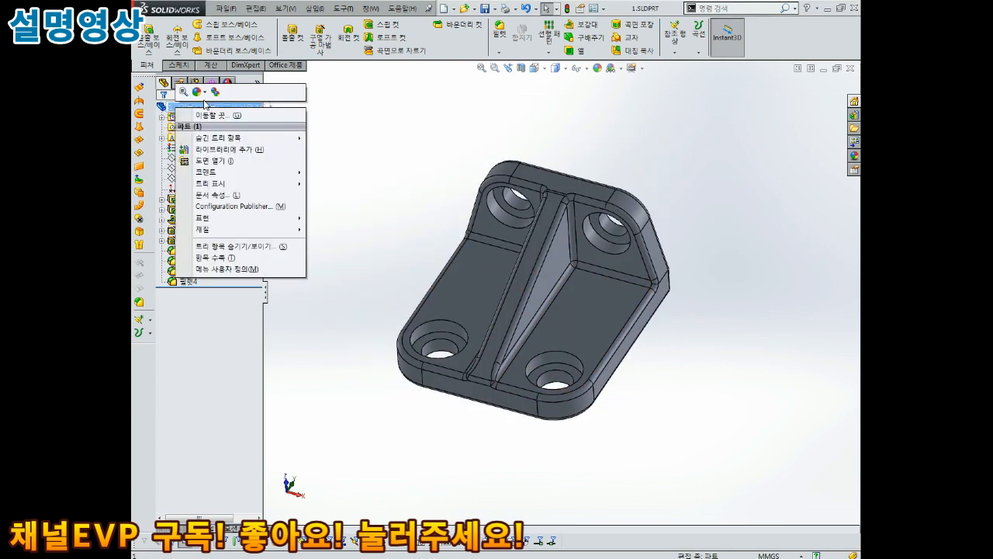
{"action": "left_click", "coordinate": [199, 93]}
{"action": "left_click", "coordinate": [204, 119]}
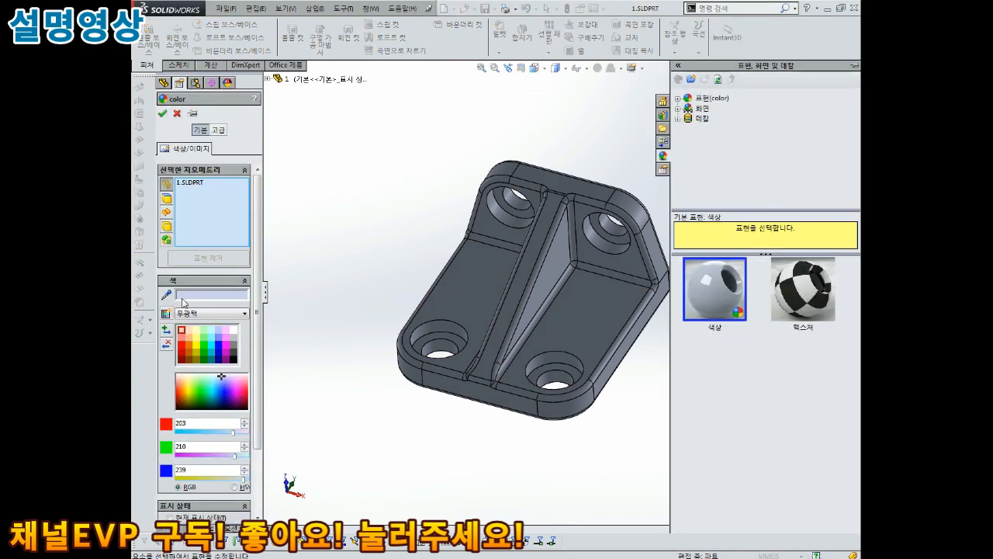
{"action": "left_click", "coordinate": [180, 336]}
{"action": "left_click", "coordinate": [163, 113]}
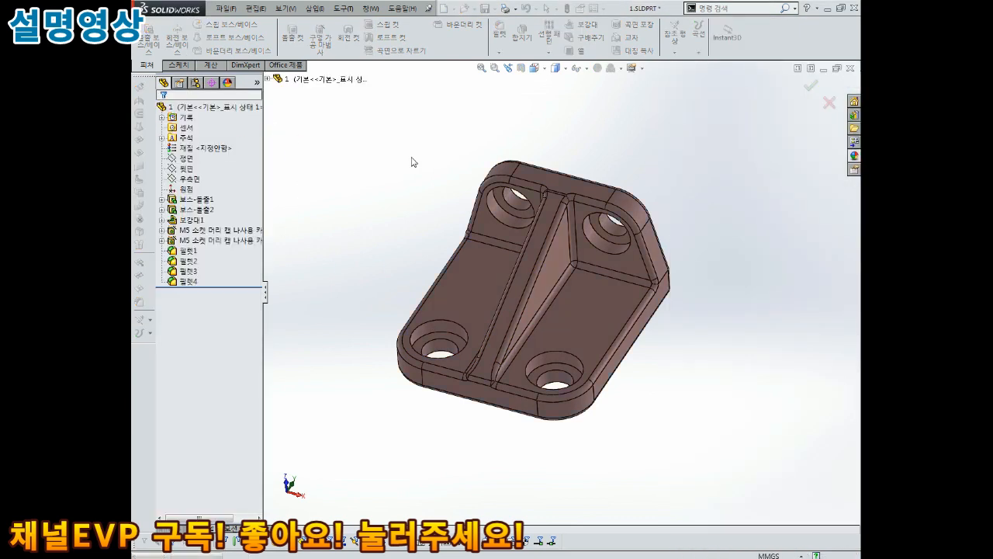
{"action": "middle_click_drag", "start_coordinate": [518, 186], "coordinate": [521, 194]}
{"action": "scroll", "coordinate": [522, 245], "scroll_direction": "down", "scroll_amount": 1}
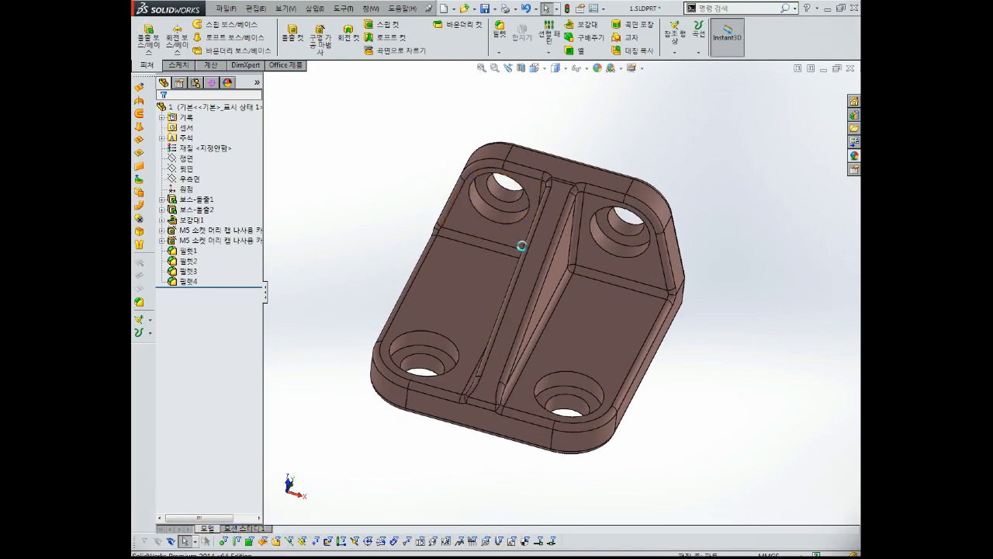